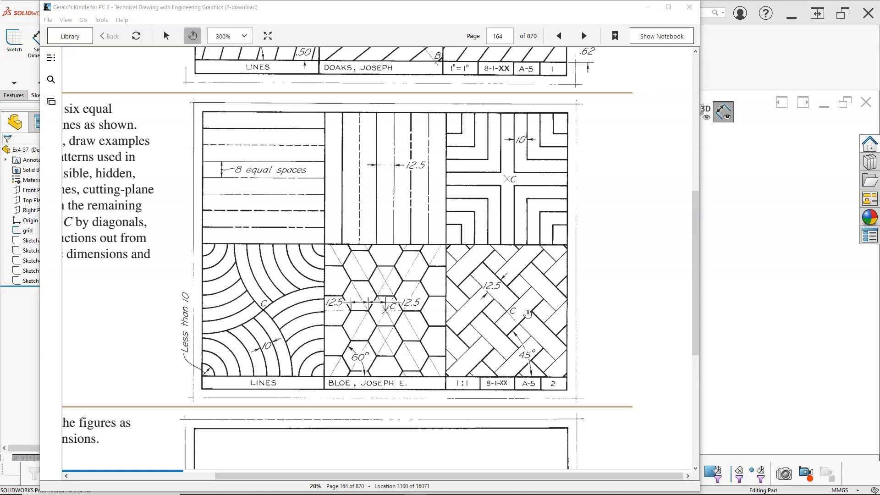
- Move the reference drawing out of the way and start a new sketch on the Front Plane
left_click_drag(346, 23, 879, 23)
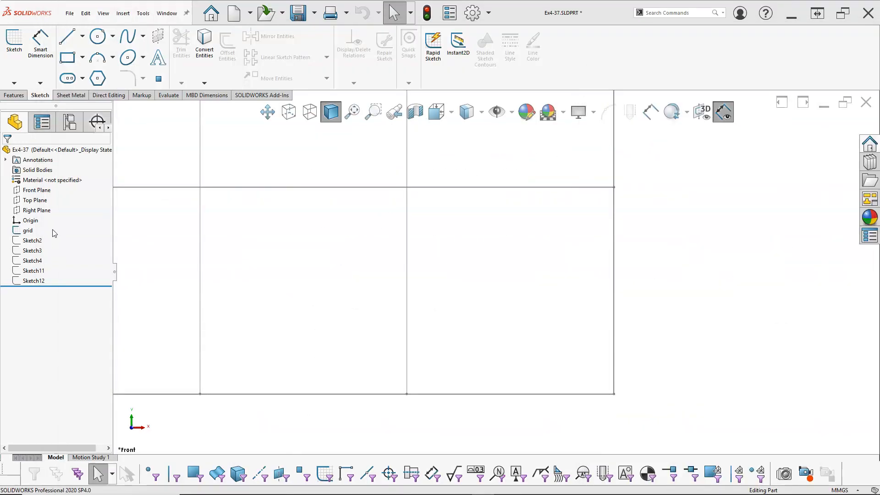
left_click(39, 190)
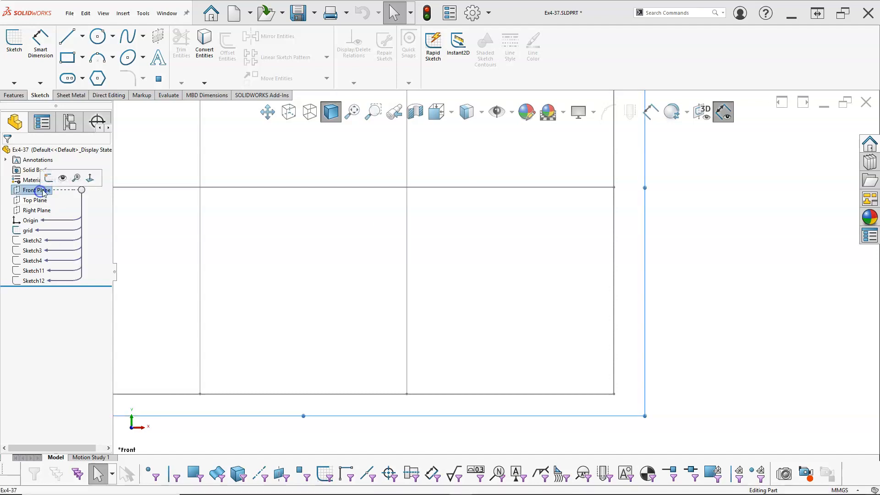
left_click(47, 178)
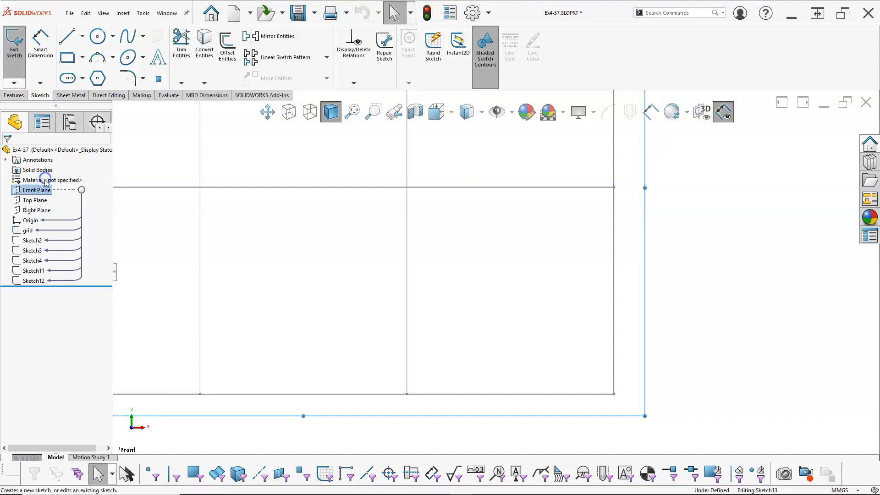
- Sketch a corner rectangle over the lower-right grid cell, snapping it to the cell's opposite corners
left_click(67, 39)
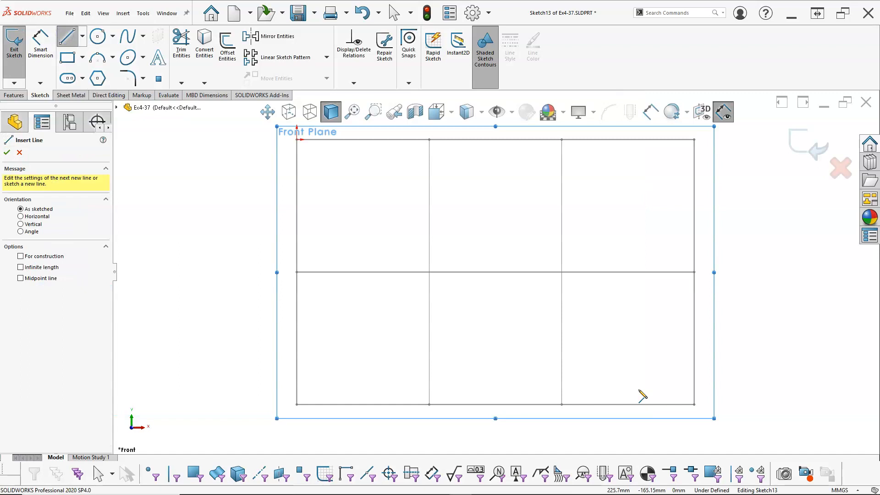
scroll(701, 387, "down", 3)
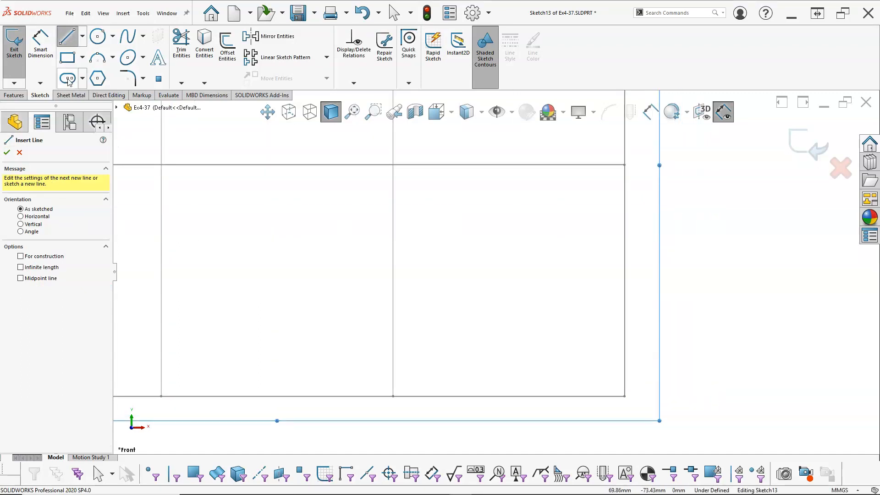
left_click(68, 57)
left_click(393, 165)
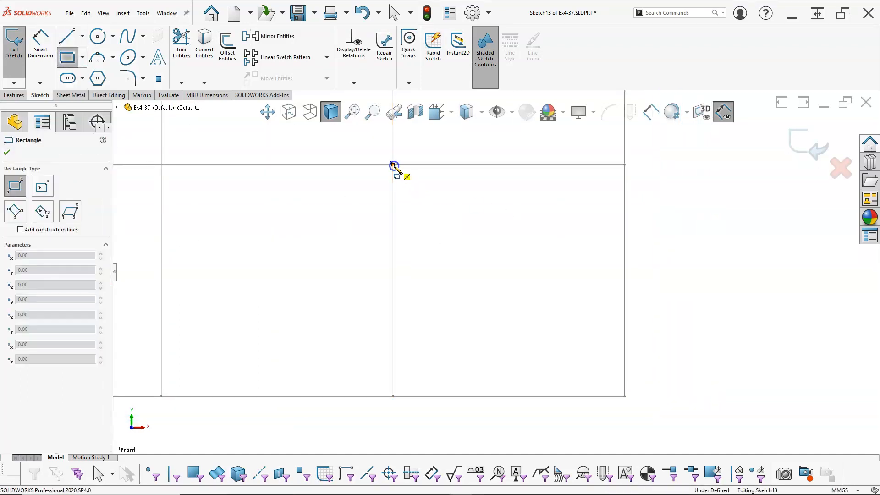
left_click(624, 396)
right_click(515, 276)
left_click(539, 281)
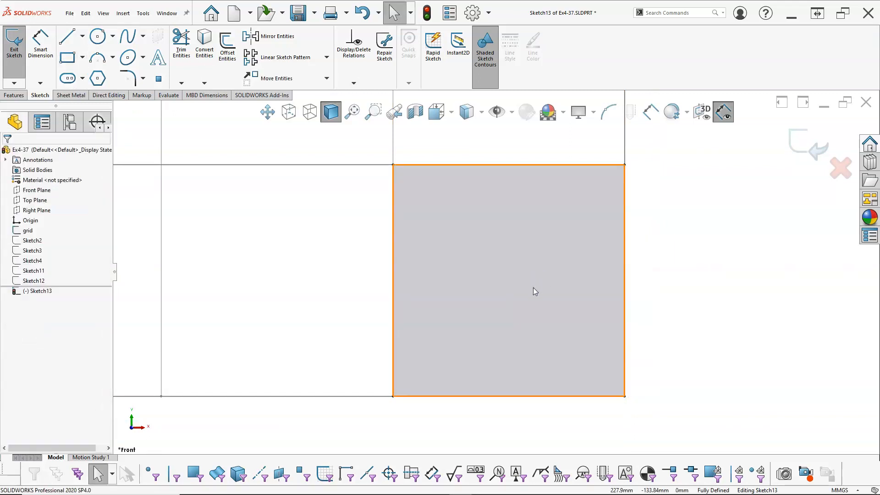
- Check the 45° weave pattern in the reference drawing, then sketch a slanted line from the square's top edge to beyond its lower-right corner
left_click(67, 37)
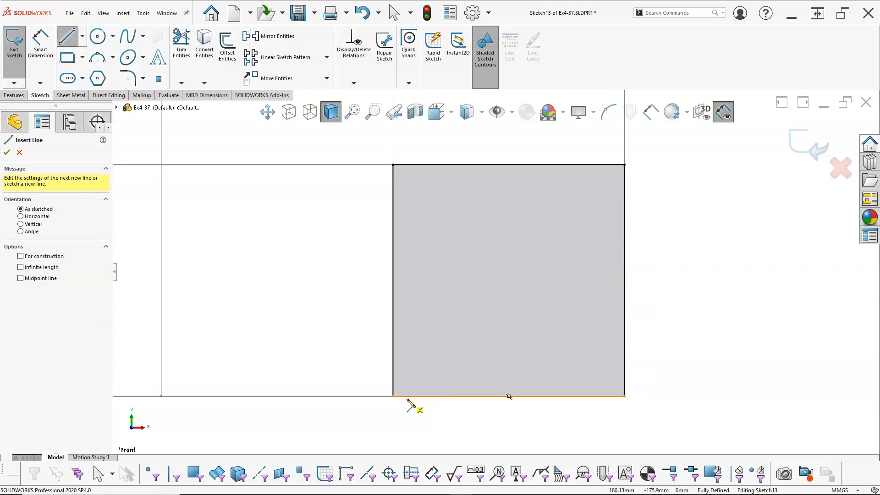
key("alt+Tab")
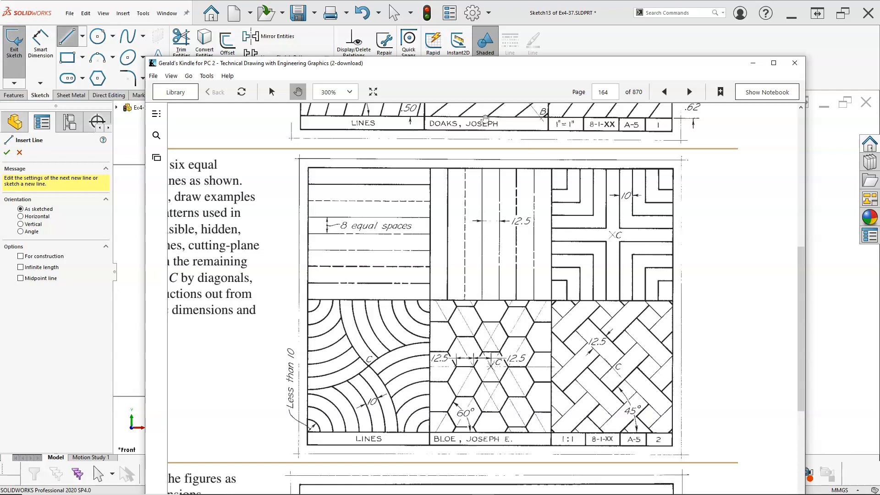
mouse_move(447, 68)
left_mouse_down()
mouse_move(731, 97)
mouse_move(879, 100)
left_mouse_up()
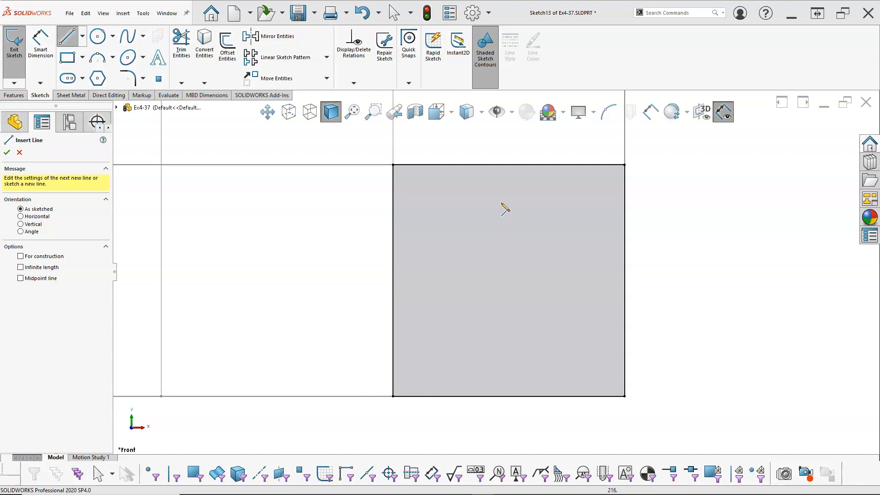
left_click(495, 164)
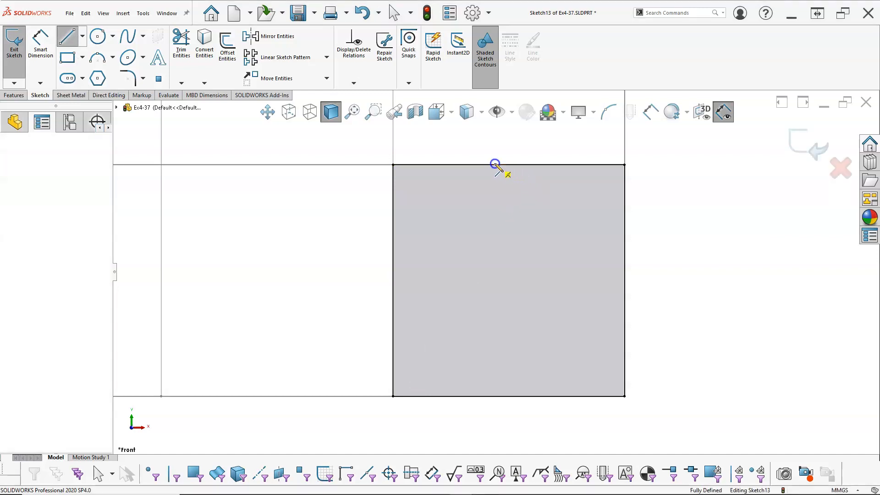
left_click(593, 397)
right_click(671, 289)
left_click(701, 291)
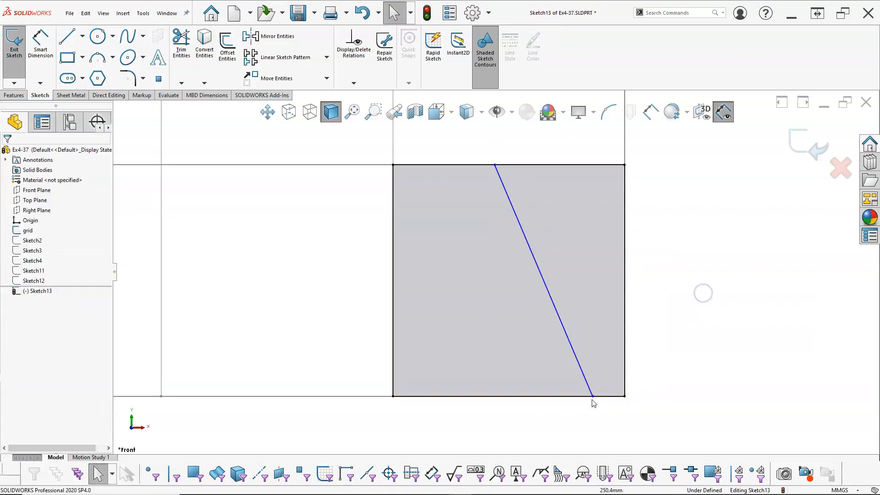
left_click_drag(593, 397, 658, 395)
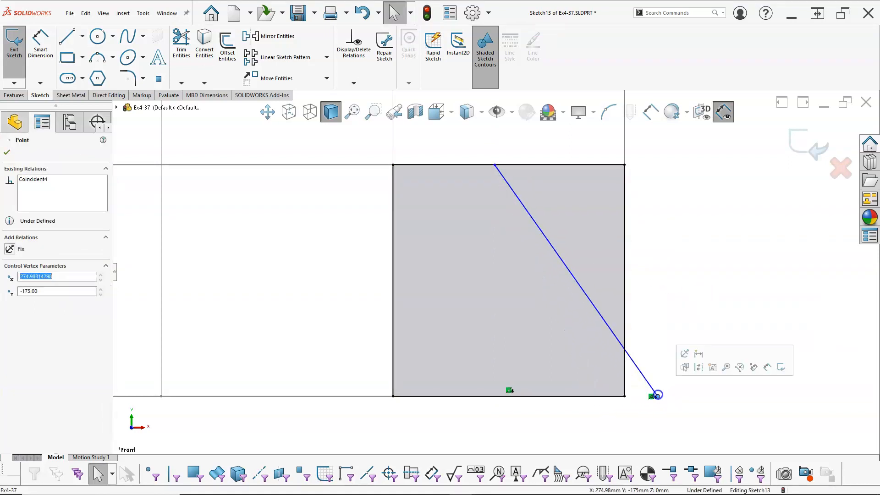
- Dimension the angle between the slanted line and the square's bottom edge as 45°
right_click(654, 297)
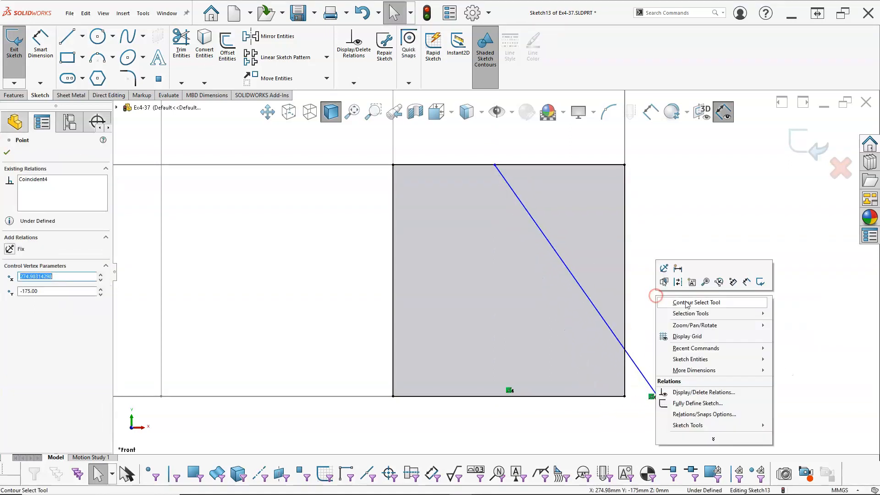
left_click(747, 282)
left_click(580, 397)
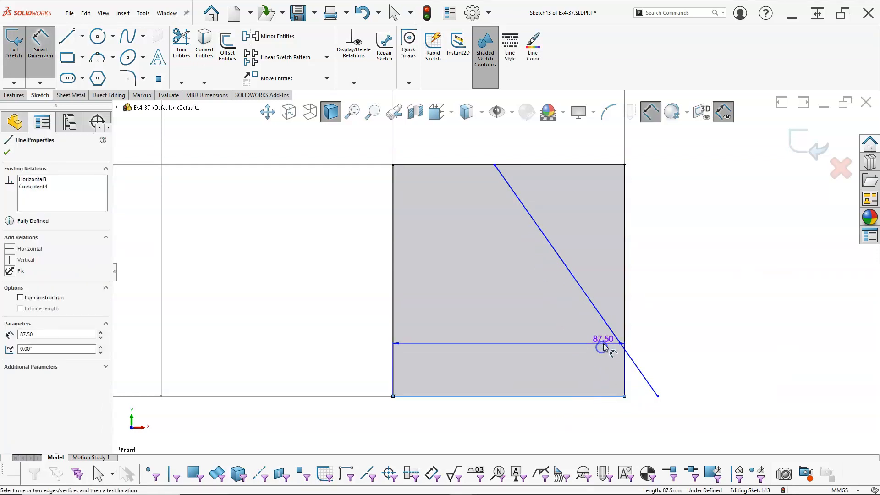
left_click(613, 334)
left_click(531, 325)
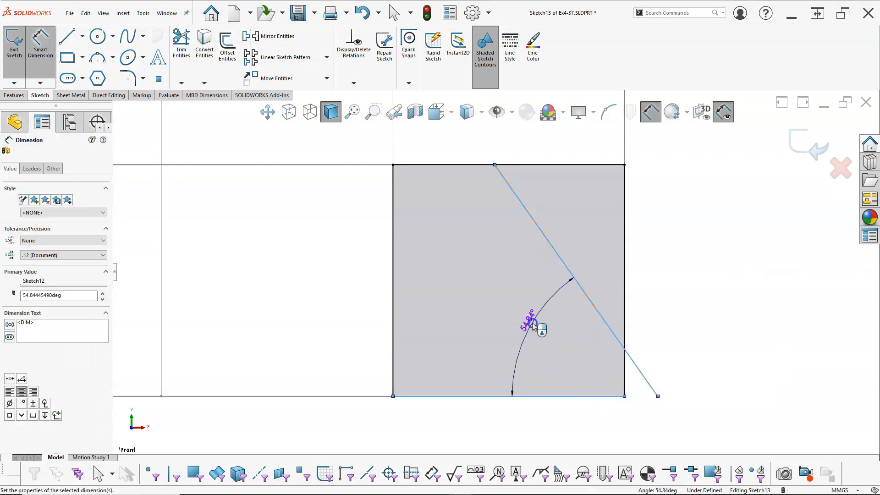
type("45")
key("Return")
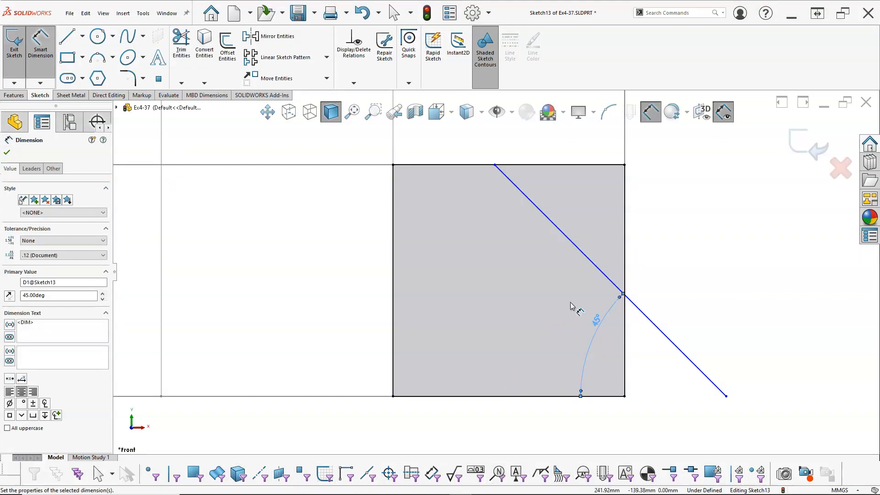
right_click(674, 225)
left_click(704, 251)
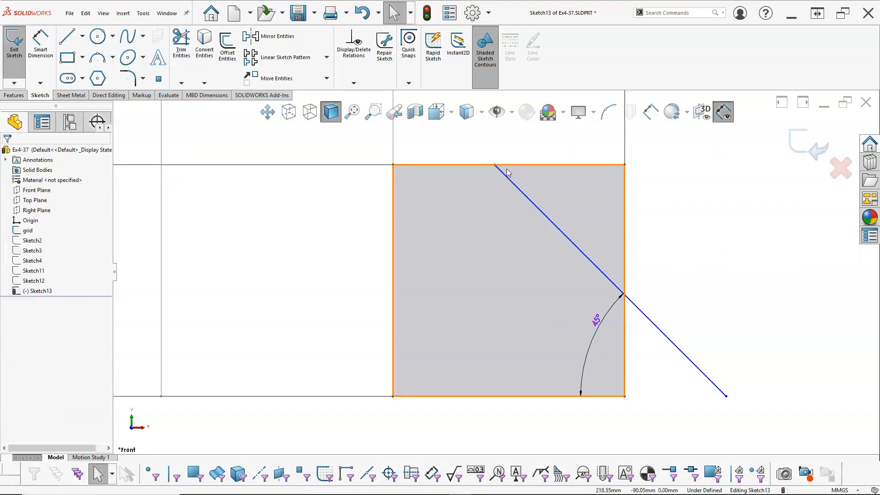
- Show Sketch4 and move the 45° line's upper endpoint along the top edge to just outside the square's upper-left corner
left_click(37, 261)
left_click(45, 250)
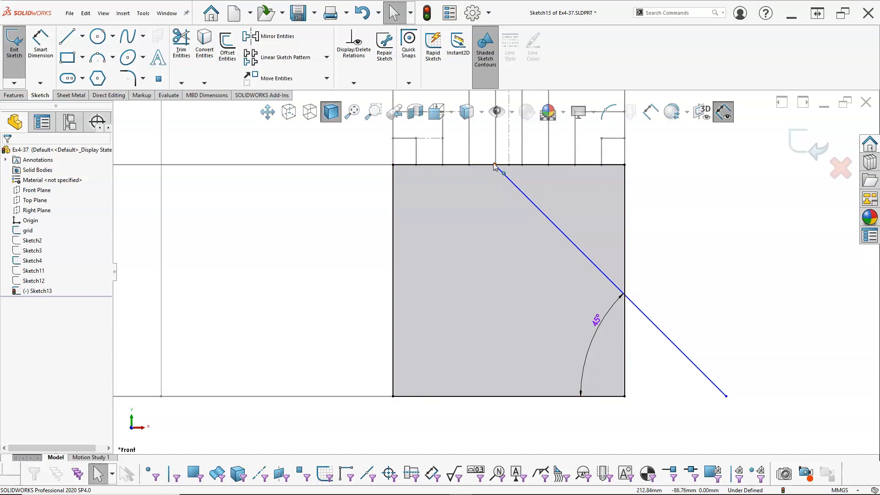
left_click_drag(495, 165, 402, 177)
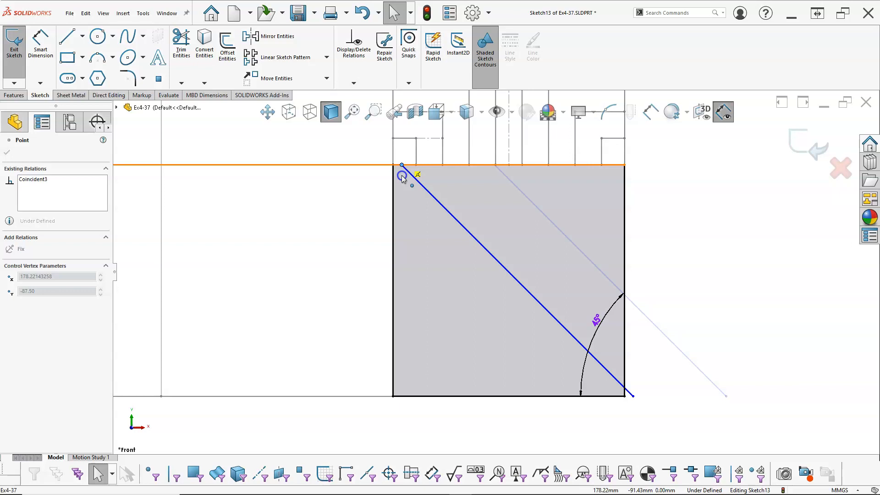
left_click_drag(402, 175, 387, 187)
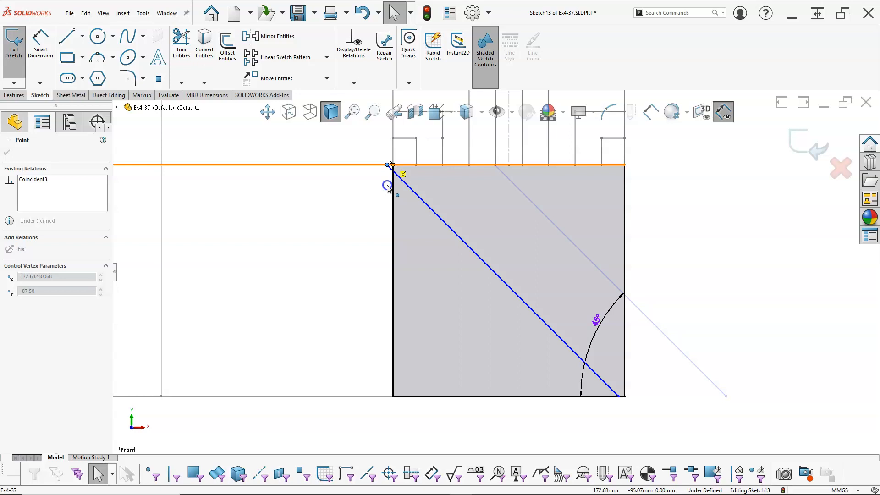
mouse_move(388, 187)
left_mouse_down()
mouse_move(401, 185)
mouse_move(387, 192)
left_mouse_up()
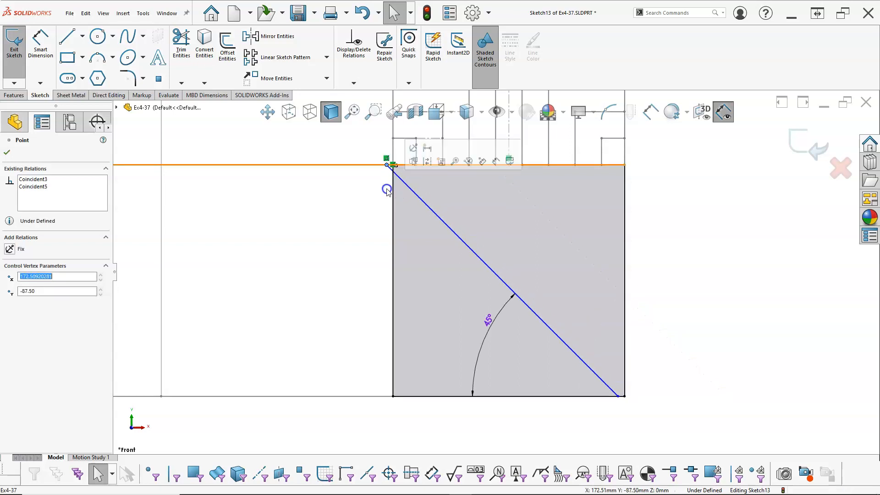
left_click(655, 236)
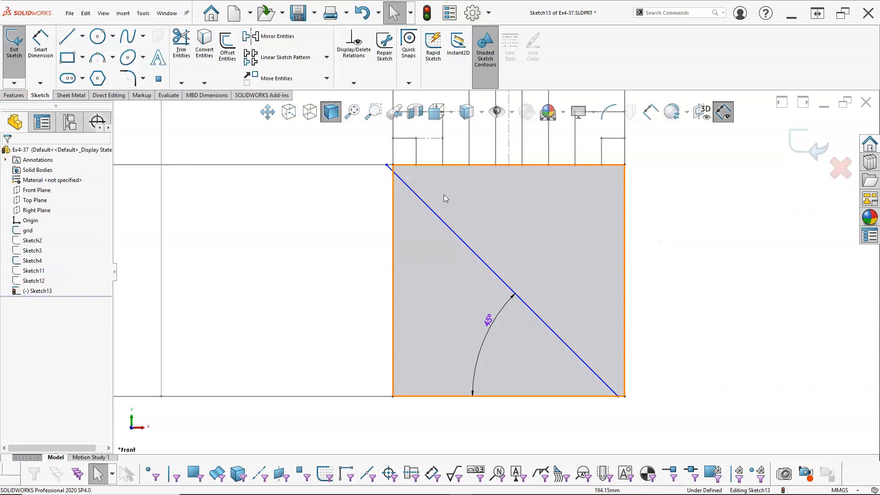
left_click(276, 59)
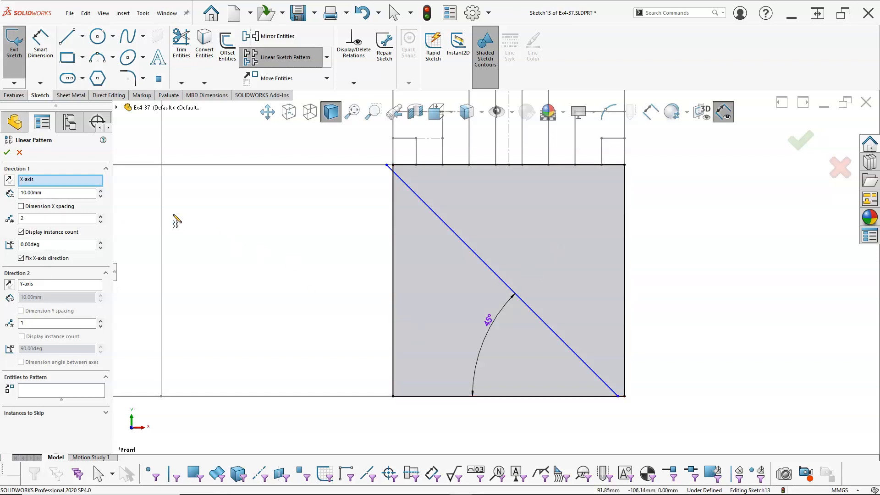
left_click(47, 192)
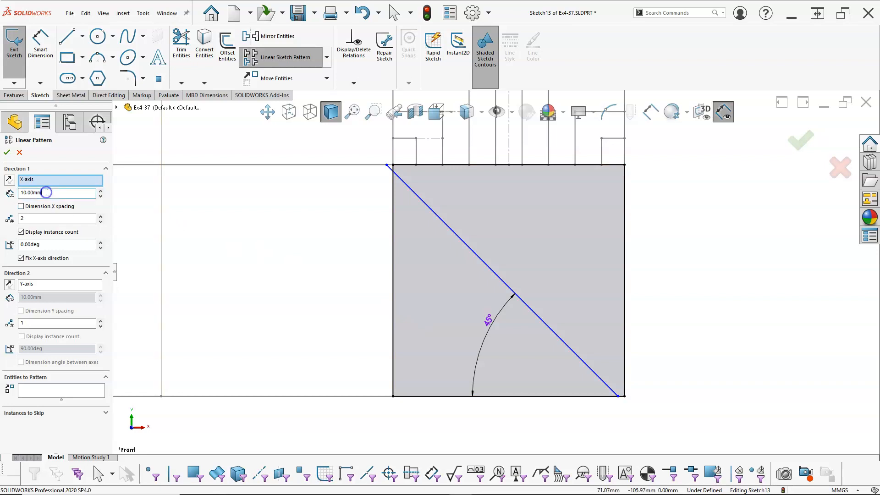
double_click(45, 223)
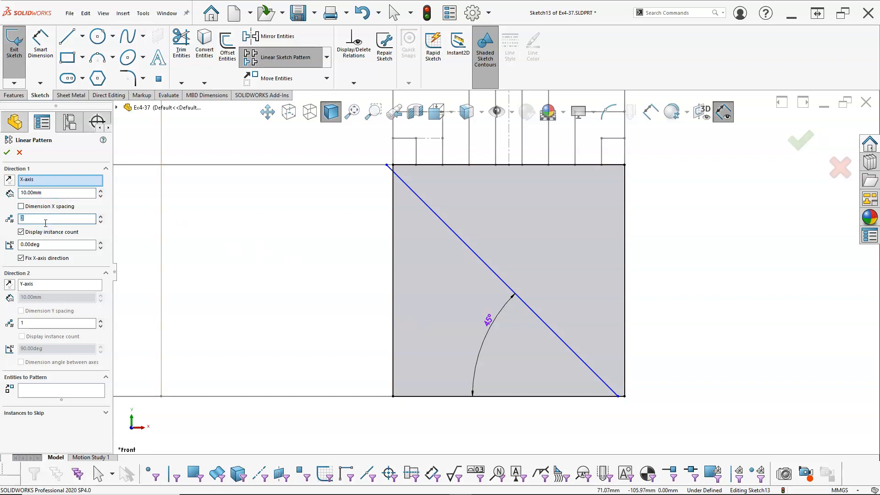
type("5")
double_click(43, 247)
type("45")
key("Tab")
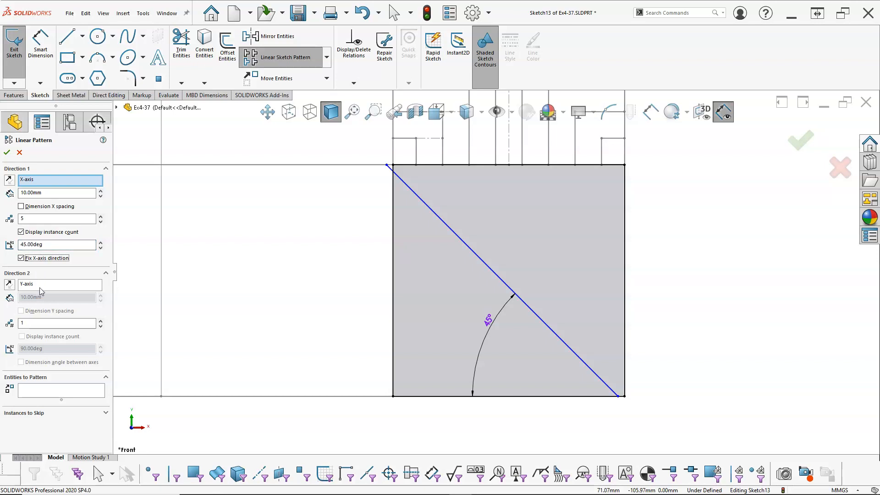
double_click(31, 323)
type("5")
double_click(42, 349)
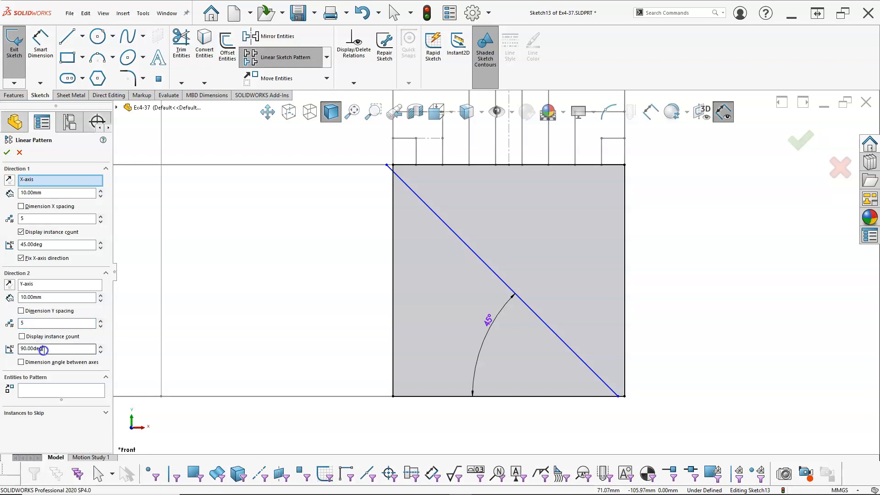
type("45")
left_click(9, 284)
left_click(39, 284)
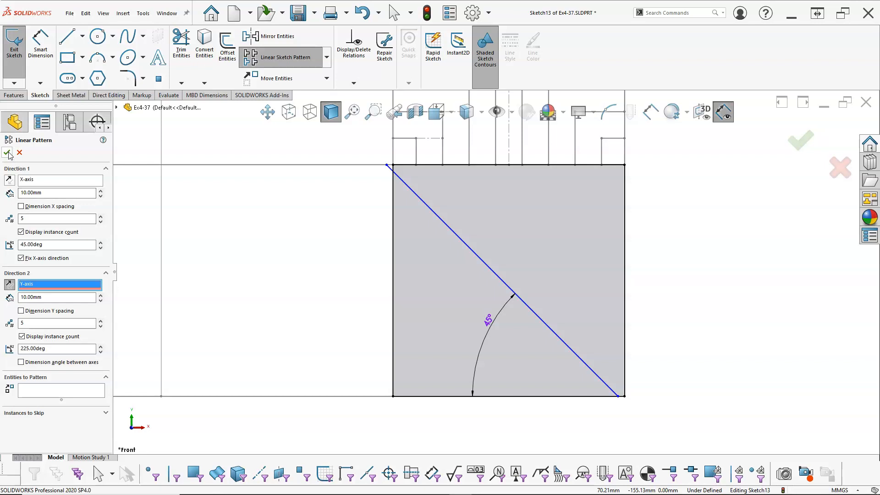
left_click(19, 152)
left_click(384, 171)
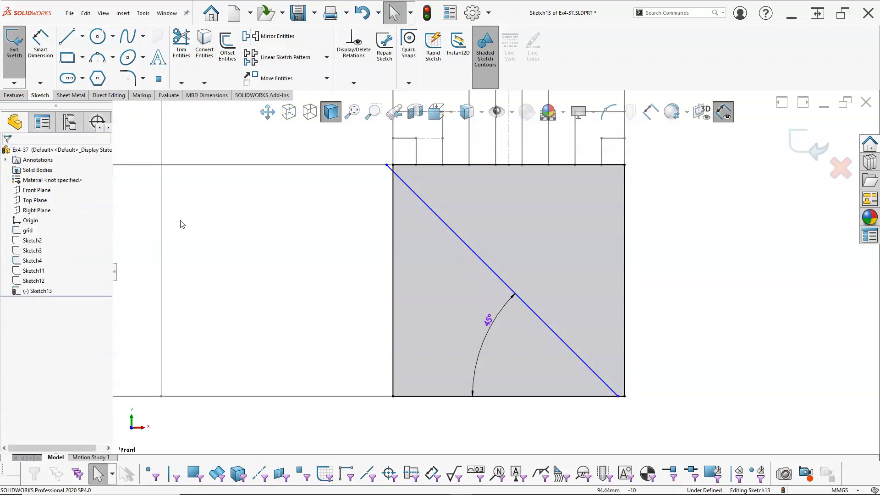
- Set up a Linear Sketch Pattern with 5 instances in each direction, a 45° first-direction angle and the second direction's instance count displayed
left_click(268, 56)
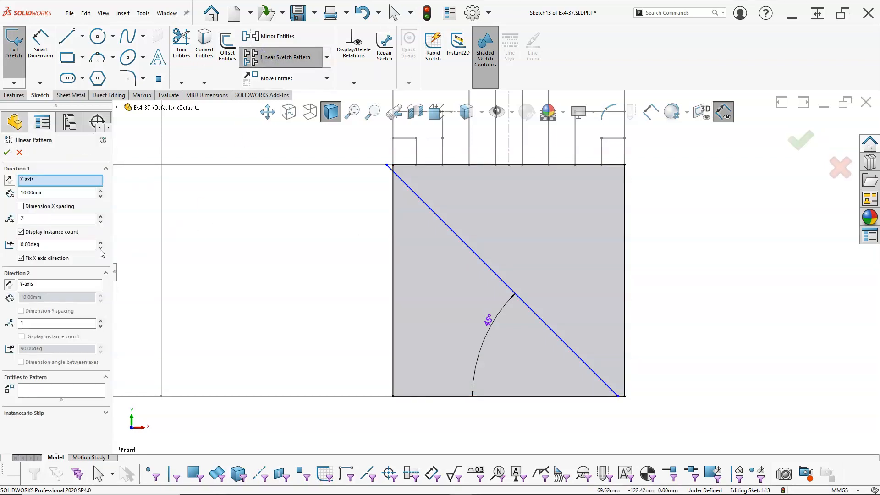
double_click(33, 220)
type("5")
double_click(35, 324)
type("5")
double_click(42, 245)
type("45")
left_click(21, 337)
- Choose the 45° line as the entity to pattern, reverse the second direction and set its angle to 225°
left_click(42, 392)
left_click(418, 385)
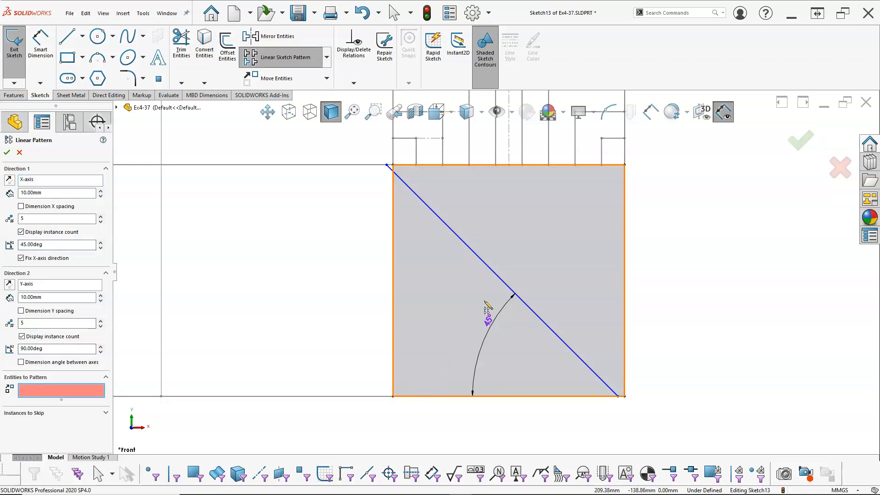
left_click(501, 278)
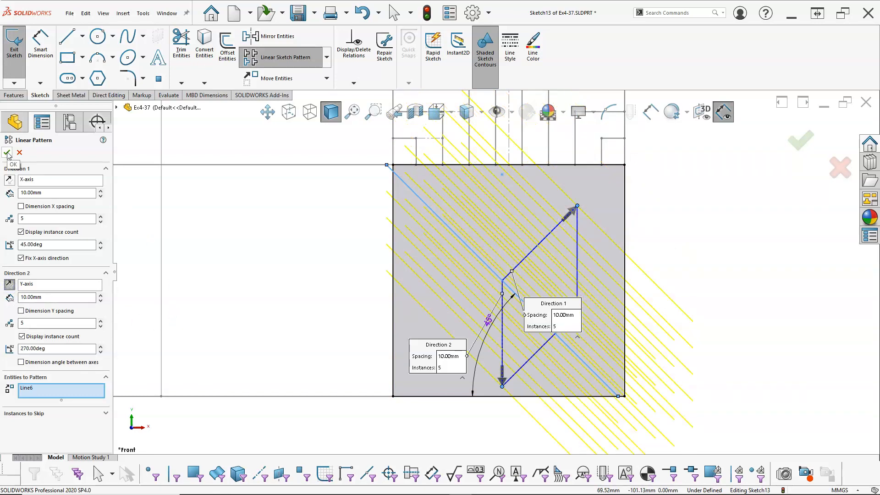
left_click(53, 349)
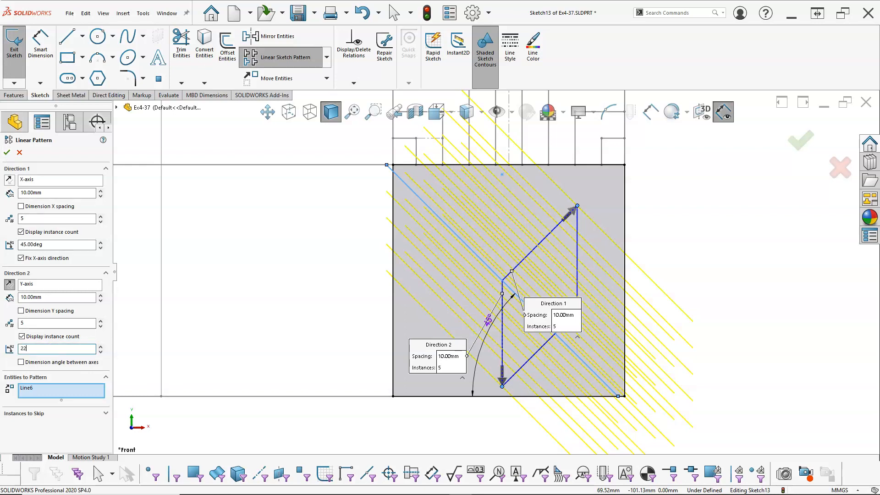
key("Tab")
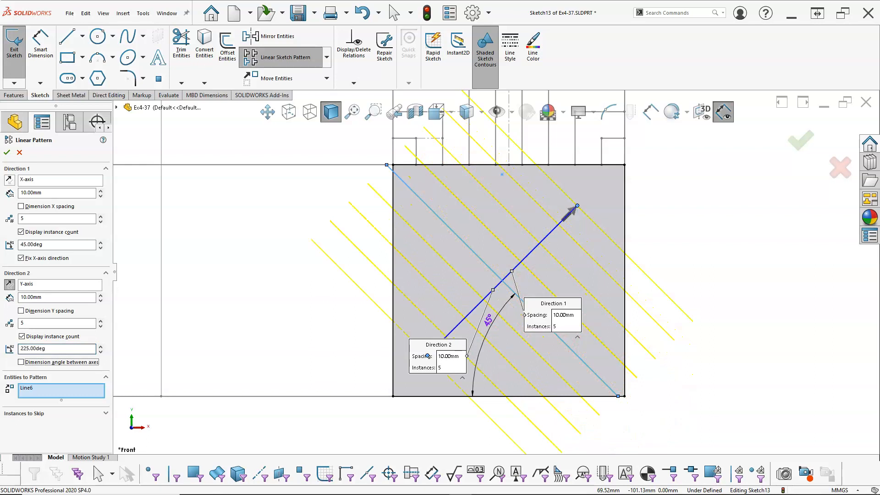
- Accept the two-direction line pattern and dimension the spacing between its two lowest lines as 12.5 mm
left_click(7, 153)
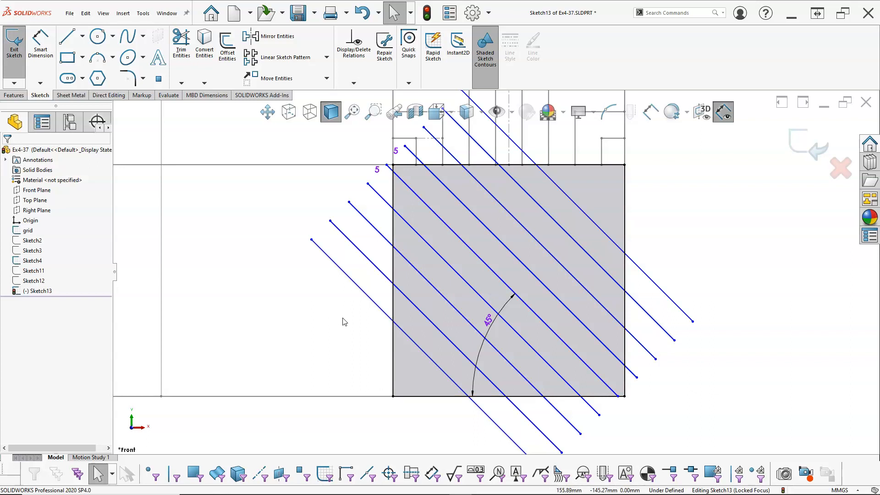
left_click(40, 43)
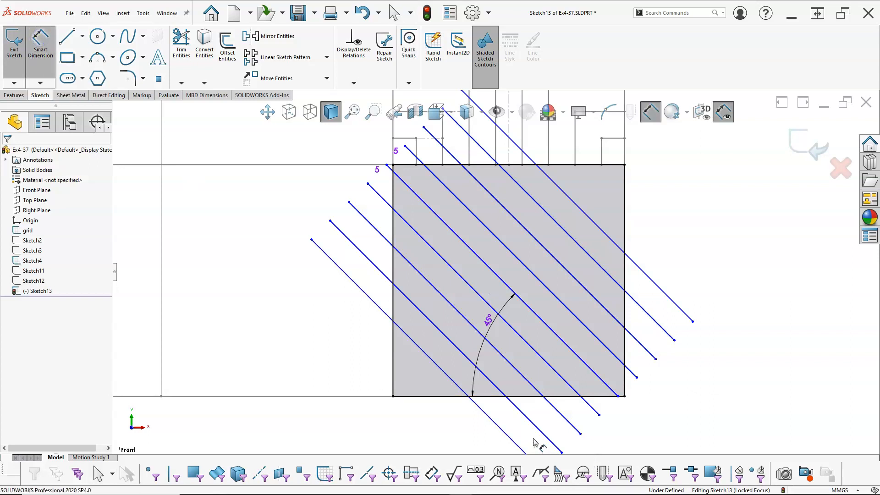
key("z")
left_click(514, 417)
left_click(529, 401)
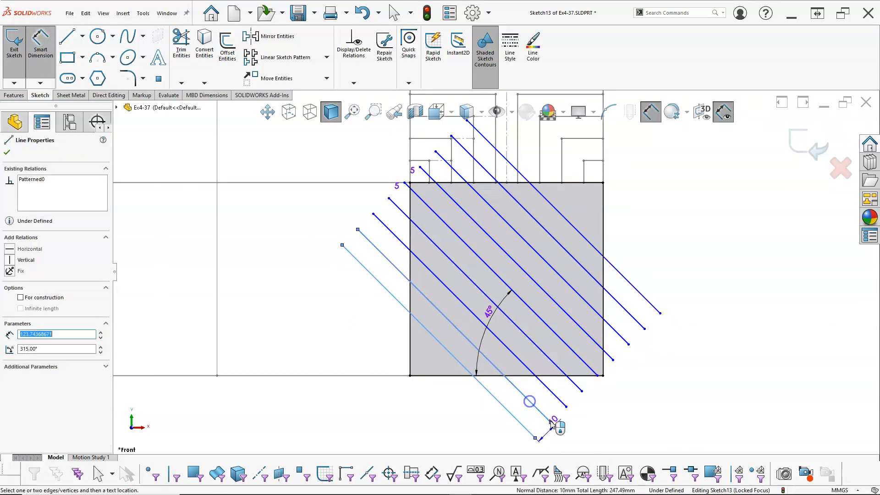
left_click(569, 440)
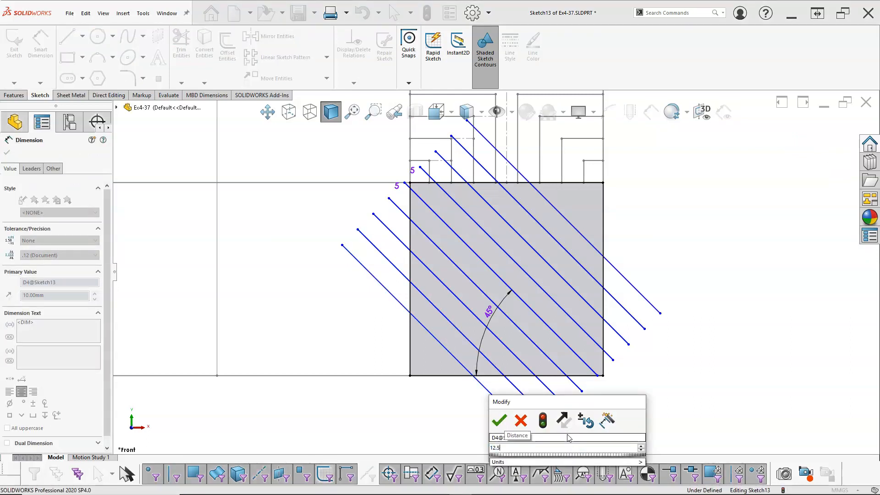
key("Return")
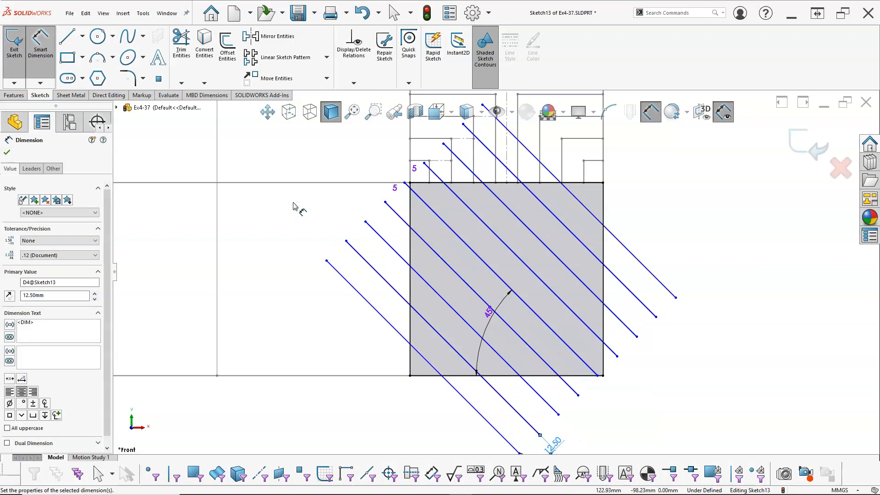
right_click(285, 193)
left_click(317, 226)
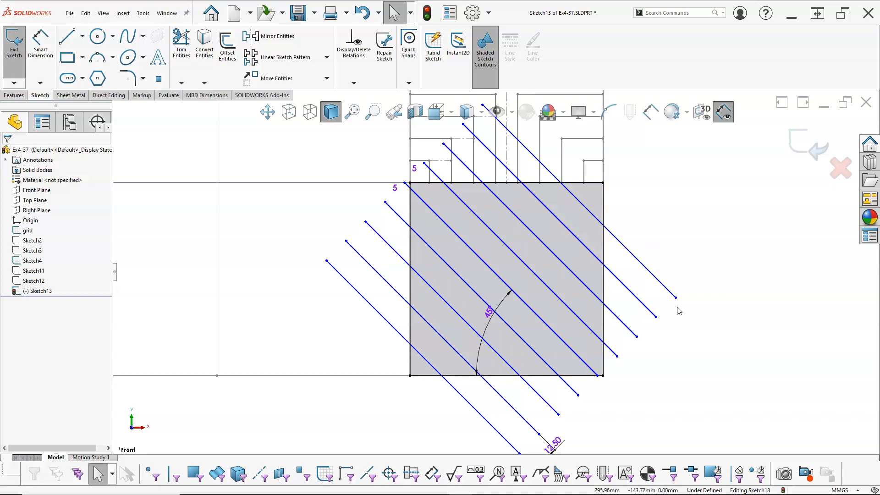
- Shift the patterned lines so the original line meets the square's corners, and try to attach its endpoint to the lower-right corner
mouse_move(676, 298)
left_mouse_down()
mouse_move(689, 295)
mouse_move(681, 297)
left_mouse_up()
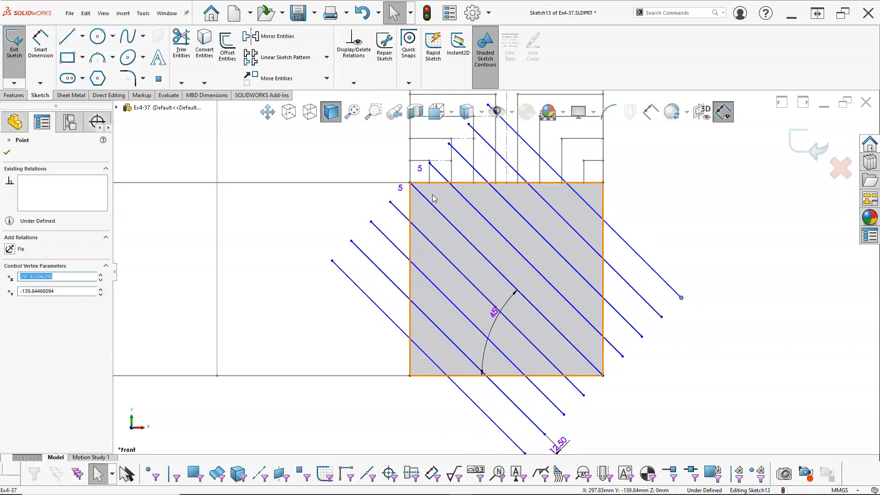
left_click(414, 184)
key("Escape")
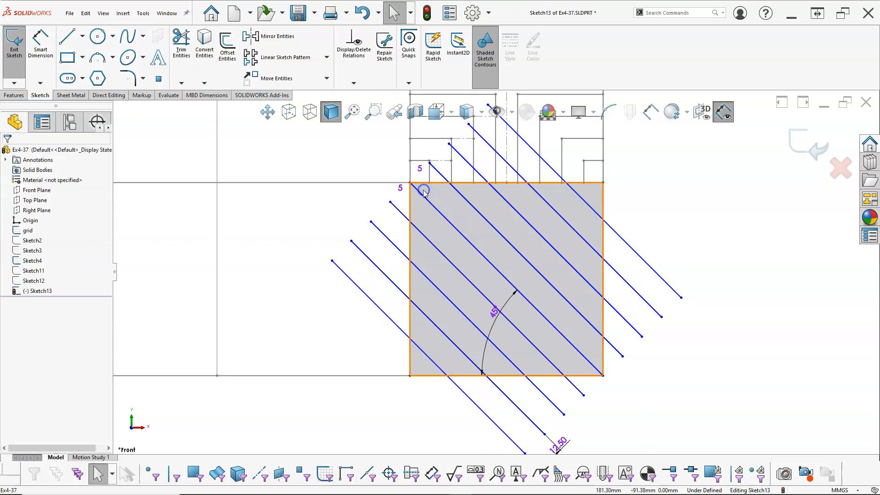
left_click_drag(604, 376, 623, 362)
left_click(631, 393)
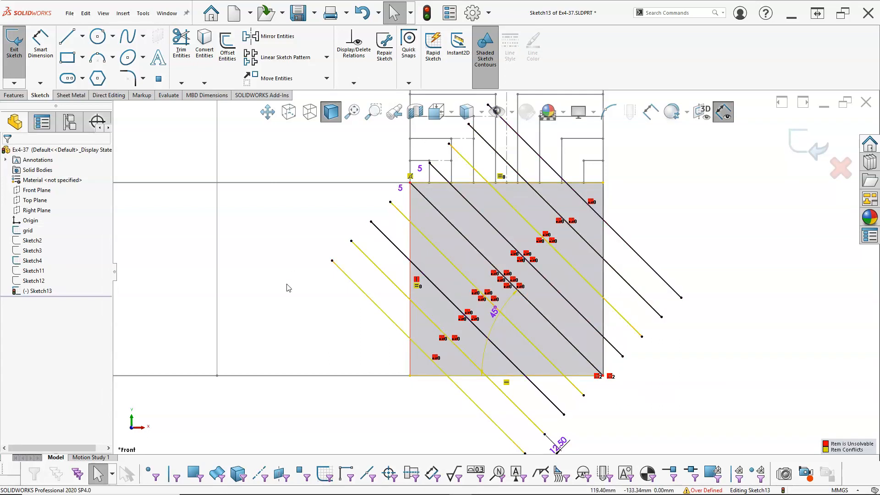
key("ctrl+z")
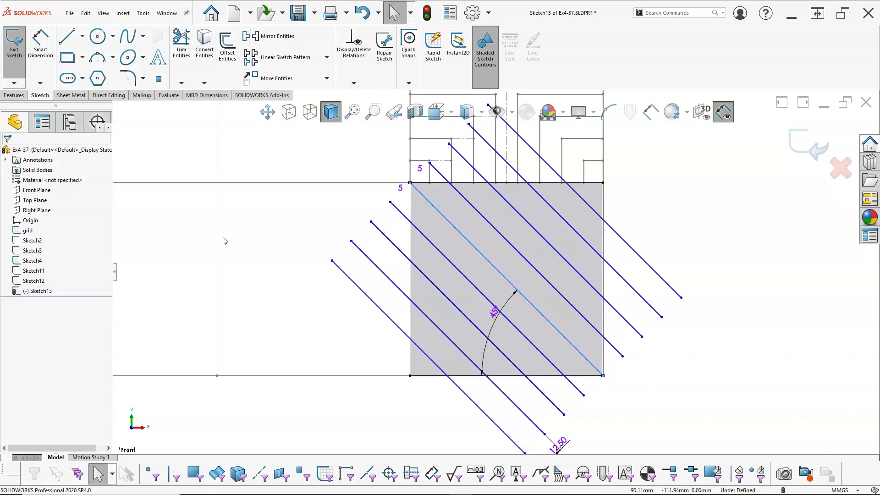
left_click(268, 215)
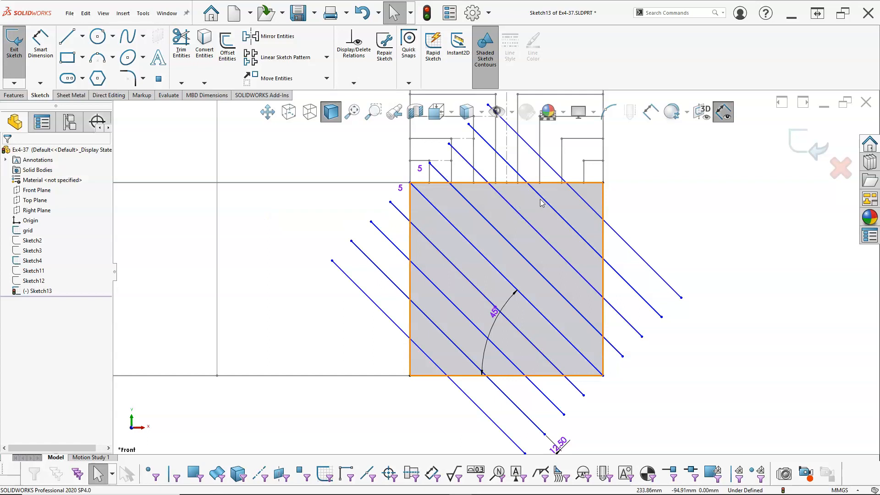
- Try a Coincident relation between the uppermost patterned line and the nearby Sketch4 point on the square's top edge
left_click(562, 182)
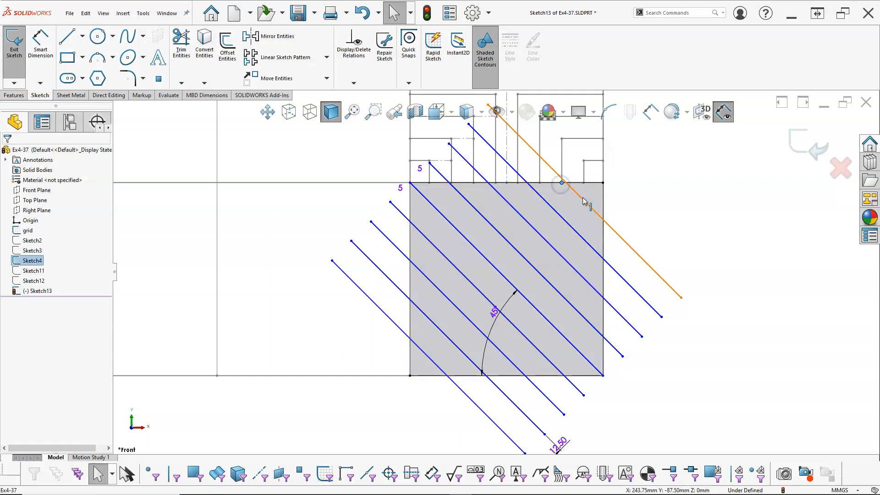
left_click(585, 201, "ctrl")
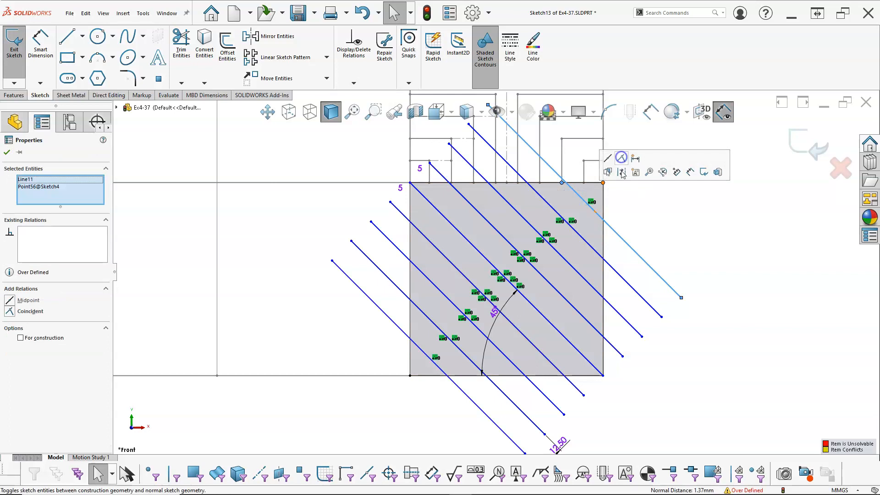
left_click(622, 158)
left_click(676, 245)
key("ctrl+z")
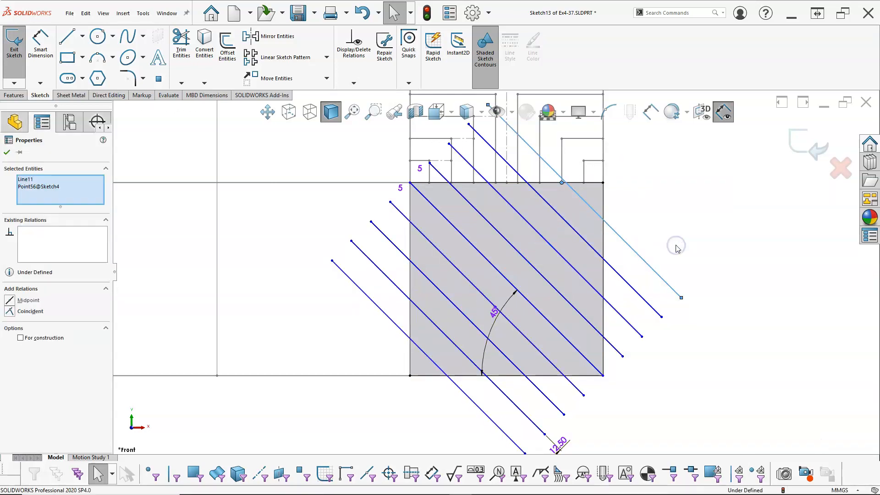
left_click(662, 140)
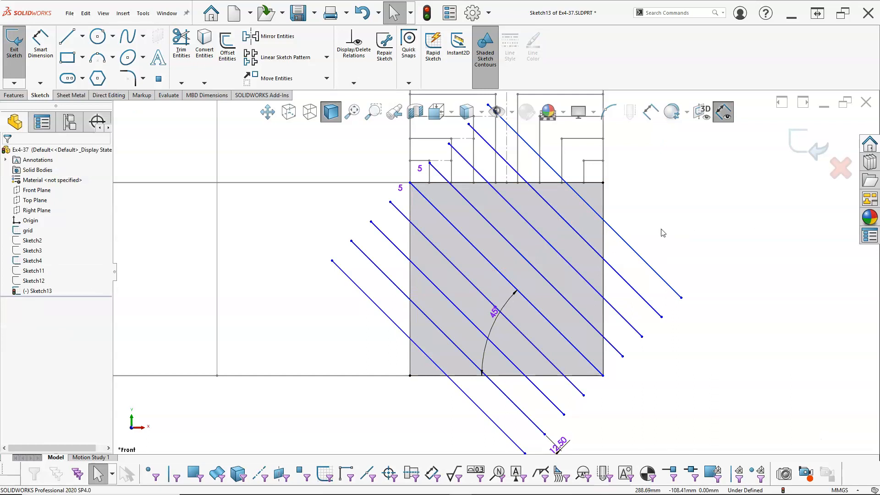
- Undo the shift, the 12.5 mm spacing dimension and the whole line pattern, back to the single 45° line
key("ctrl+z")
key("ctrl+z")
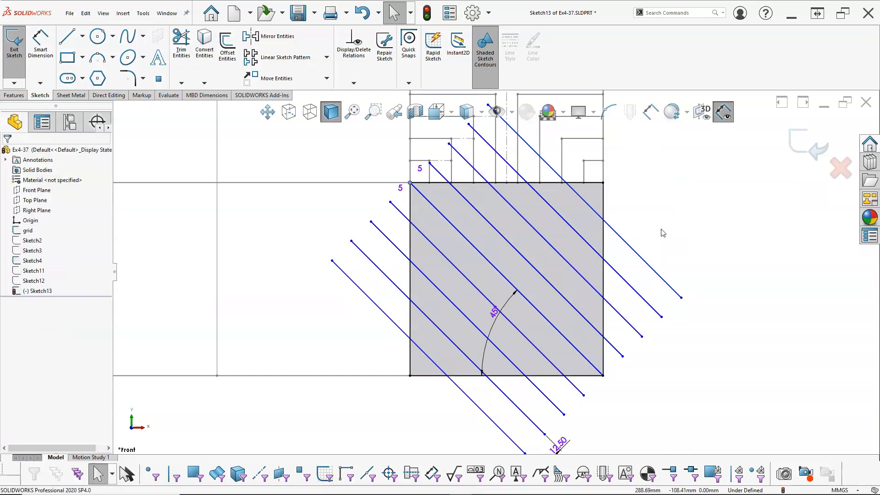
key("ctrl+z")
key("ctrl+z")
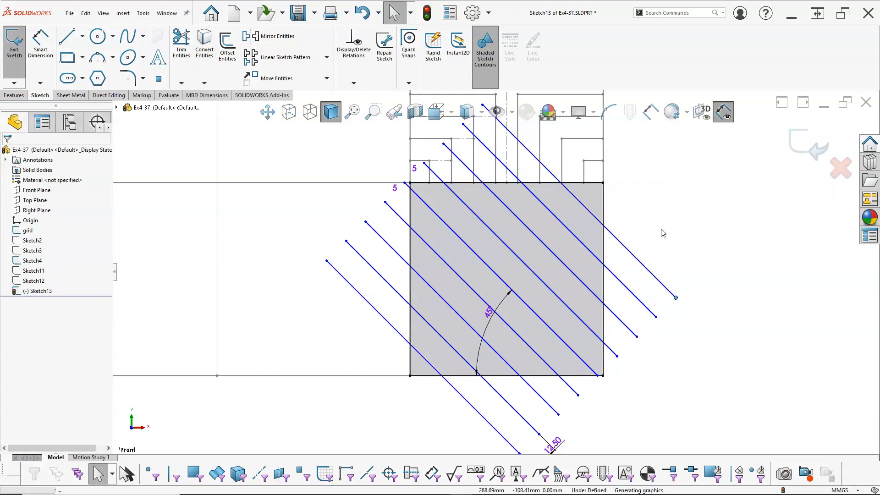
key("ctrl+z")
key("ctrl+z")
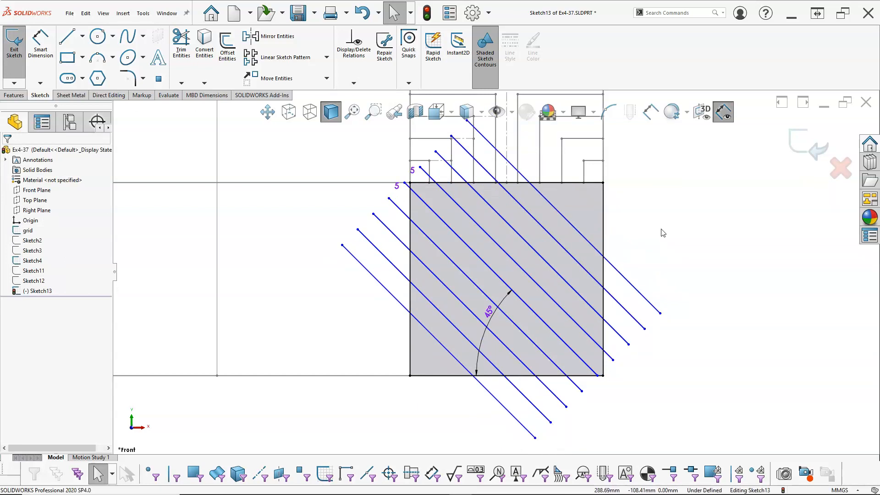
key("ctrl+z")
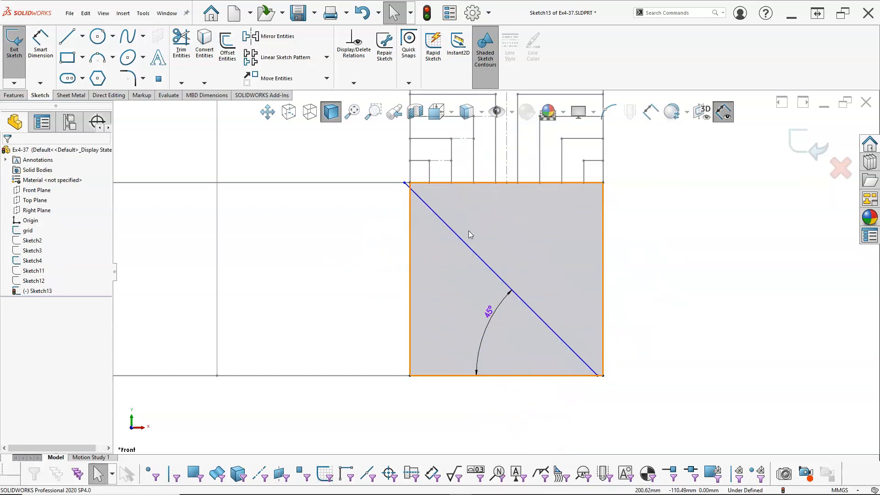
- Pattern the 45° line linearly toward the upper right with 5 instances, 10 mm spacing and a 45° direction angle
left_click(457, 231)
left_click(282, 60)
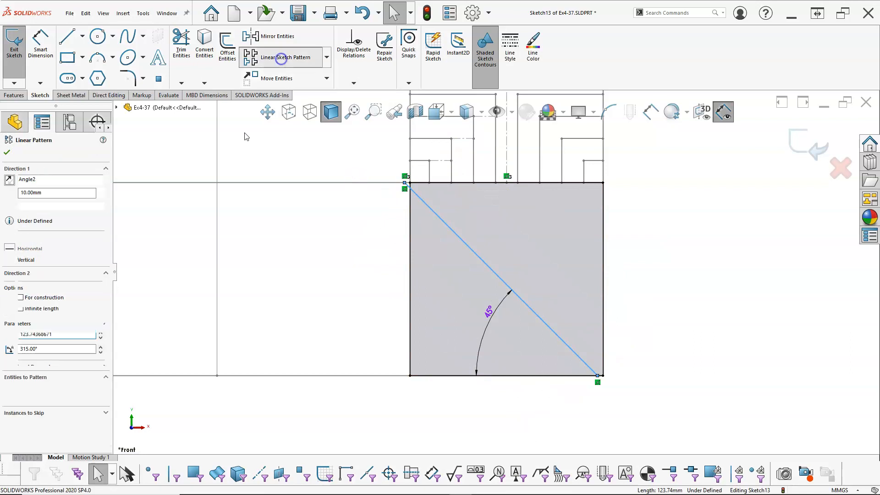
left_click(33, 220)
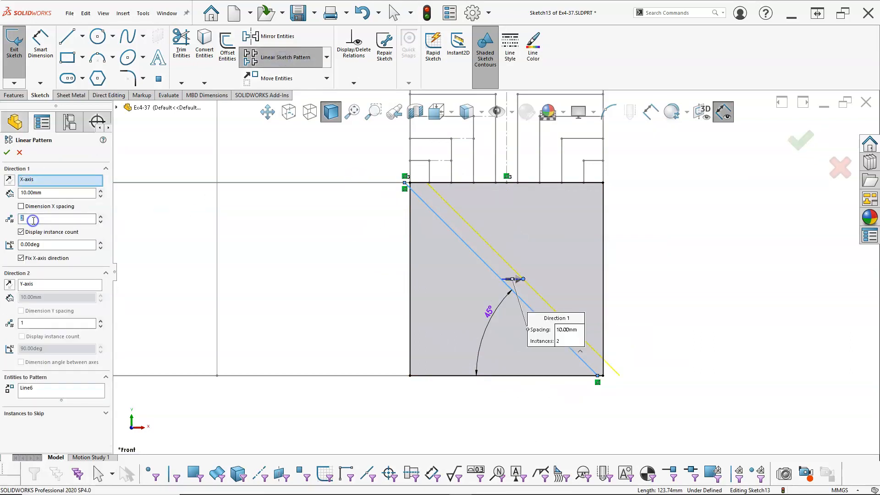
type("5")
left_click(40, 245)
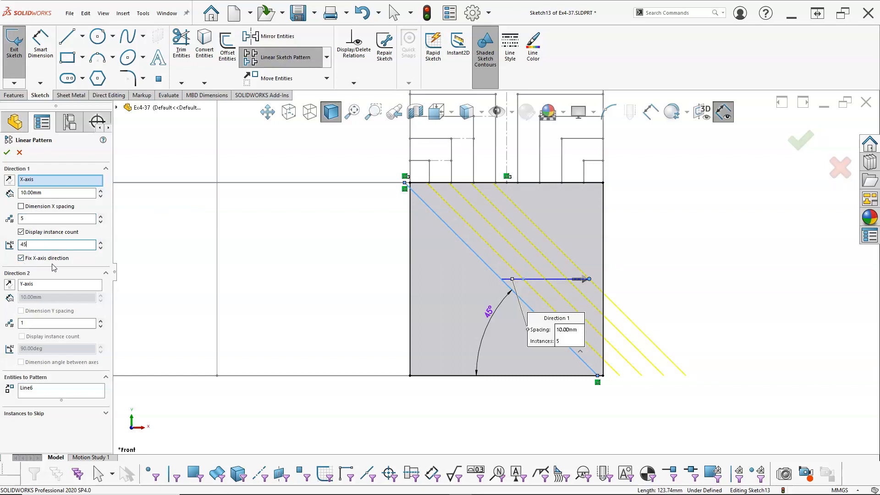
type("45")
key("Tab")
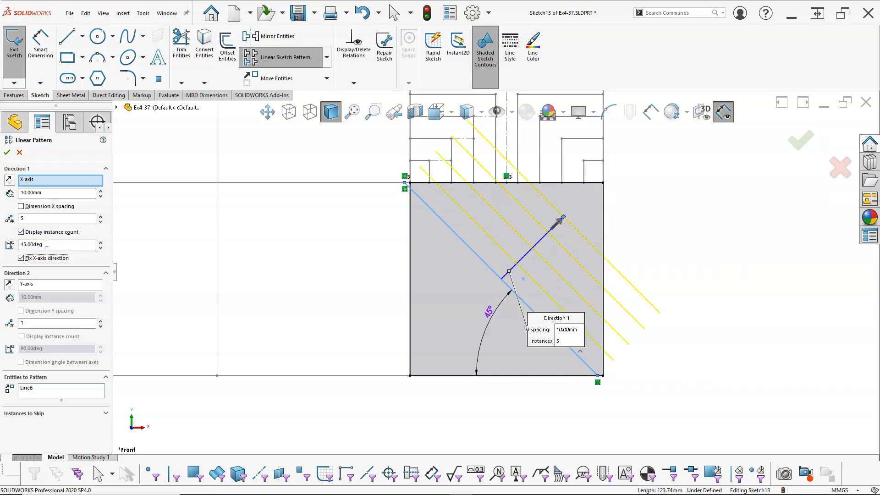
left_click(7, 152)
- Create a second linear pattern of the original line with 5 instances at 45° and 10 mm spacing, reversed toward the lower left
left_click(477, 254)
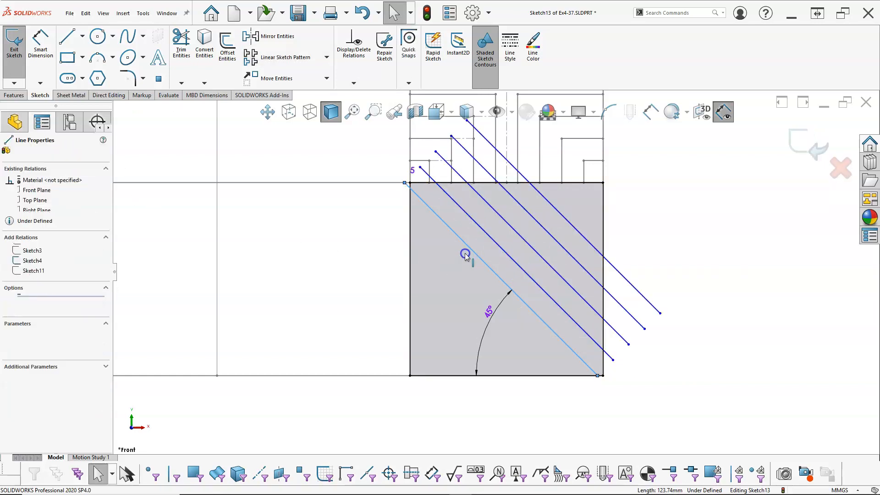
left_click(284, 58)
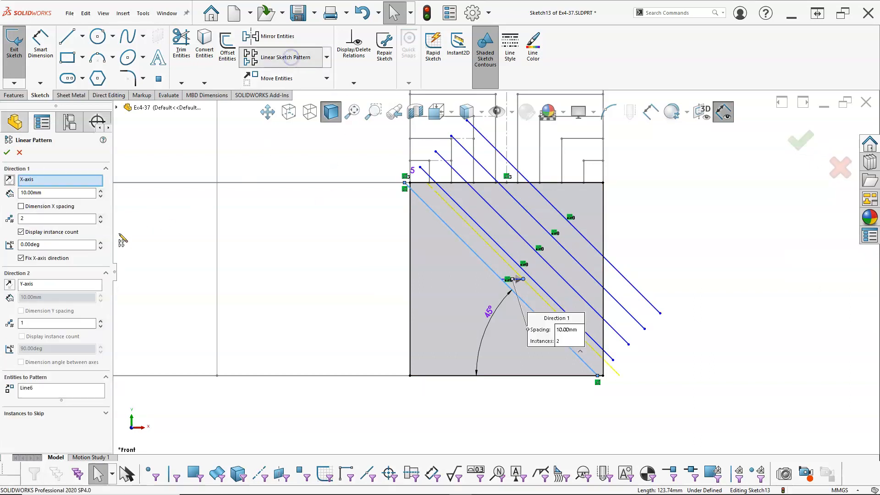
double_click(40, 245)
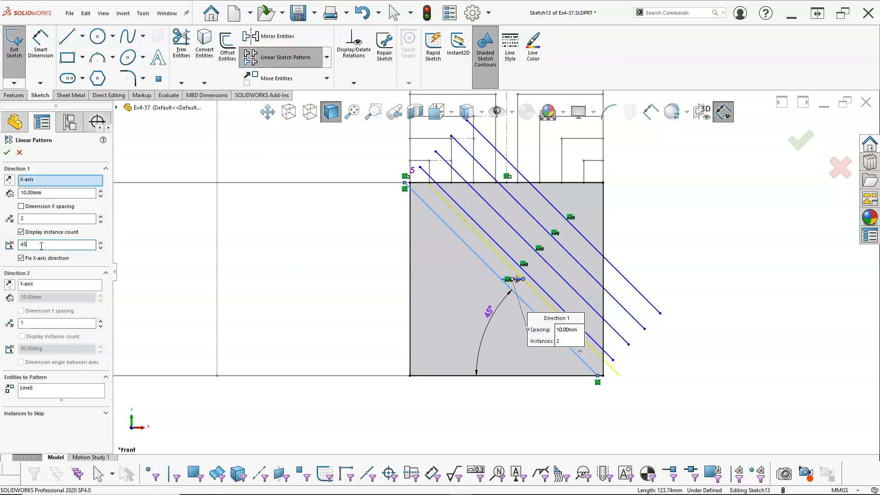
double_click(43, 218)
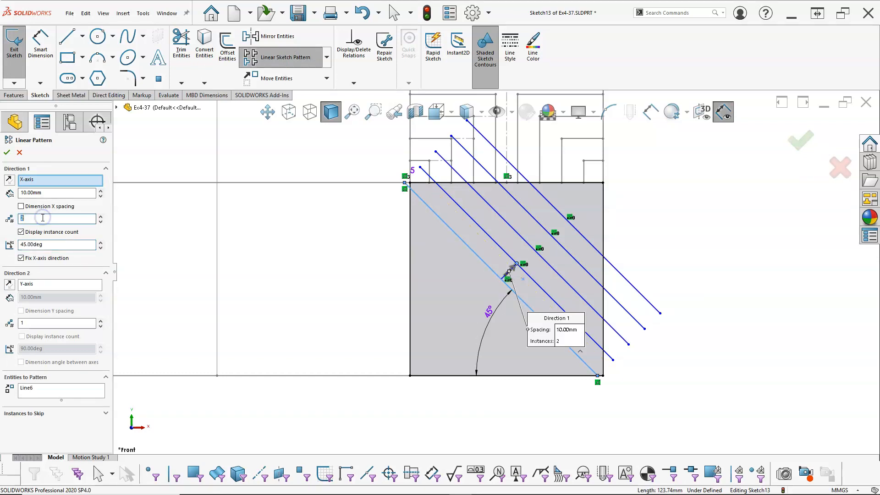
left_click(9, 181)
left_click(7, 152)
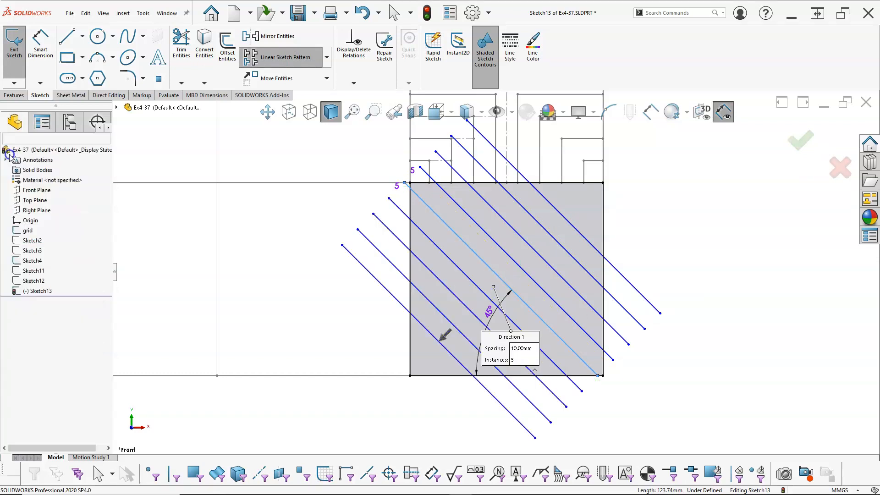
- Attach the original 45° line's upper endpoint to the square's upper-left corner
mouse_move(404, 183)
left_mouse_down()
mouse_move(428, 186)
mouse_move(378, 179)
mouse_move(419, 185)
mouse_move(411, 184)
left_mouse_up()
left_click(397, 171)
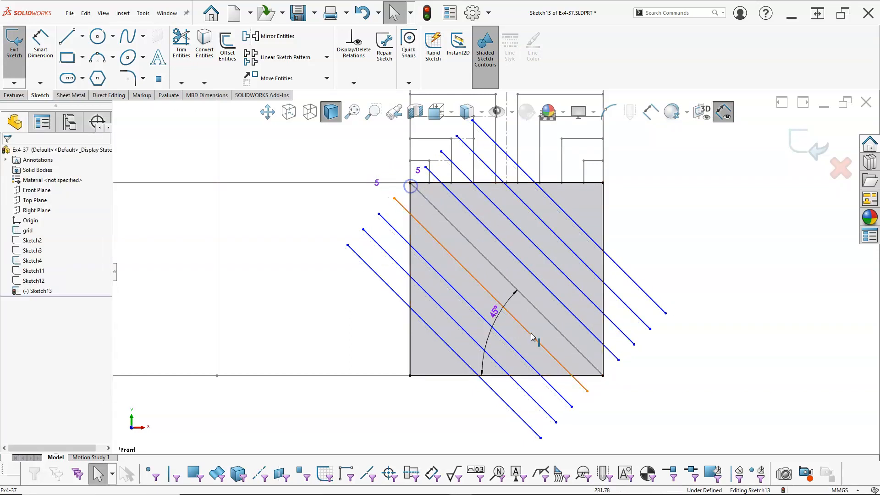
- Dimension the spacing between the corner-to-corner diagonal and the adjacent patterned line above it as 12.5 mm
right_click(664, 225)
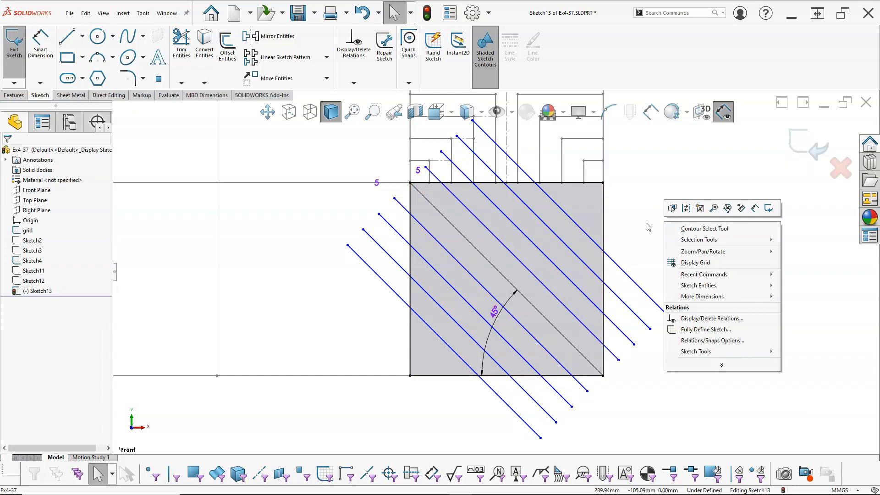
left_click(769, 208)
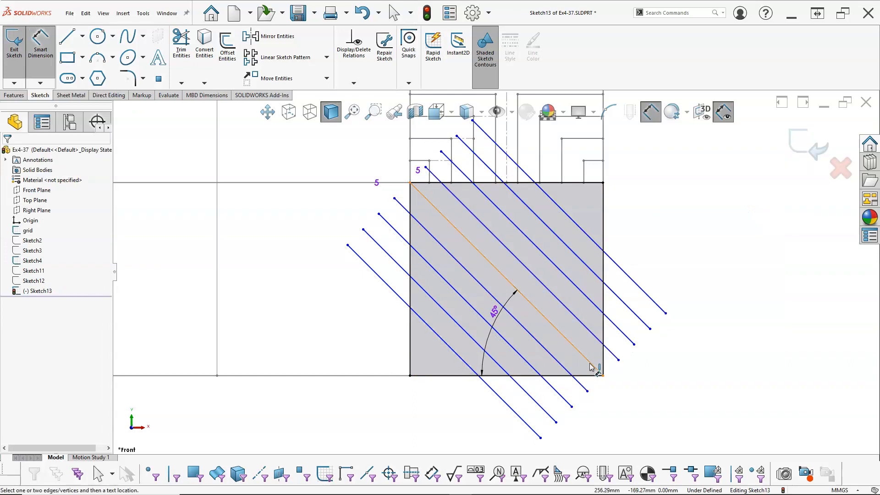
left_click(596, 338)
left_click(603, 375)
left_click(637, 394)
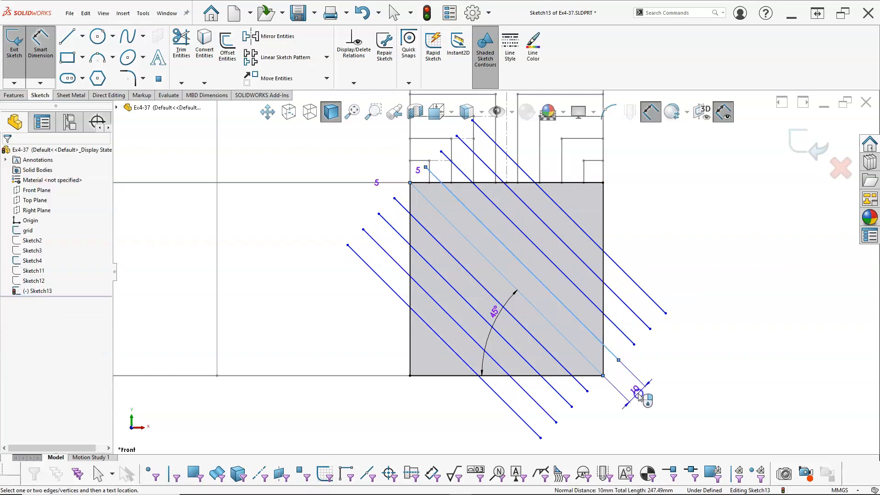
type("12.5")
key("Return")
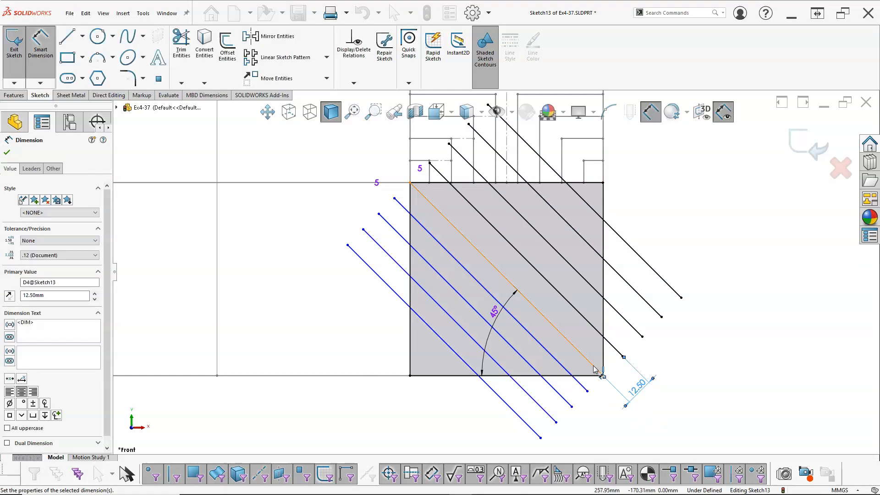
- Dimension the spacing between the corner-to-corner diagonal and the adjacent patterned line below it as 12.5 mm
left_click(573, 376)
left_click(603, 375)
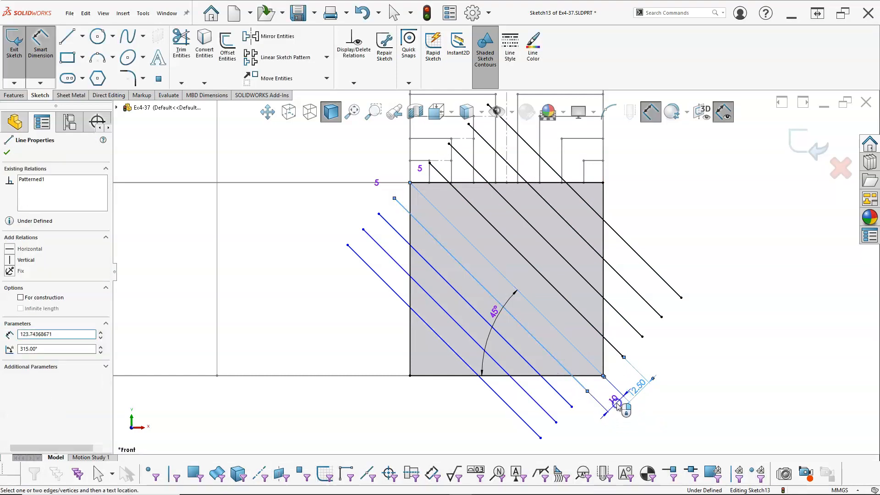
left_click(616, 407)
type("12.5")
key("Return")
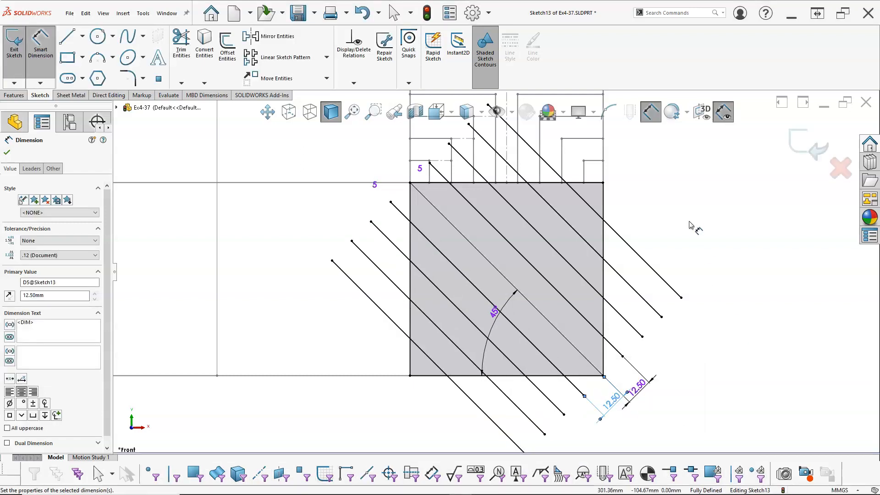
- Draw a diagonal line from the square's lower-left corner to its upper-right corner
right_click(691, 224)
left_click(719, 251)
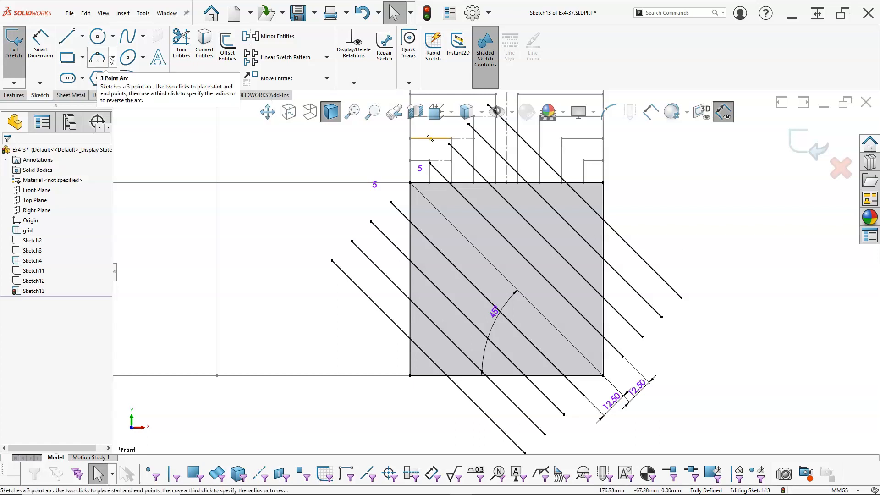
left_click(68, 37)
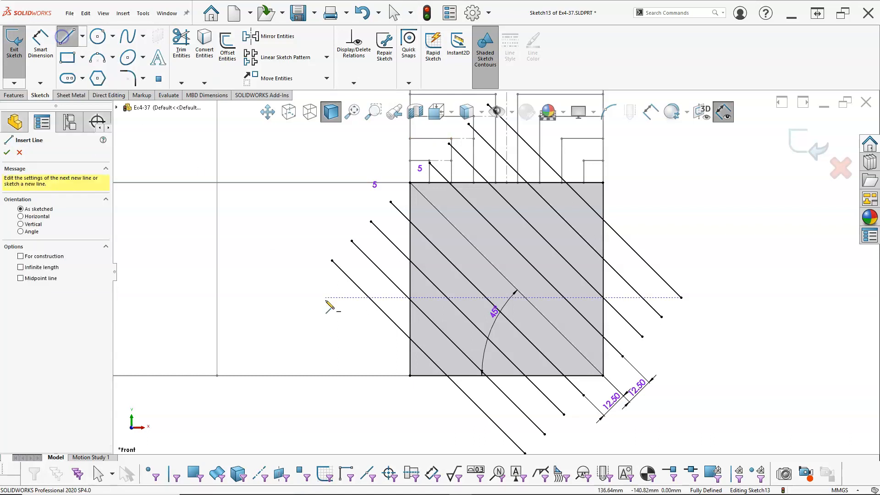
left_click(411, 376)
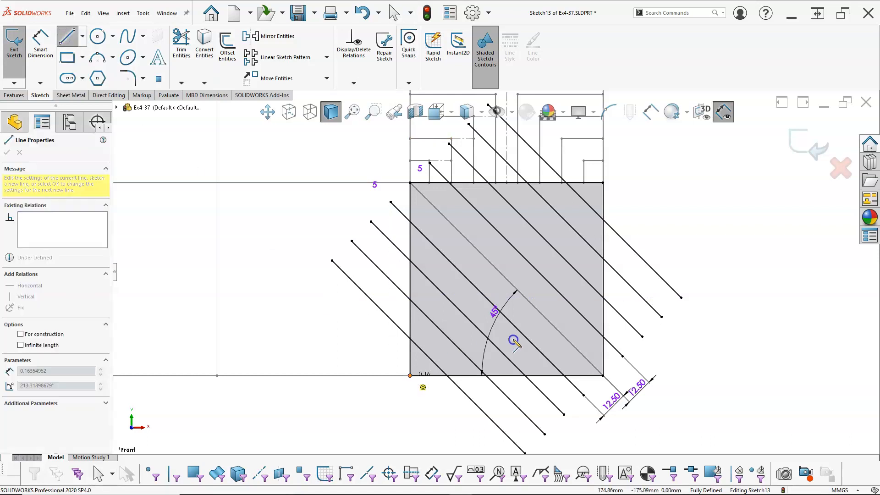
left_click(603, 184)
right_click(659, 203)
left_click(673, 205)
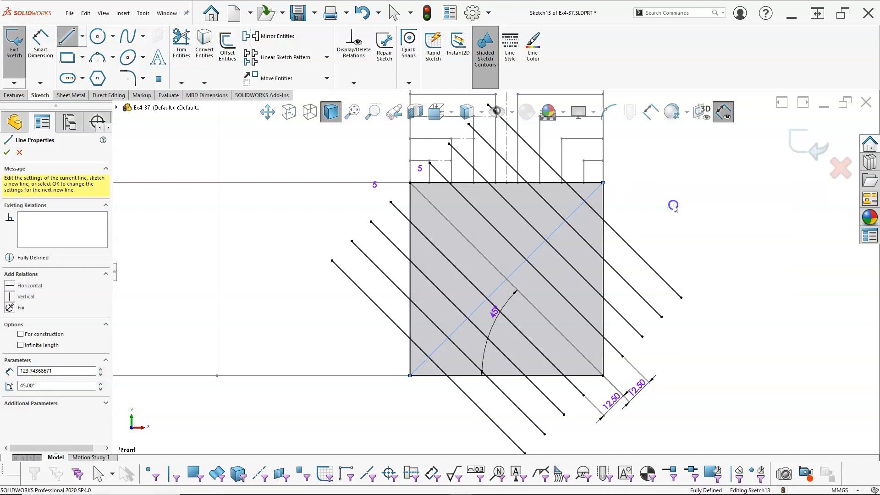
- Create a linear pattern of the new diagonal with 5 instances at 135° and 10 mm spacing
left_click(556, 232)
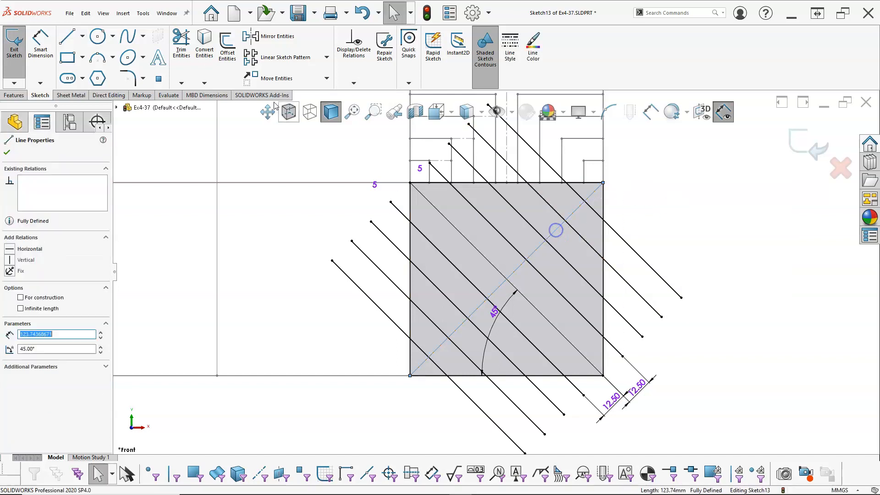
left_click(278, 58)
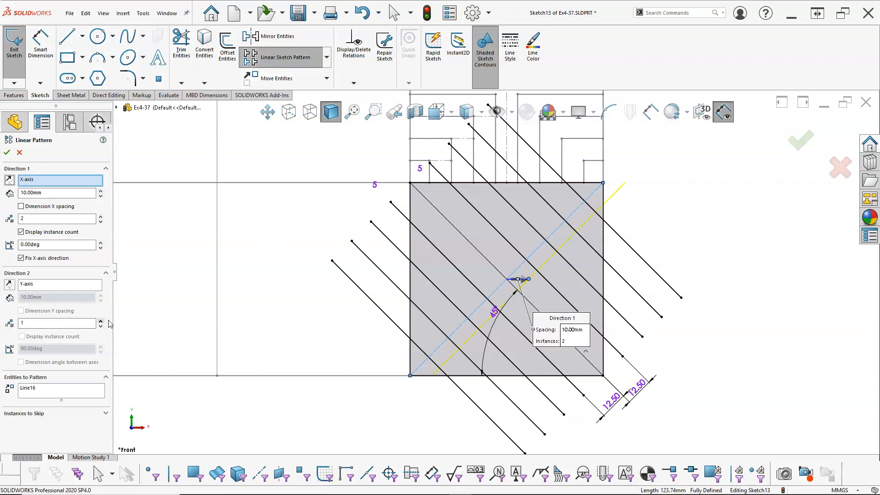
double_click(44, 245)
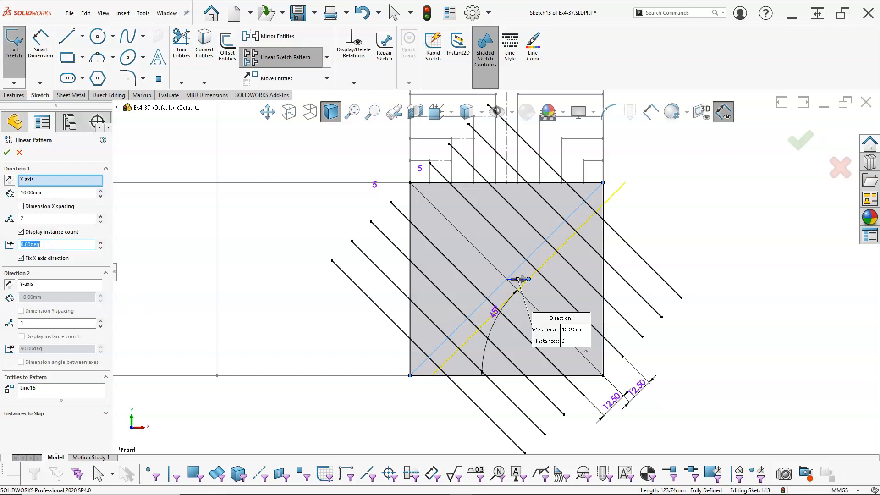
type("135")
key("Tab")
double_click(37, 222)
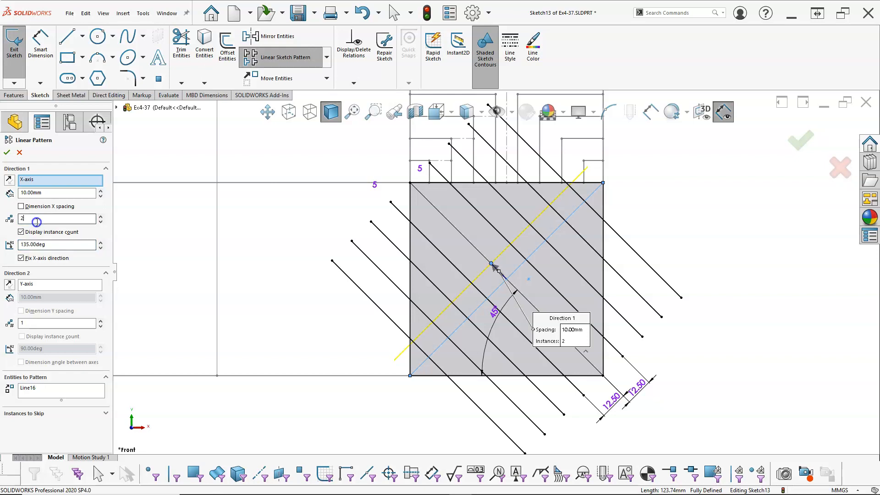
key("Tab")
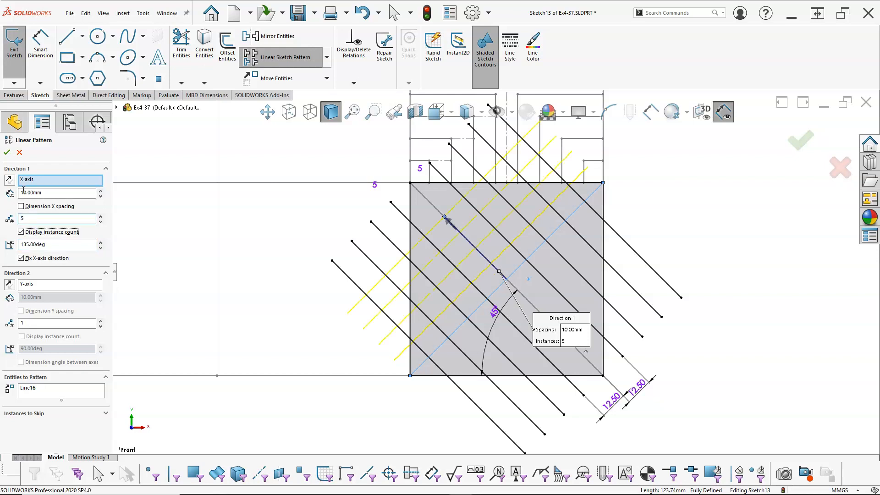
key("Return")
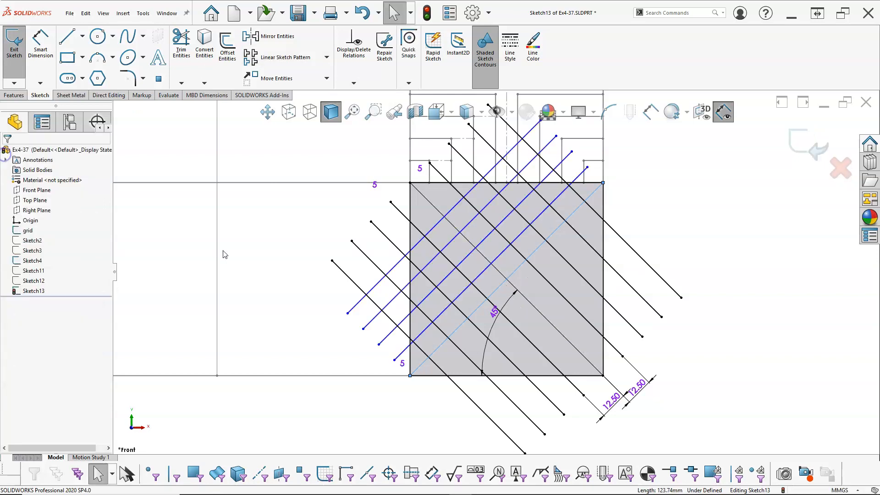
- Make the new diagonal construction geometry and mirror the four patterned lines about it
left_click(444, 344)
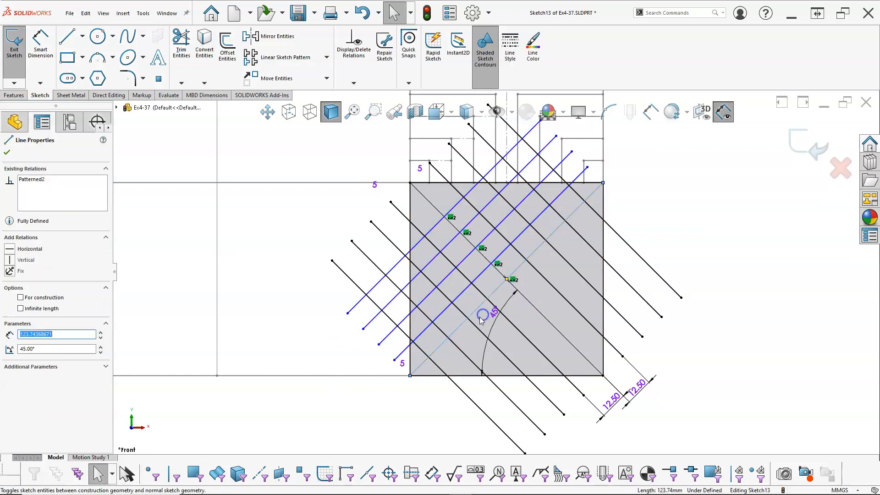
key("Escape")
left_click(423, 338)
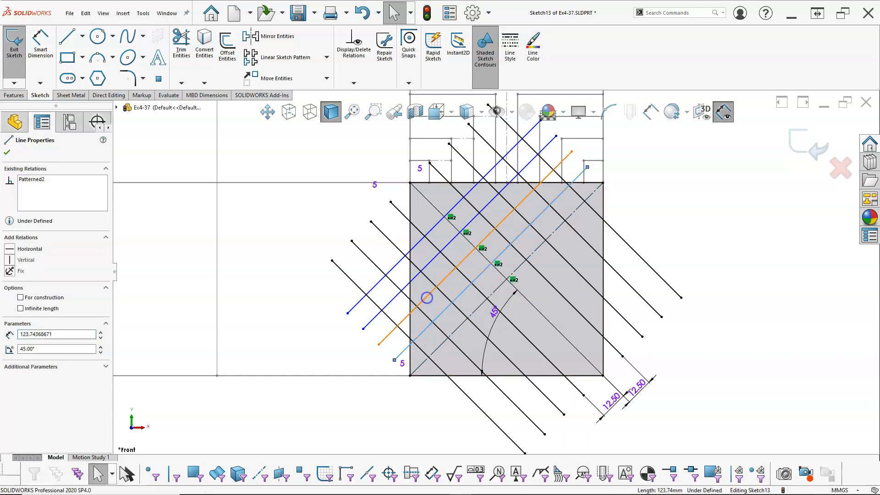
left_click(424, 298, "ctrl")
left_click(396, 297, "ctrl")
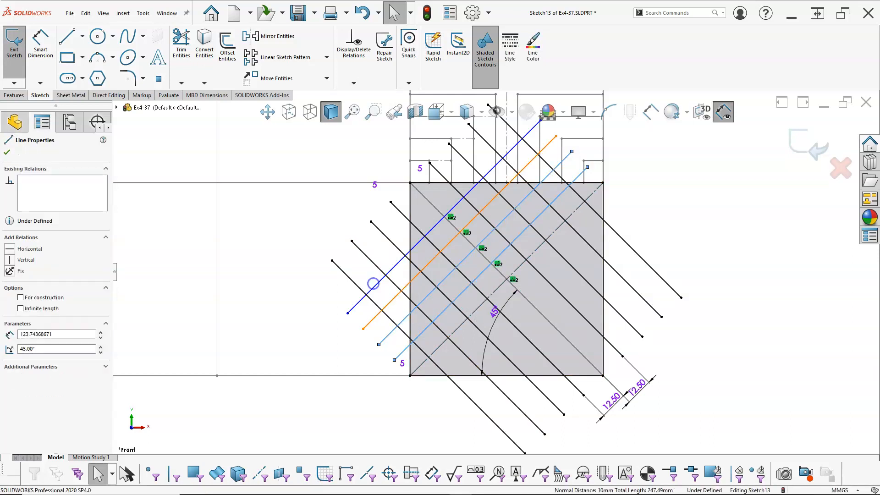
left_click(378, 283, "ctrl")
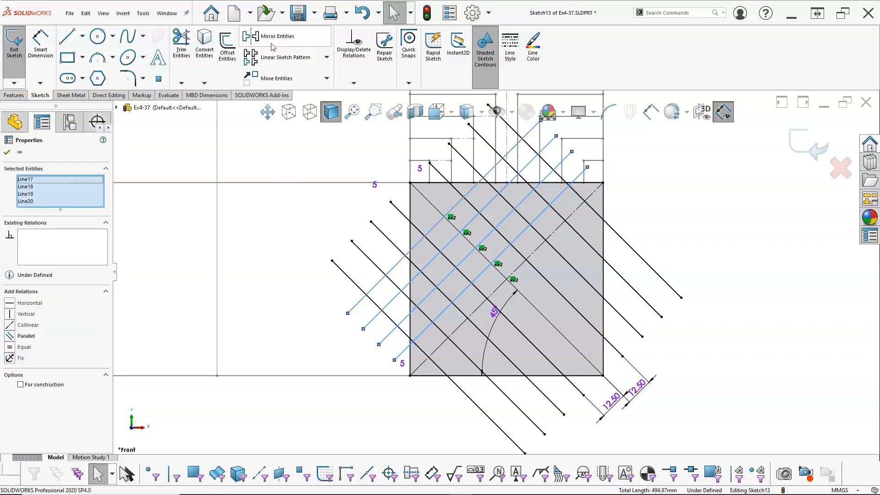
left_click(257, 37)
left_click(92, 288)
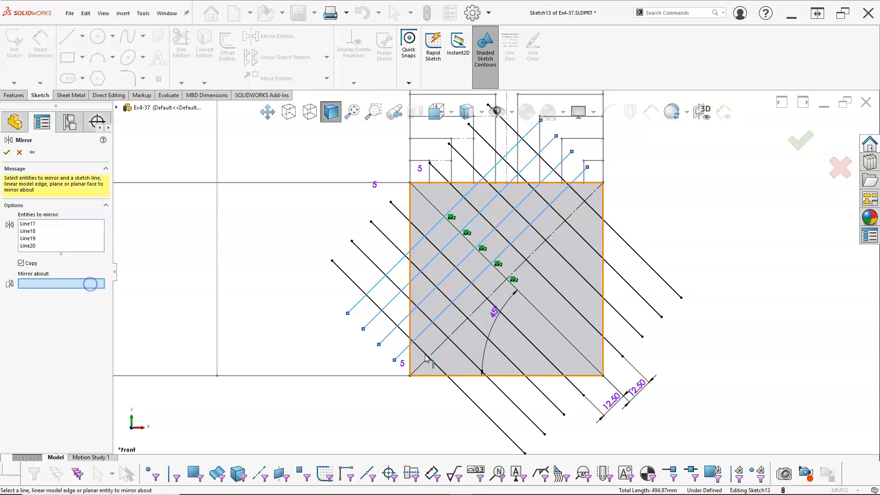
left_click(455, 331)
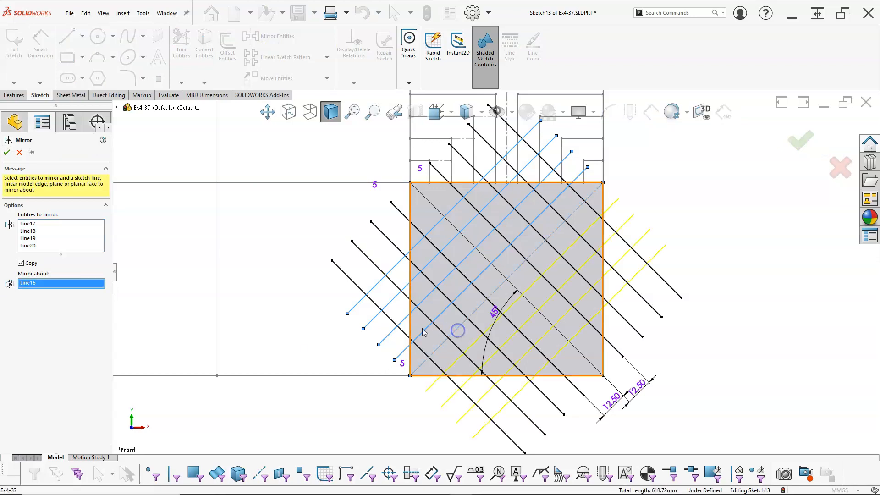
left_click(8, 153)
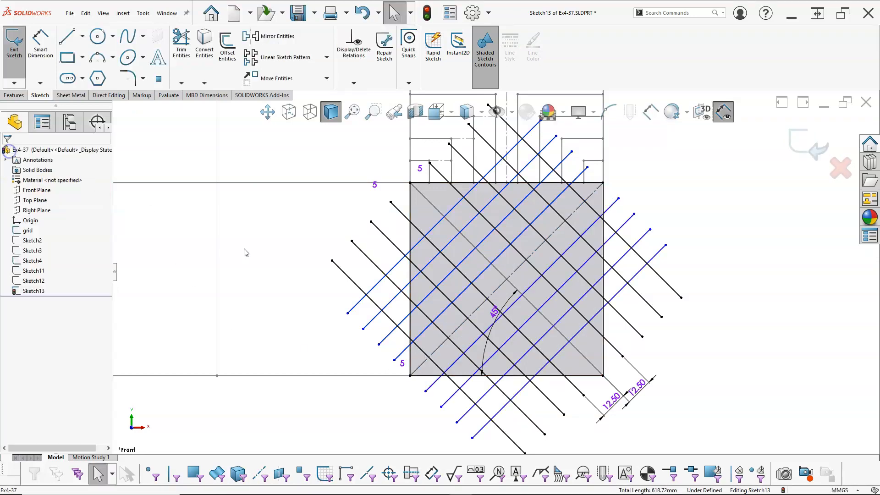
- Turn the construction diagonal back into a normal line and dimension its spacing to the adjacent patterned line above as 12.5 mm
left_click(476, 310)
left_click(517, 286)
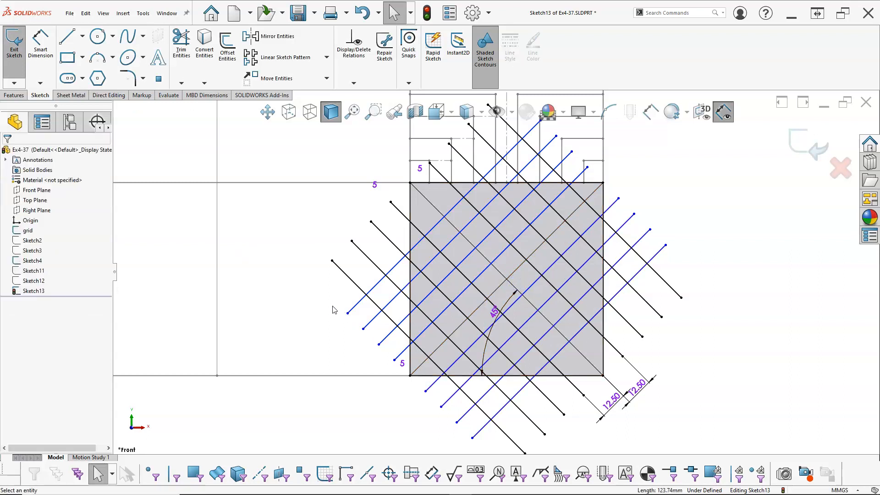
right_click(319, 312)
left_click(410, 297)
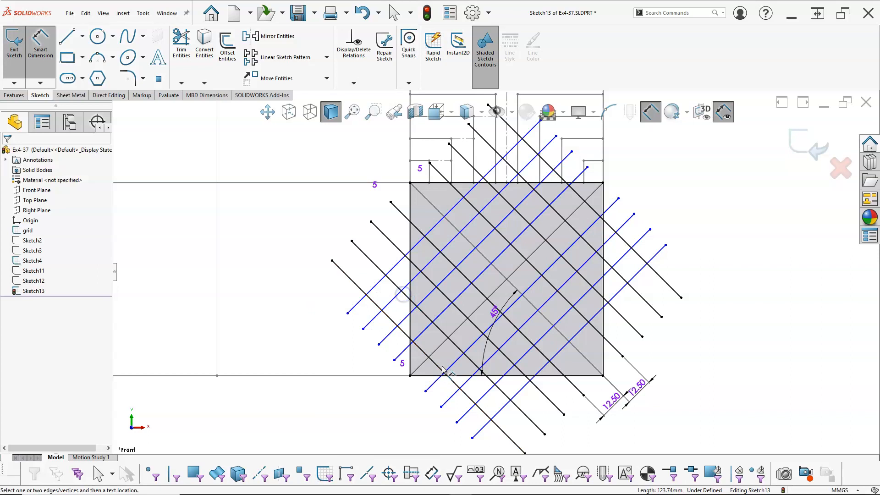
left_click(432, 353)
left_click(418, 336)
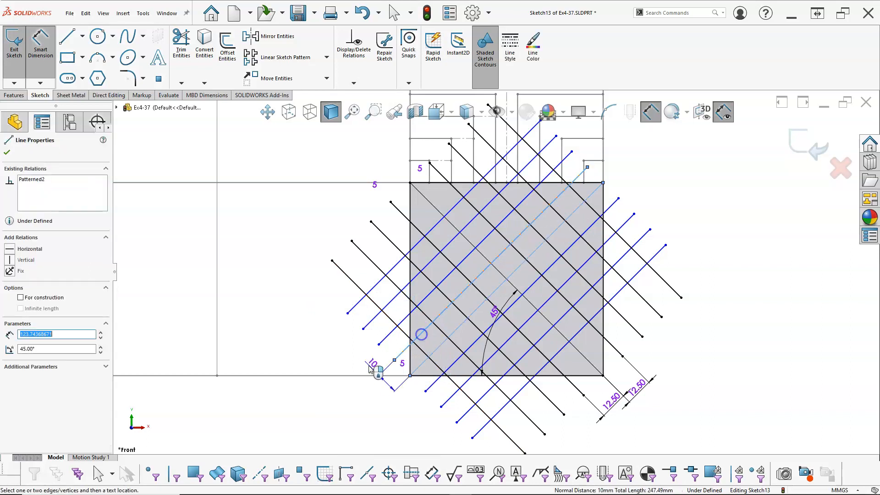
left_click(355, 359)
type("12.5")
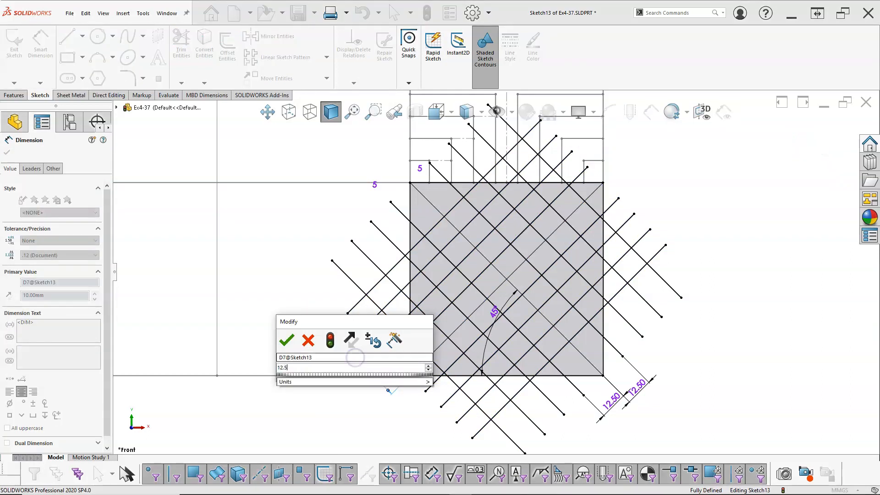
key("Return")
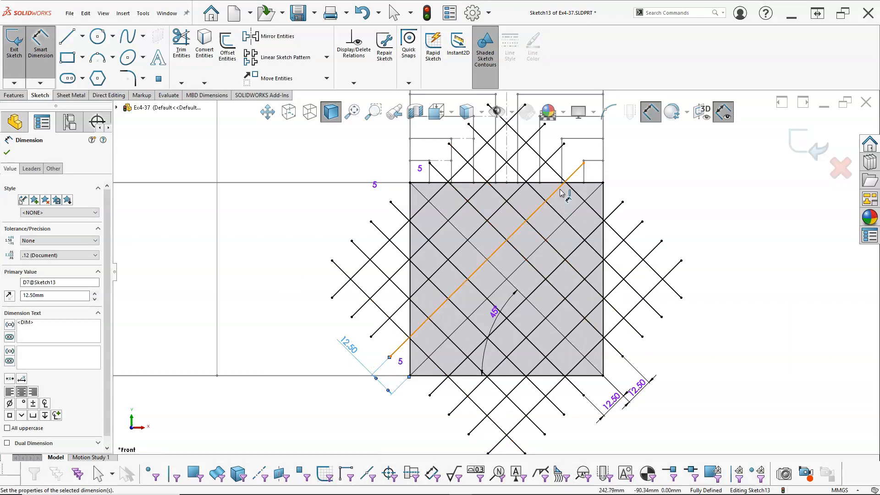
left_click(7, 152)
- Hide Sketch4 so that the pattern in the upper grid cell is out of the way
left_click(37, 261)
right_click(37, 261)
left_click(44, 248)
left_click(176, 263)
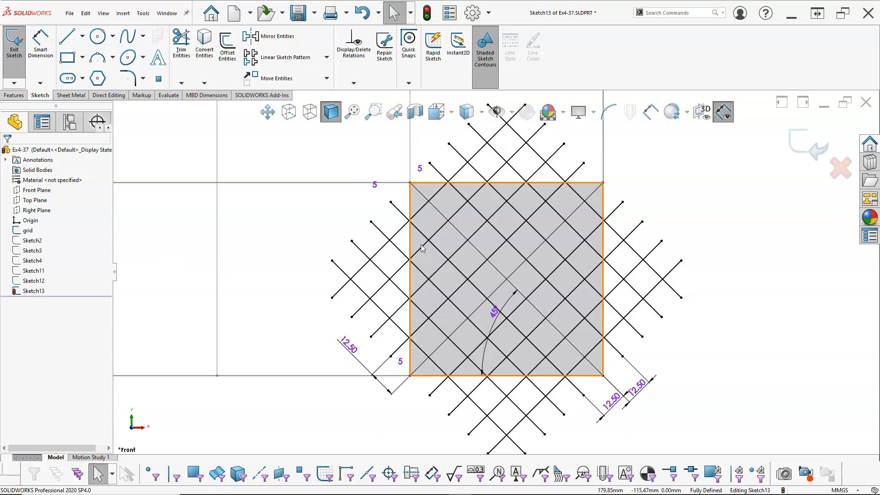
- Move the outer 12.5 mm spacing dimension near the square's lower-right corner slightly outward and exit the sketch
key("f")
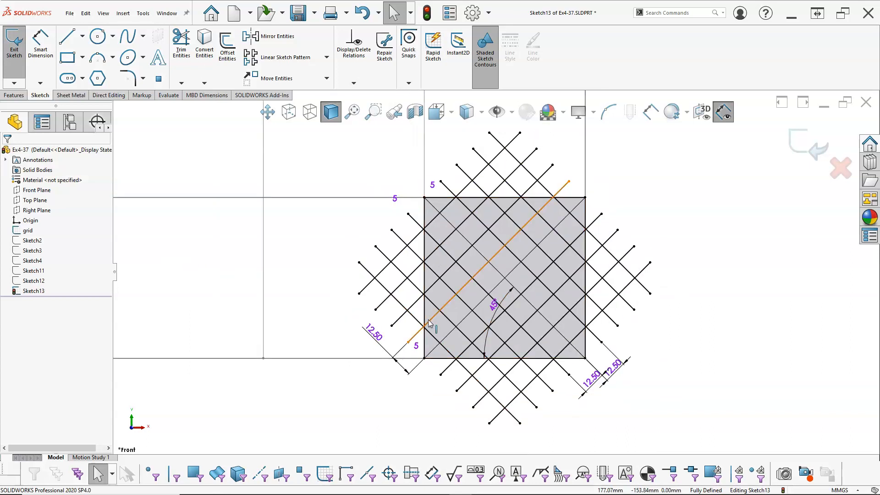
left_click(611, 376)
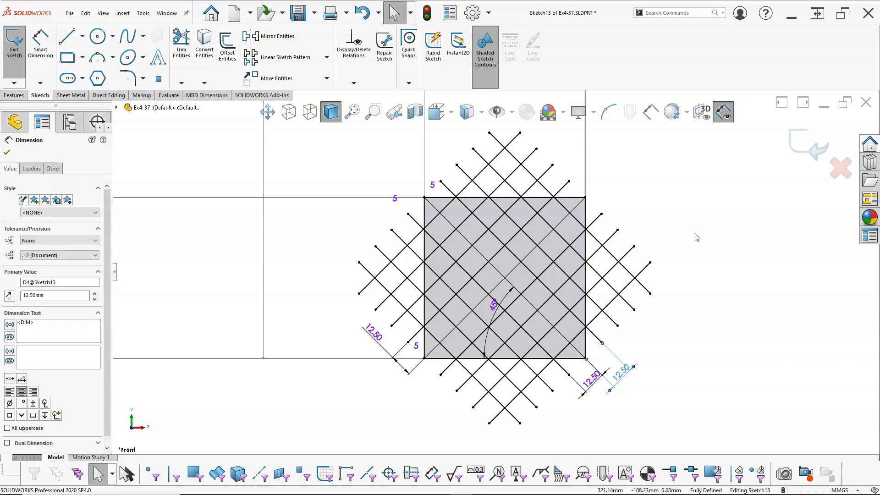
left_click(802, 146)
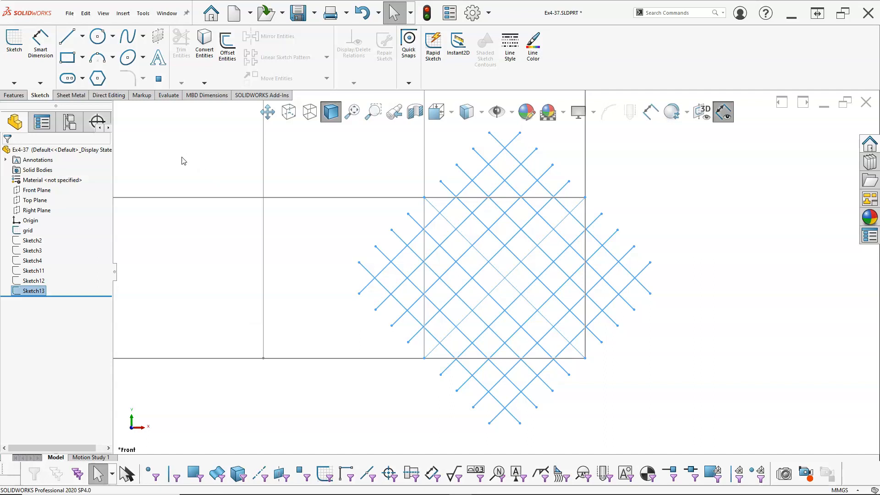
- Start a new sketch on the Front Plane and convert all entities of Sketch13 into it
left_click(36, 190)
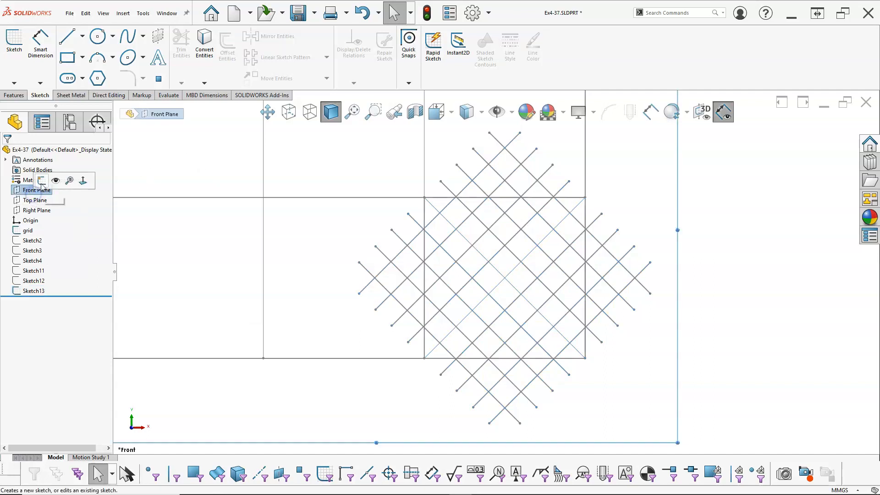
left_click(39, 179)
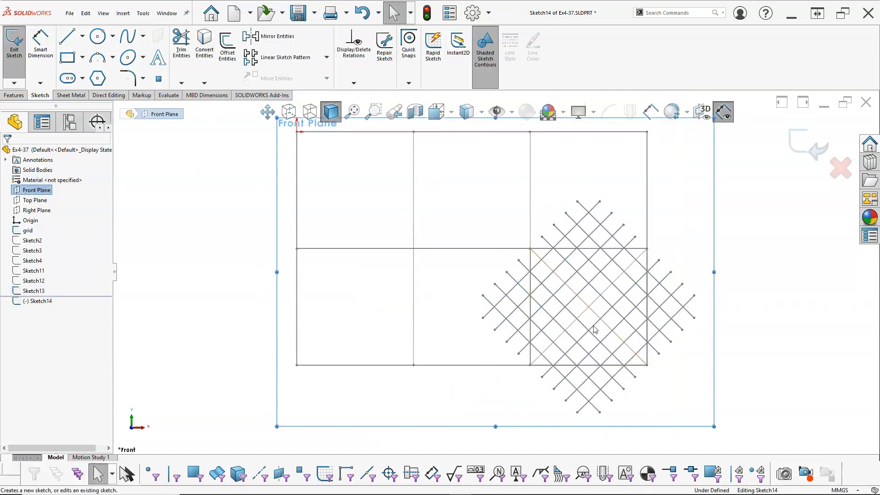
left_click(33, 290)
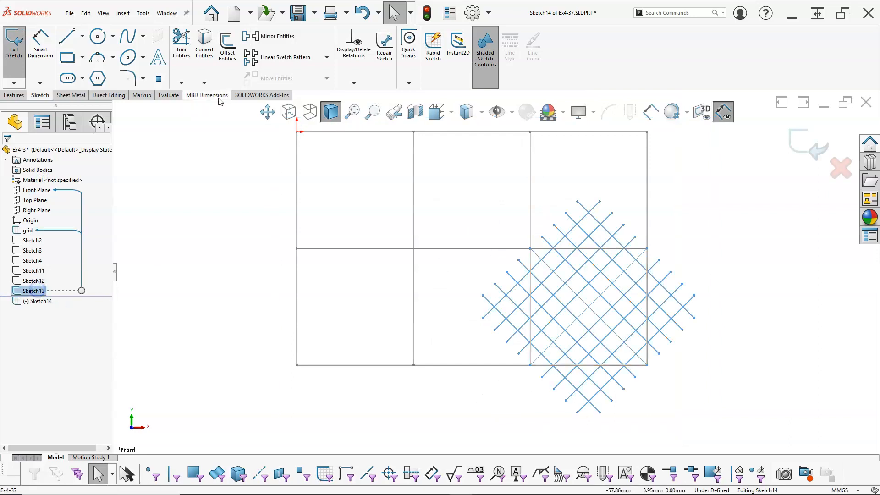
left_click(203, 43)
scroll(641, 353, "down", 2)
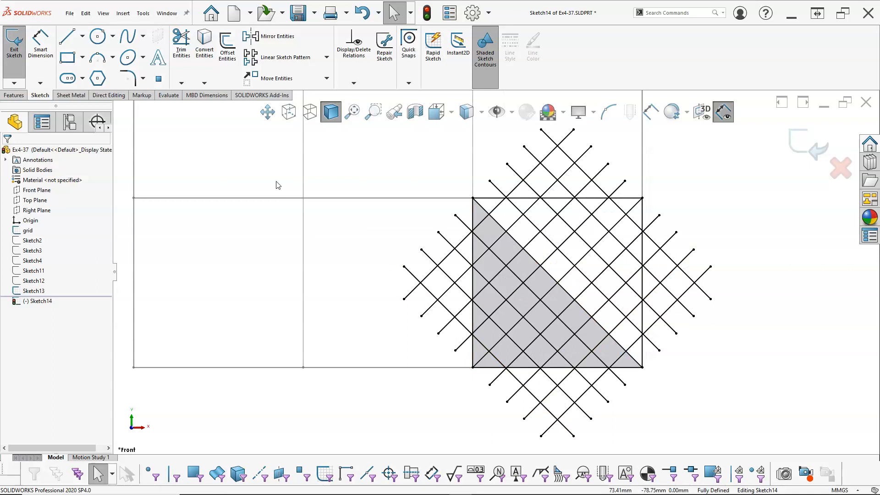
- Power trim the line ends that extend beyond the square's left edge
left_click(181, 42)
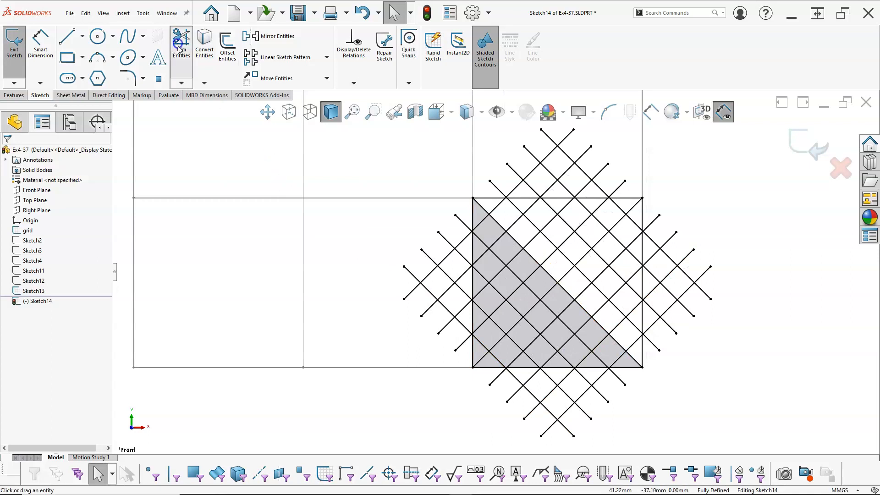
left_click(15, 217)
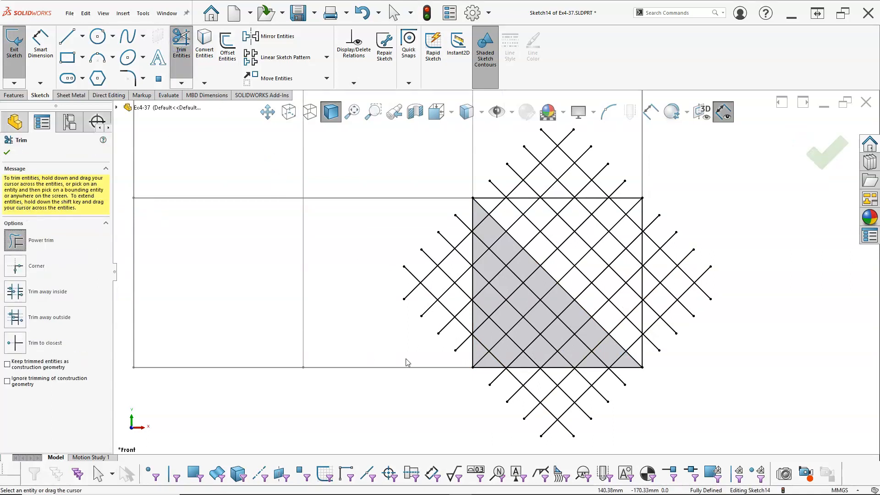
left_click_drag(461, 373, 458, 248)
mouse_move(437, 214)
left_mouse_down()
mouse_move(450, 339)
mouse_move(428, 267)
mouse_move(448, 235)
mouse_move(446, 292)
left_mouse_up()
left_click_drag(461, 217, 456, 235)
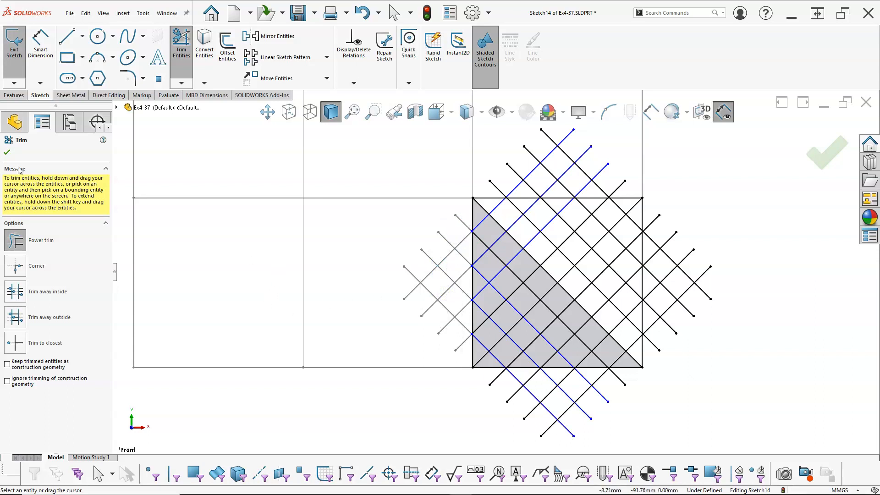
- Power trim the line ends that extend beyond the square's top, right and bottom edges
mouse_move(636, 149)
left_mouse_down()
mouse_move(488, 184)
mouse_move(618, 185)
left_mouse_up()
mouse_move(596, 147)
left_mouse_down()
mouse_move(518, 148)
mouse_move(612, 179)
mouse_move(548, 146)
mouse_move(596, 170)
left_mouse_up()
mouse_move(657, 192)
left_mouse_down()
mouse_move(654, 324)
mouse_move(663, 350)
mouse_move(685, 308)
mouse_move(677, 250)
mouse_move(658, 226)
mouse_move(679, 275)
mouse_move(670, 289)
left_mouse_up()
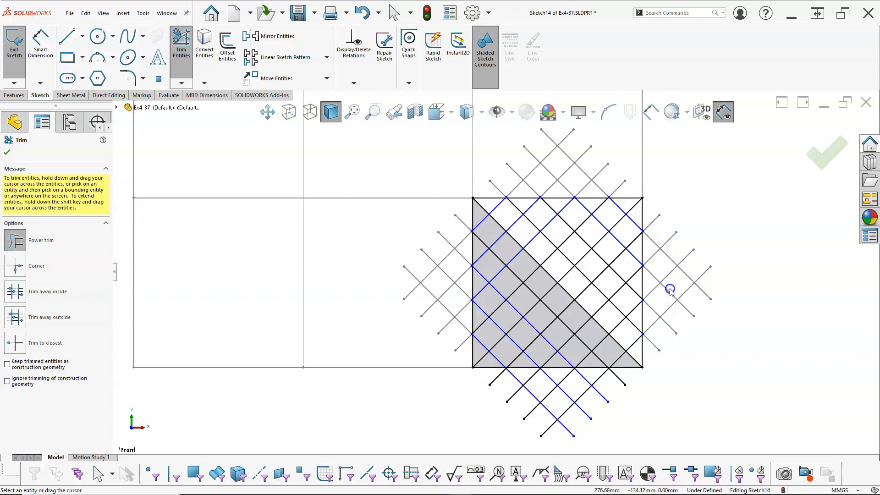
mouse_move(601, 392)
left_mouse_down()
mouse_move(459, 395)
mouse_move(576, 418)
mouse_move(527, 424)
mouse_move(492, 402)
mouse_move(626, 374)
mouse_move(560, 377)
mouse_move(493, 396)
mouse_move(583, 419)
left_mouse_up()
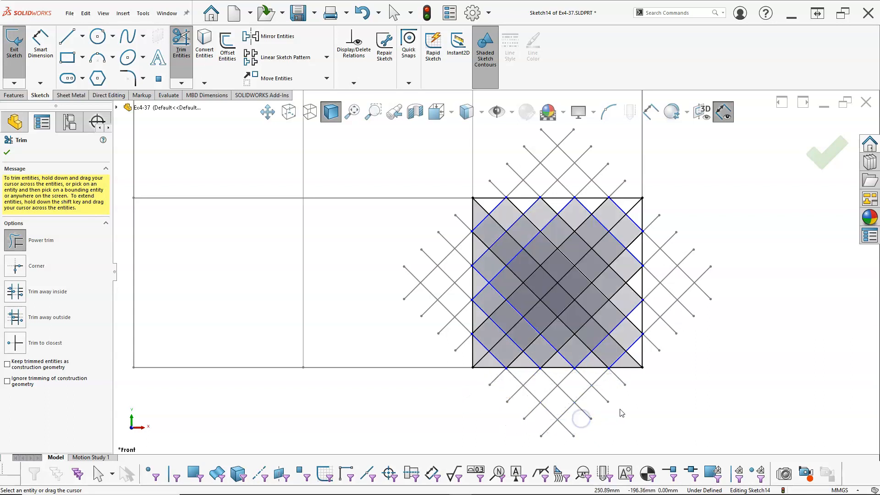
- Power trim the two diagonals at the uppermost crossing of the square's left edge so their ends meet the edge
scroll(637, 409, "down", 2)
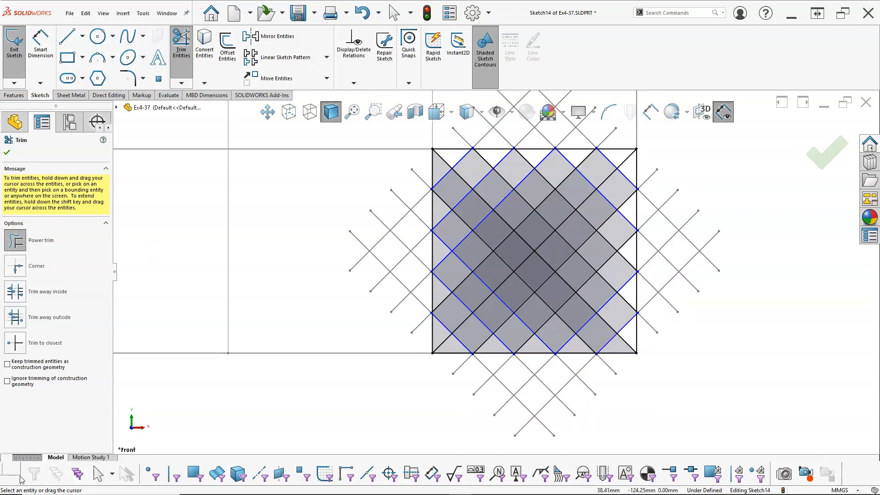
left_click(430, 188)
left_click(406, 190)
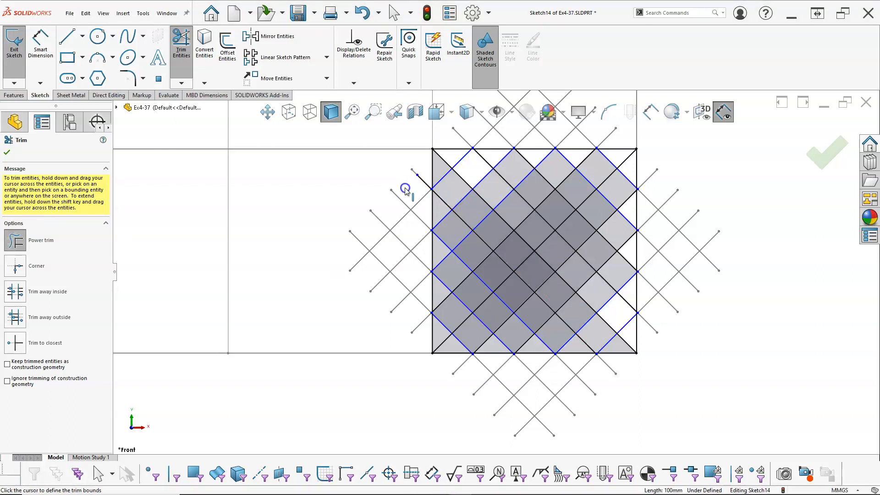
left_click_drag(417, 176, 434, 193)
scroll(418, 192, "down", 5)
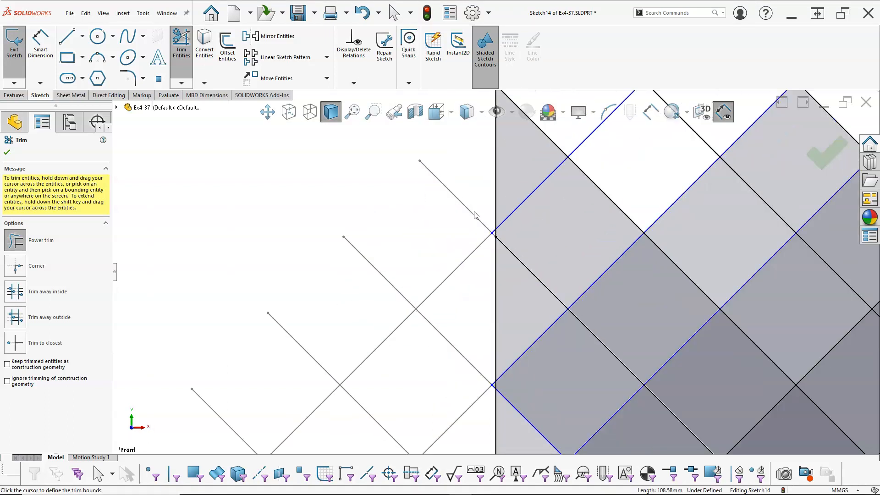
left_click(508, 254)
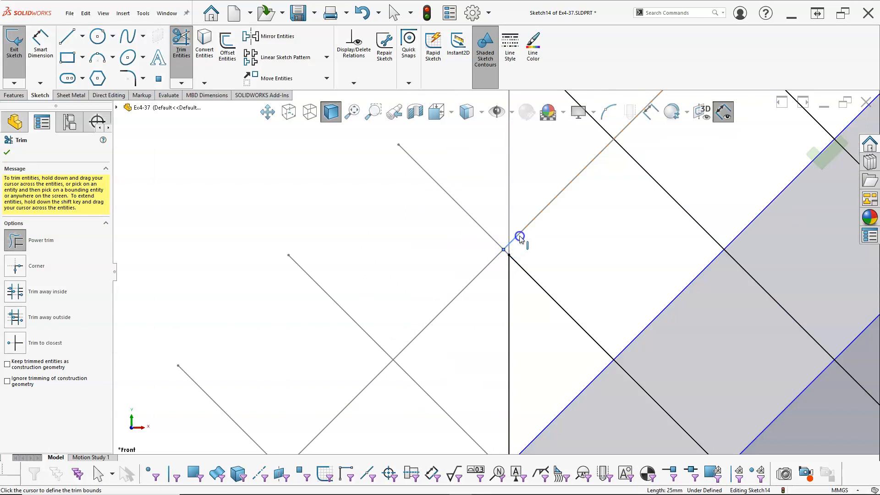
left_click_drag(522, 233, 510, 244)
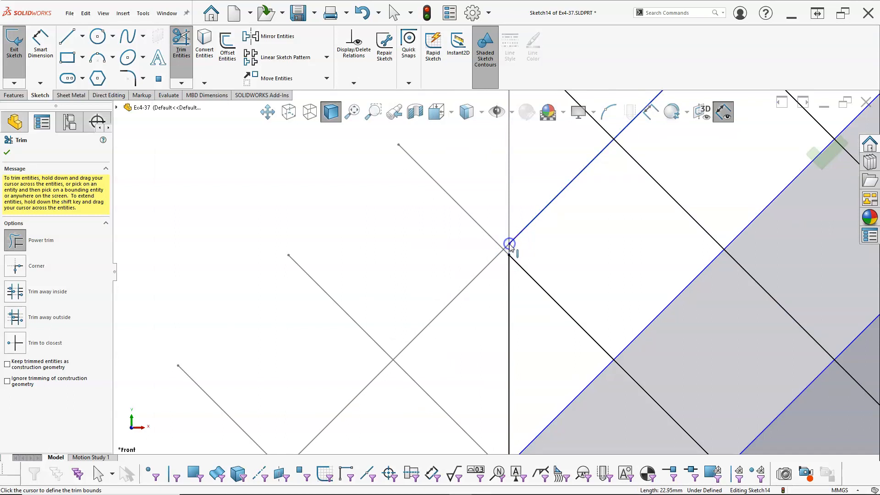
scroll(454, 254, "up", 4)
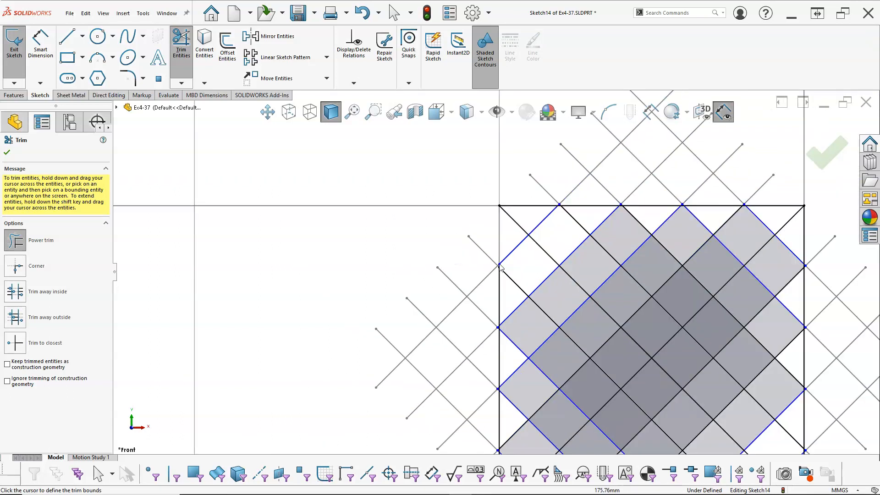
- Power trim the two diagonals at the second crossing from the top of the left edge, shortening the rising line slightly inside the square
scroll(501, 267, "down", 2)
scroll(442, 267, "up", 3)
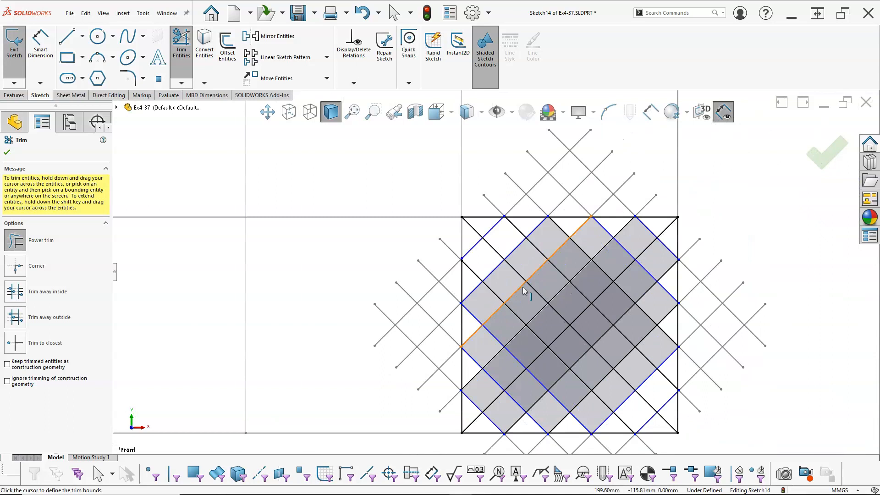
scroll(480, 296, "down", 5)
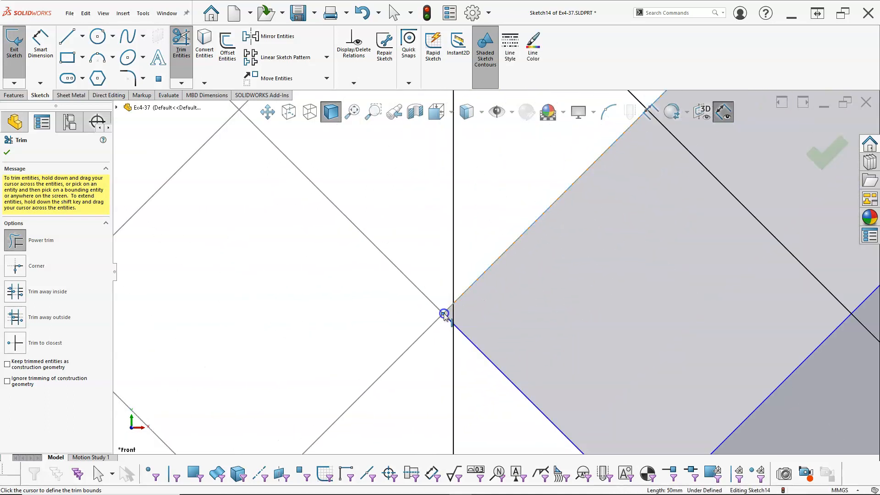
left_click(479, 275)
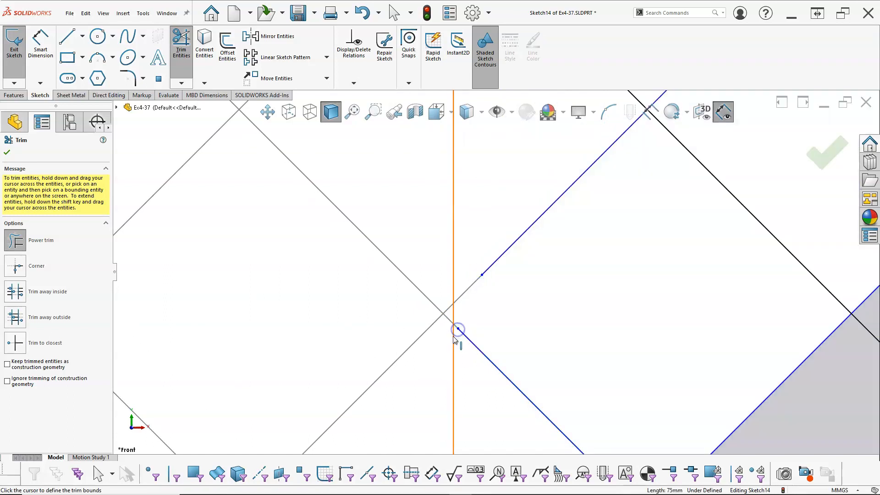
left_click(449, 319)
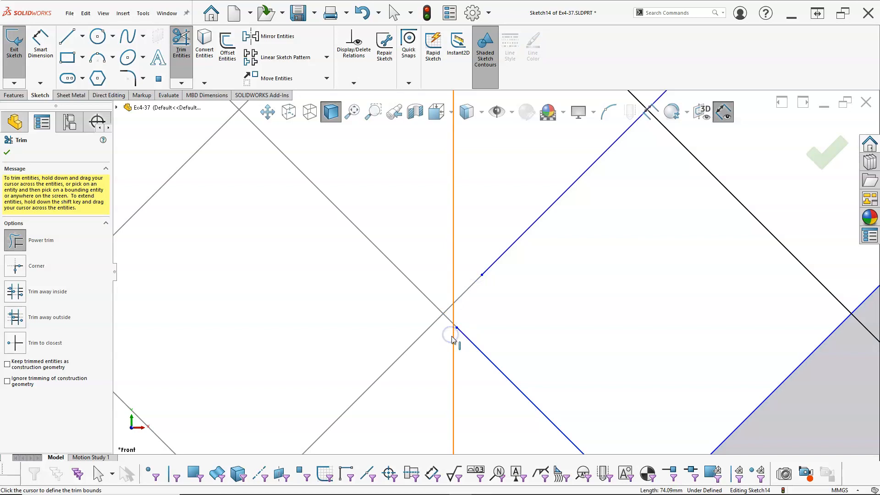
left_click(455, 329)
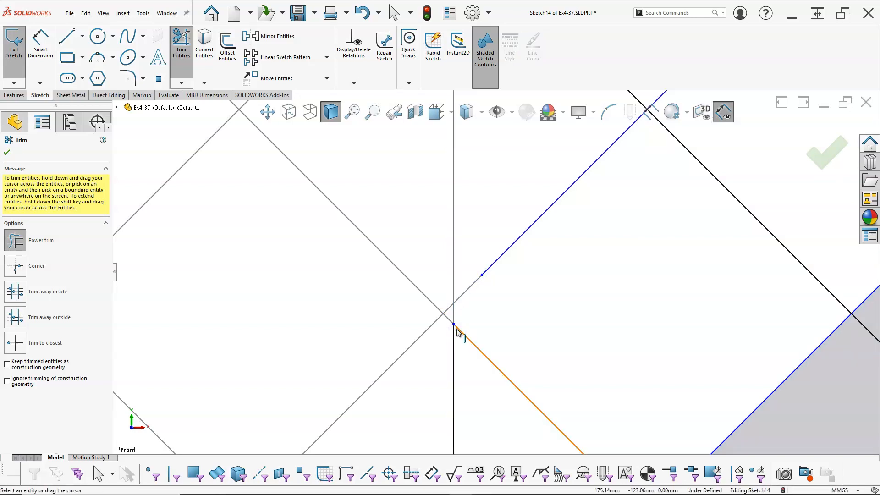
- Try to refine the falling diagonal's end on the left edge at the second crossing and leave the trim command
left_click(459, 329)
left_click(457, 328)
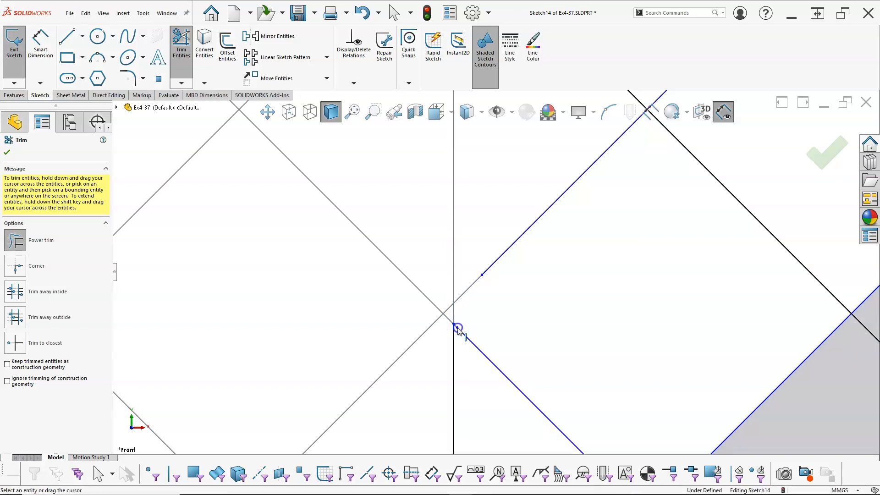
left_click(457, 329)
left_click(457, 329)
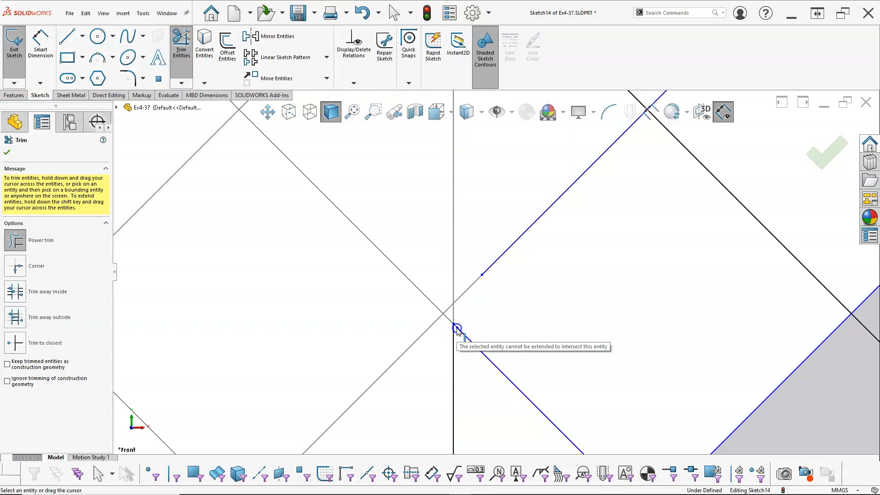
scroll(458, 328, "down", 5)
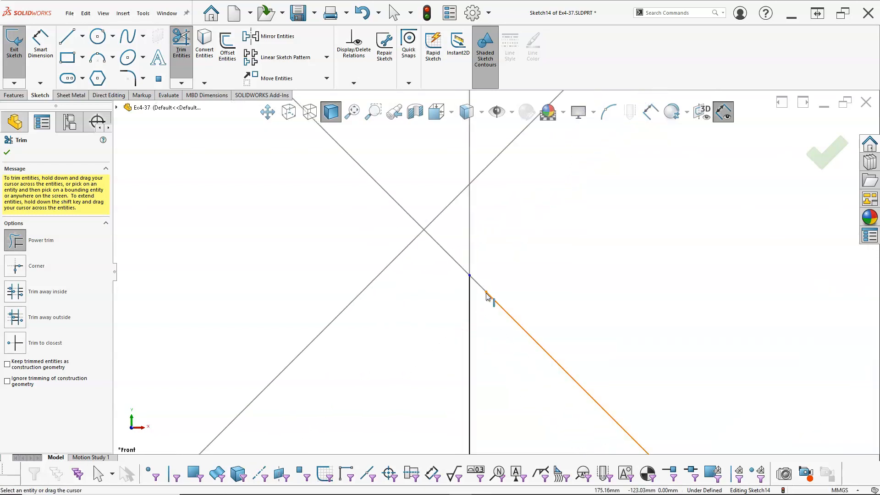
left_click(472, 278)
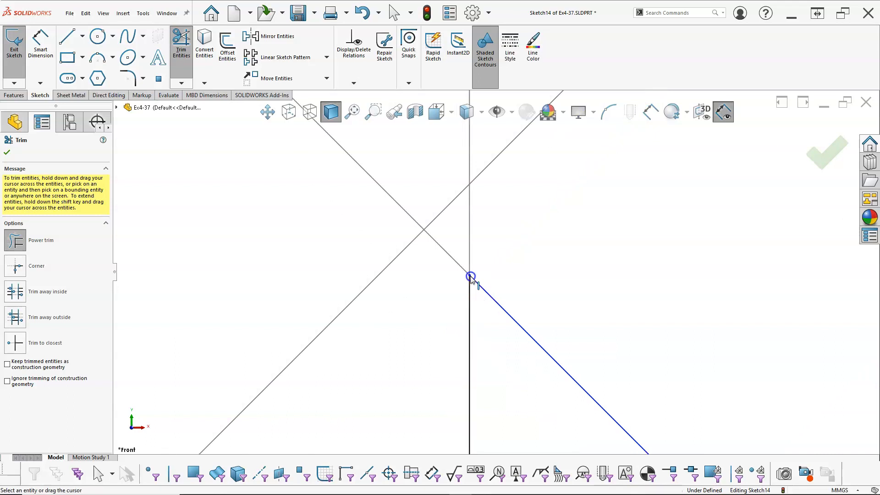
scroll(508, 258, "up", 5)
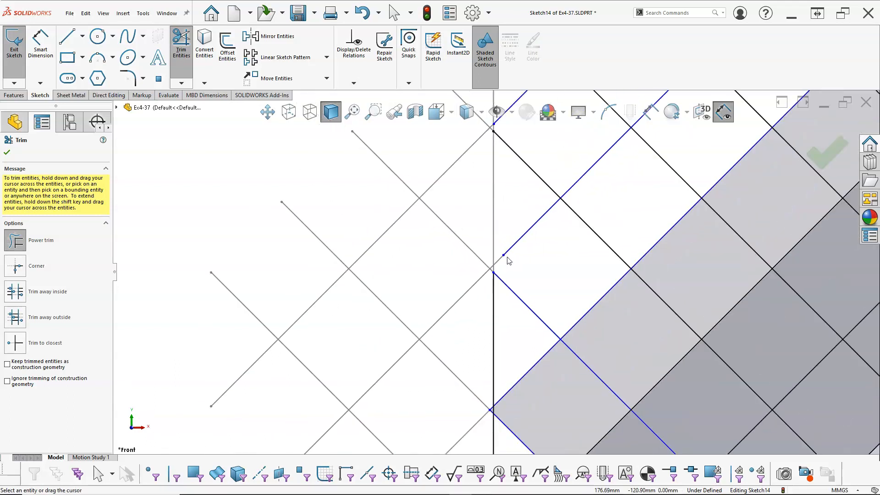
scroll(508, 257, "down", 5)
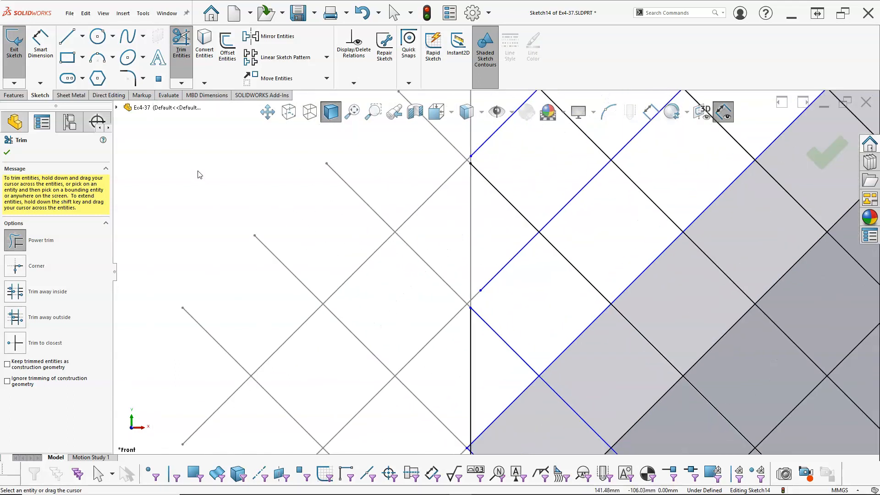
left_click(6, 148)
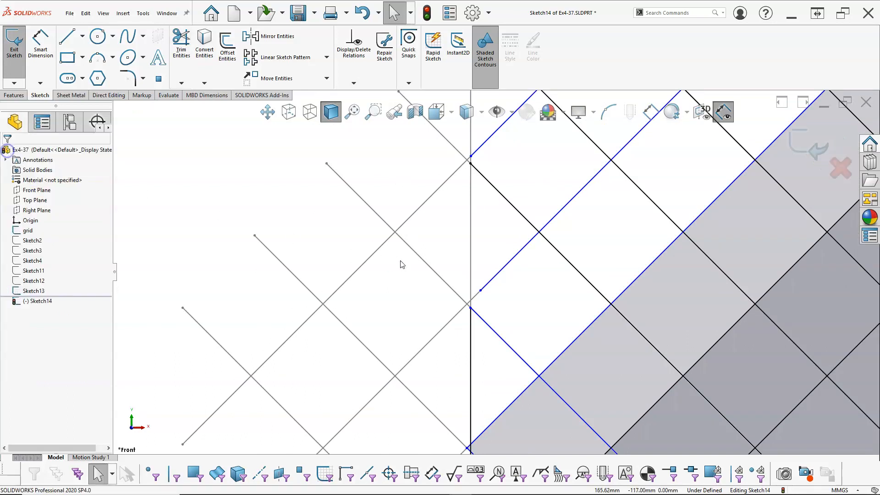
- Make the falling diagonal at the left edge's second crossing collinear with its source line in Sketch13
scroll(476, 305, "down", 2)
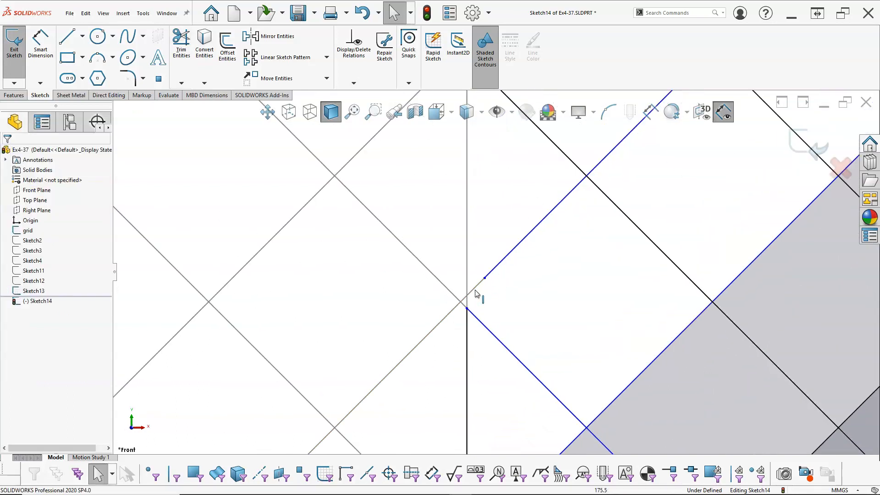
scroll(475, 308, "down", 3)
mouse_move(461, 310)
left_mouse_down()
mouse_move(467, 238)
mouse_move(460, 305)
mouse_move(489, 310)
mouse_move(489, 320)
mouse_move(471, 320)
left_mouse_up()
key("Escape")
left_click(480, 329)
left_click(477, 333, "ctrl")
left_click(514, 287)
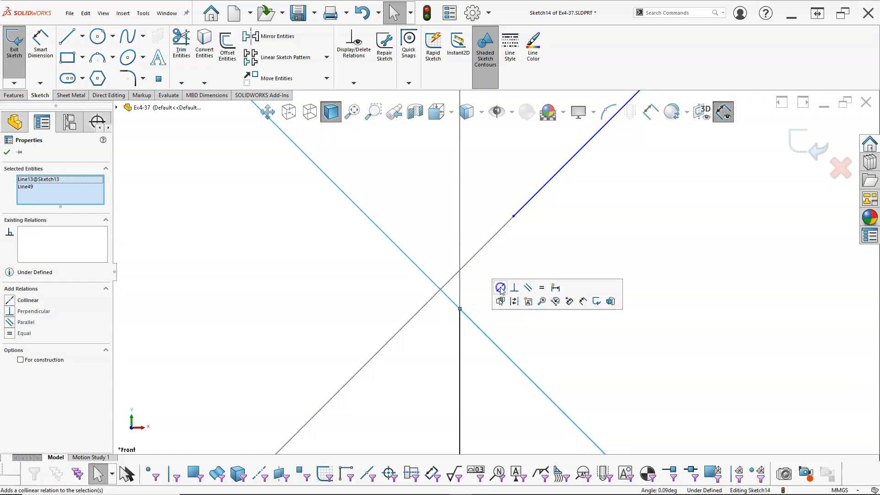
- Move the rising diagonal's lower endpoint onto the left edge at the second crossing and make the line collinear with its Sketch13 source
left_click_drag(514, 216, 462, 272)
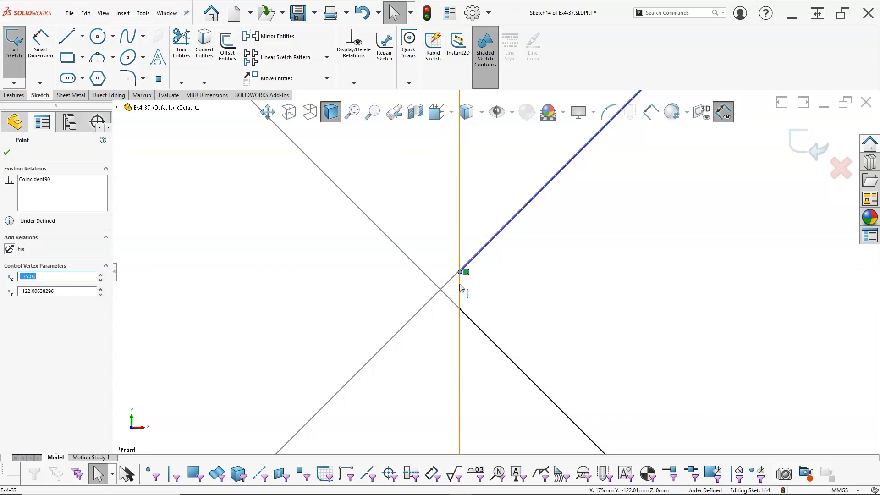
left_click(461, 288)
left_click(512, 299)
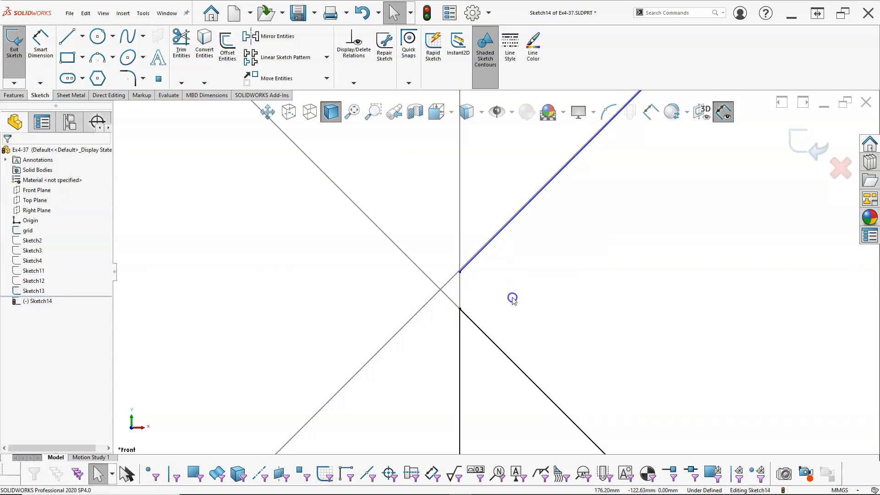
left_click(474, 258)
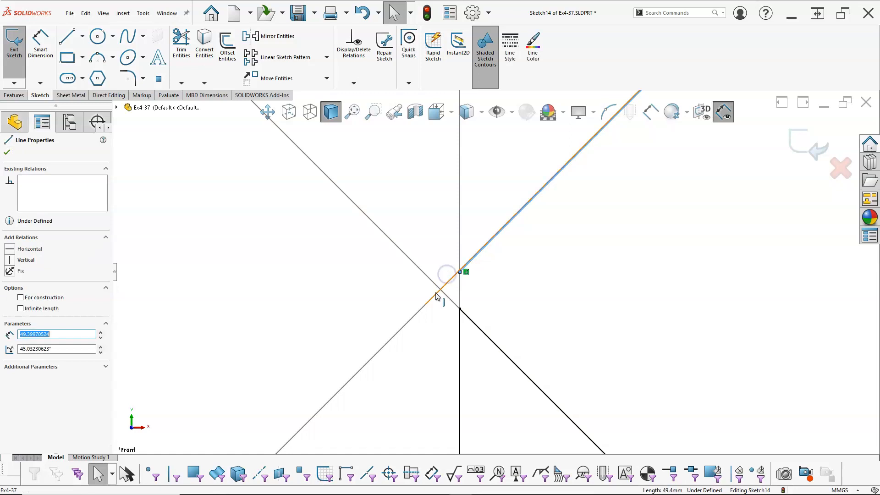
left_click(436, 296, "ctrl")
left_click(506, 302)
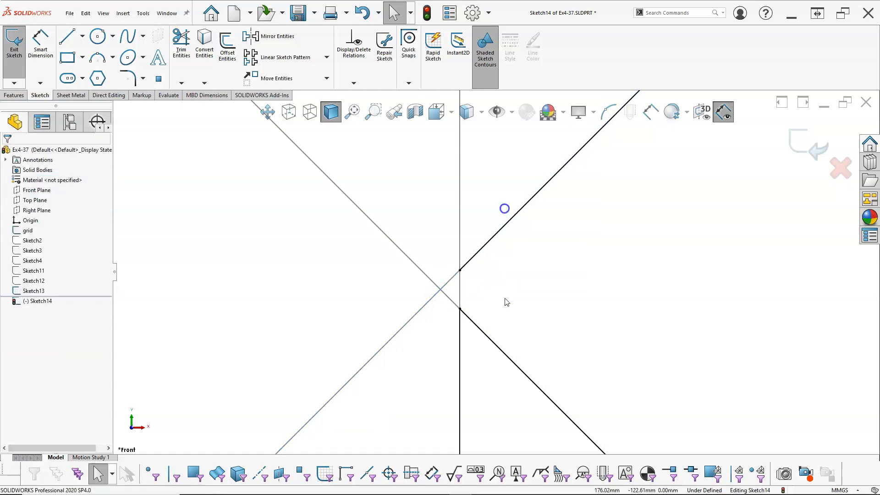
- Draw a vertical line about 35.36 mm long from the square's upper-left corner down the left edge to the falling diagonal at the second crossing
scroll(507, 302, "up", 10)
scroll(539, 237, "down", 1)
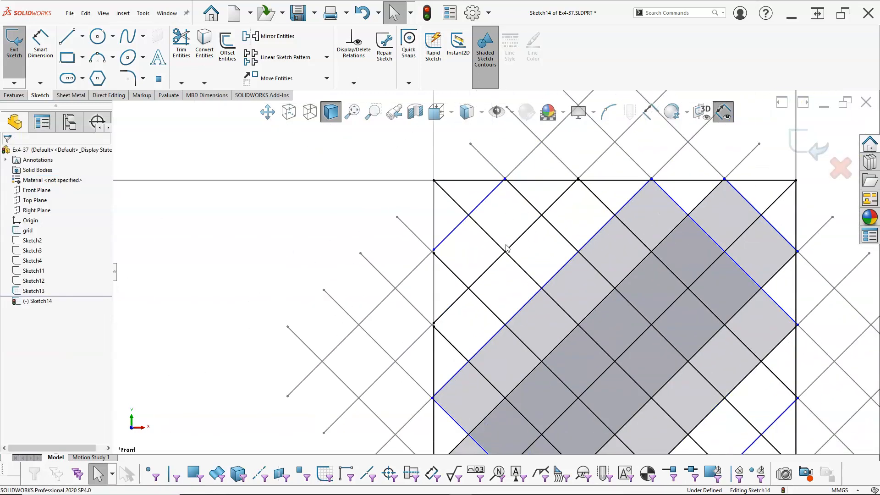
scroll(428, 250, "down", 3)
scroll(473, 277, "up", 3)
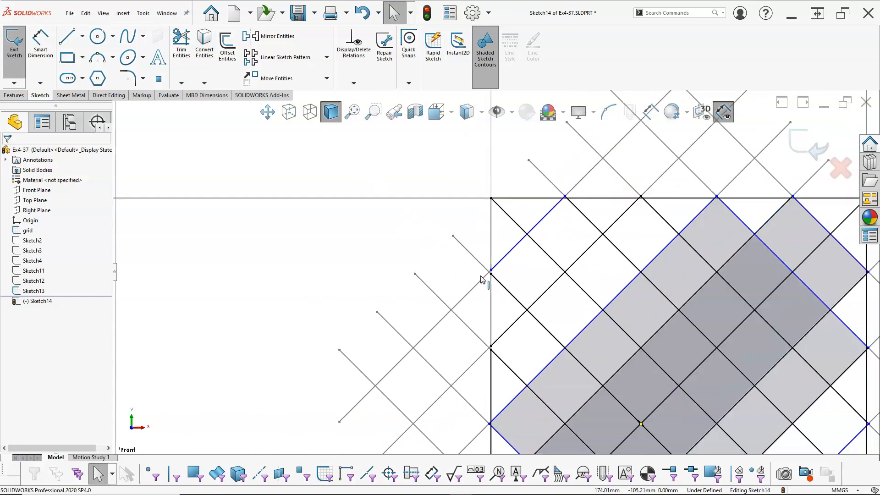
scroll(482, 278, "down", 1)
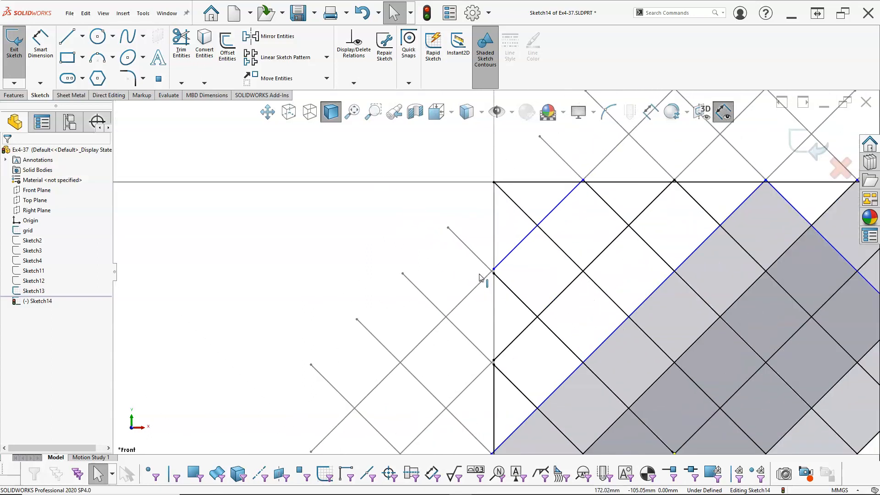
left_click(67, 36)
left_click_drag(495, 183, 494, 364)
right_click(415, 231)
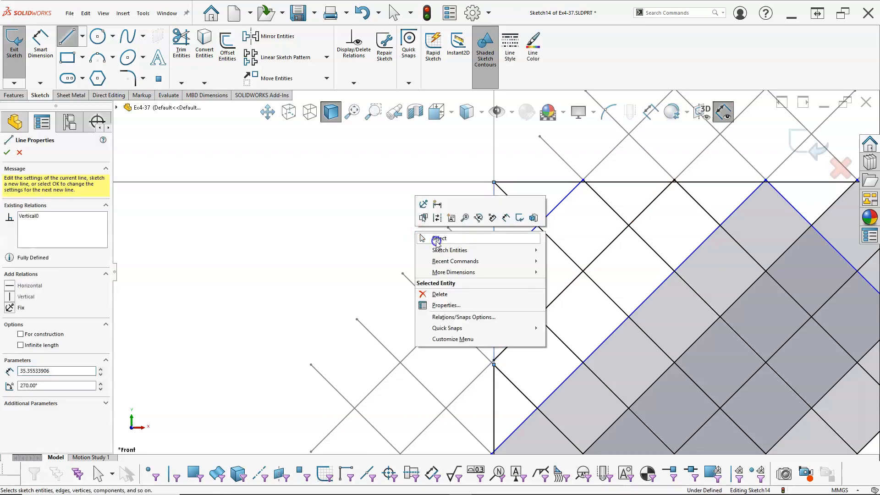
left_click(438, 239)
- Relate the lower endpoint of the short diagonal nearest the upper-left corner to the new vertical edge line
scroll(506, 272, "down", 5)
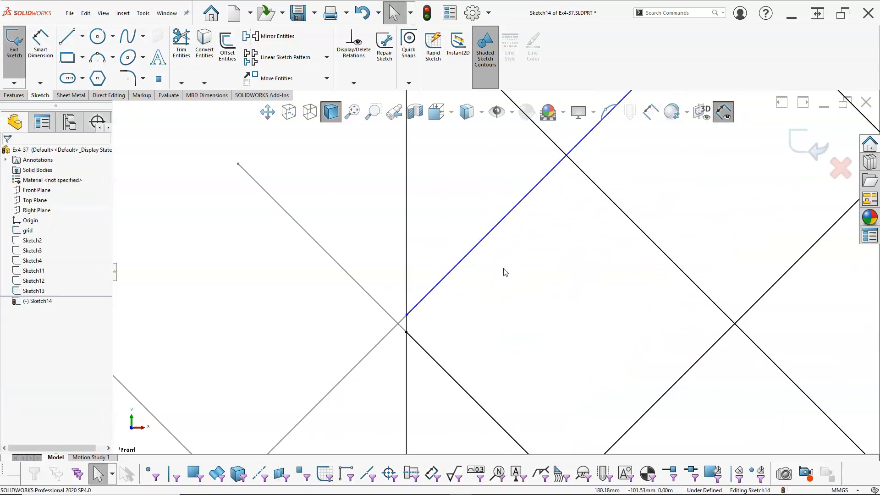
left_click(408, 299)
left_click(407, 295, "ctrl")
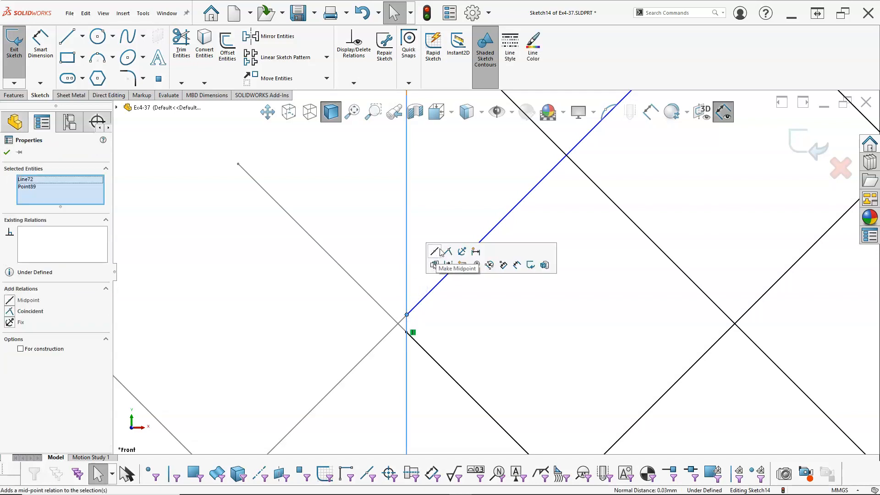
left_click(528, 301)
- Trim to closest the two diagonal ends that overhang the square's top edge at its leftmost crossing
scroll(599, 222, "up", 3)
scroll(498, 151, "down", 6)
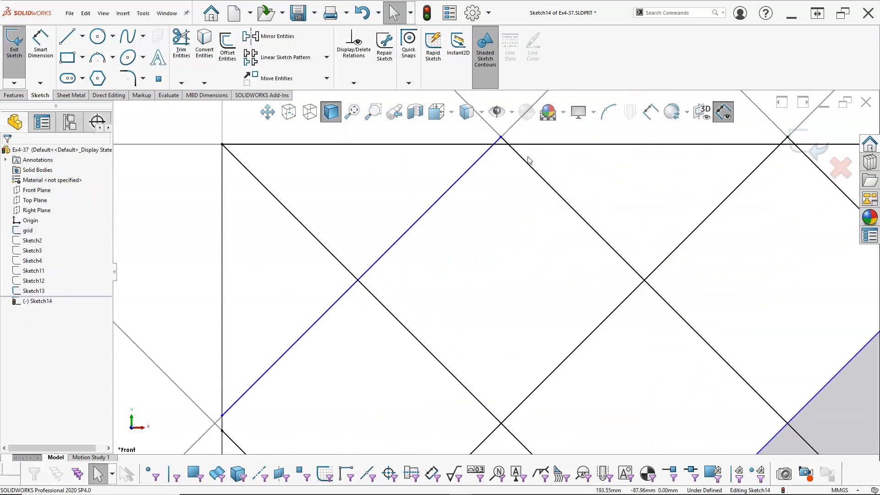
left_click_drag(475, 187, 459, 202)
left_click(477, 262)
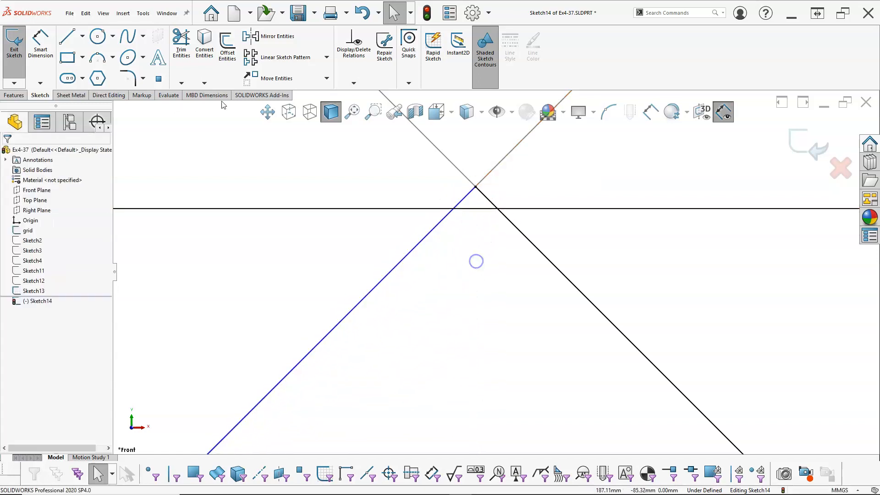
left_click(181, 44)
left_click(37, 344)
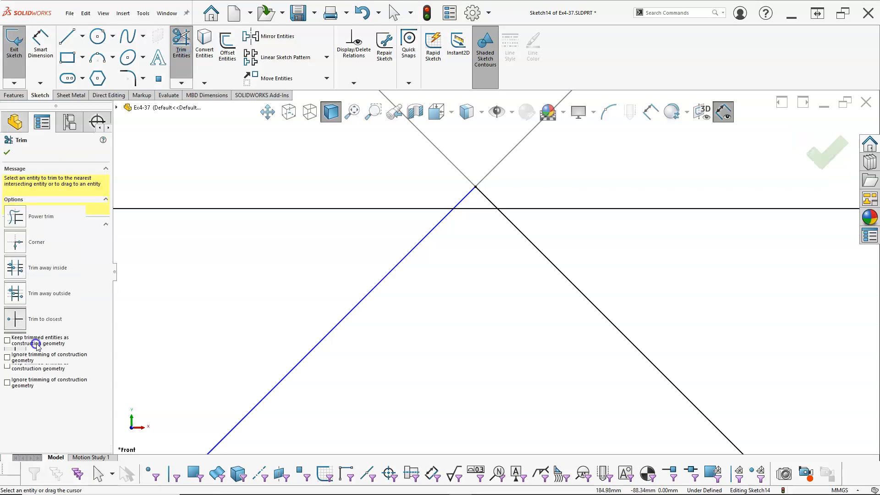
left_click(465, 197)
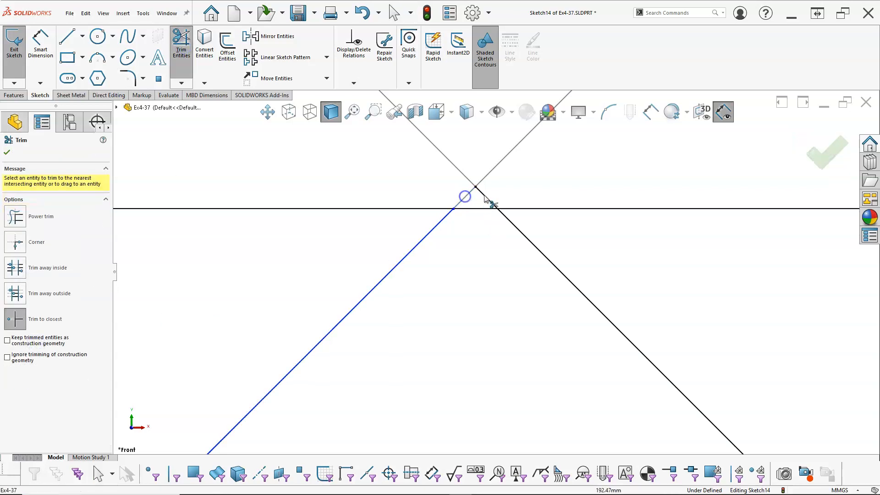
left_click(488, 200)
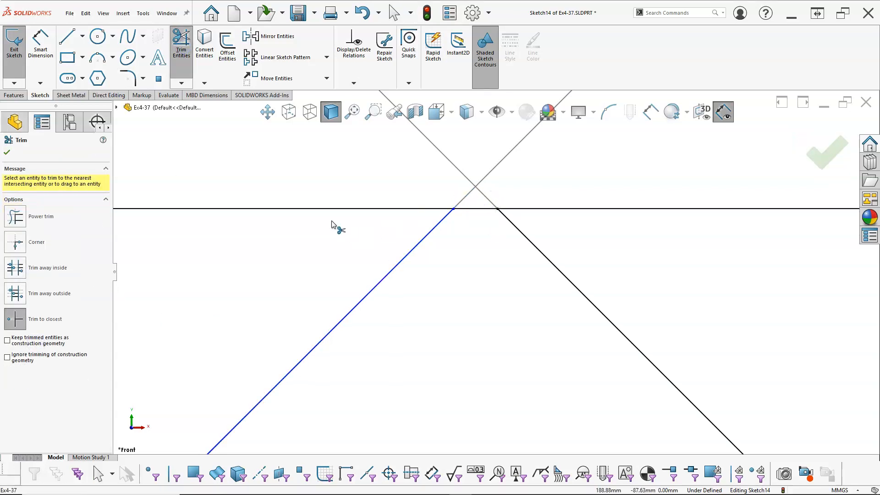
- Make the rising diagonal trimmed at the top edge's leftmost crossing collinear with its Sketch13 source line
left_click(7, 152)
mouse_move(453, 209)
left_mouse_down()
mouse_move(462, 210)
mouse_move(453, 210)
left_mouse_up()
left_click(451, 212)
left_click(463, 198, "ctrl")
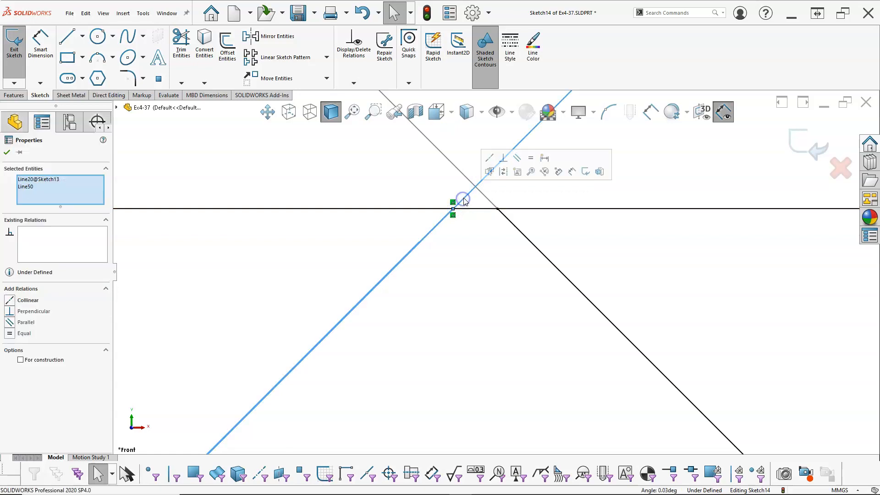
left_click(490, 157)
left_click(474, 292)
scroll(474, 292, "up", 5)
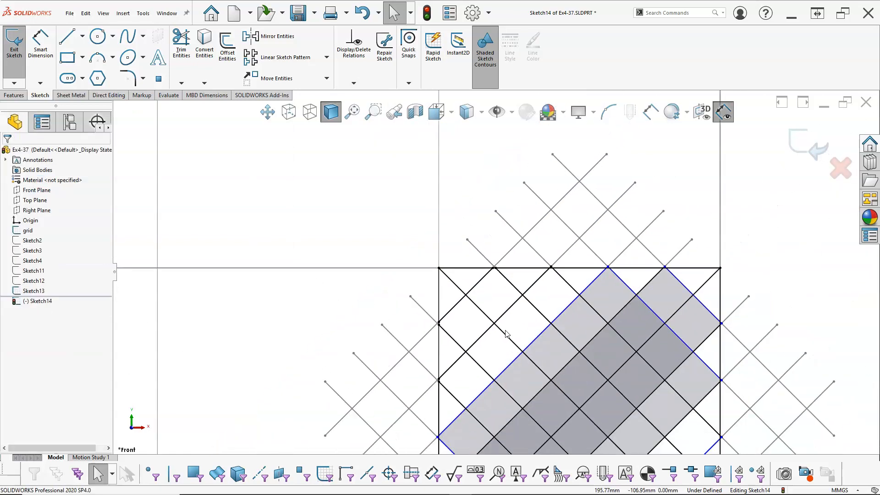
- Trim the two falling-diagonal segments between the second and third rising diagonals from the upper-left corner, and hide Sketch13
scroll(530, 358, "down", 2)
scroll(528, 355, "up", 4)
scroll(545, 369, "down", 2)
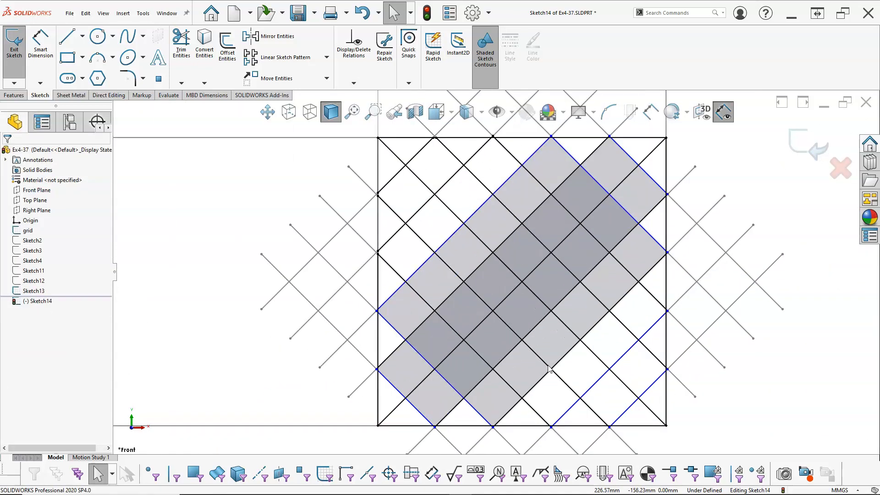
scroll(546, 239, "down", 2)
scroll(541, 241, "up", 2)
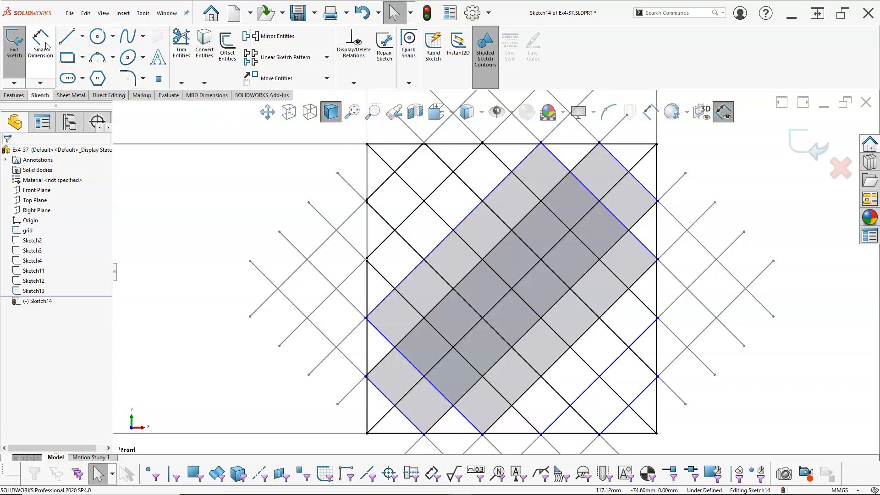
left_click(469, 192)
left_click(443, 220)
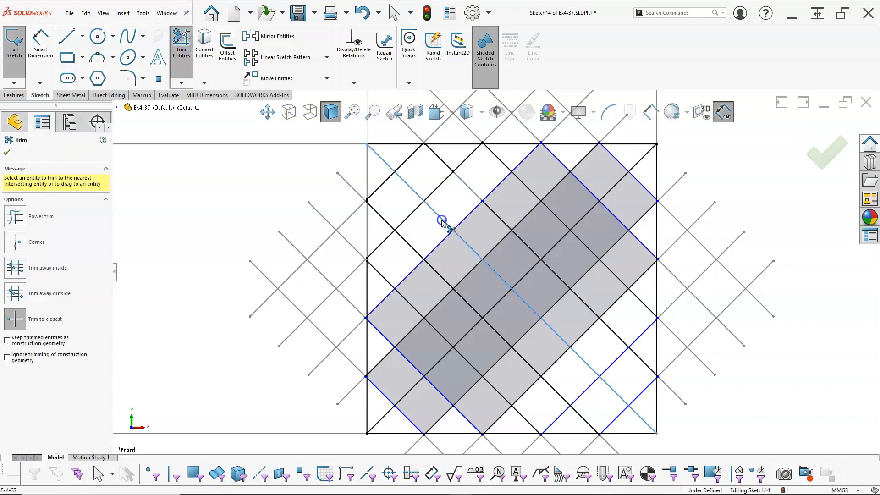
left_click(7, 153)
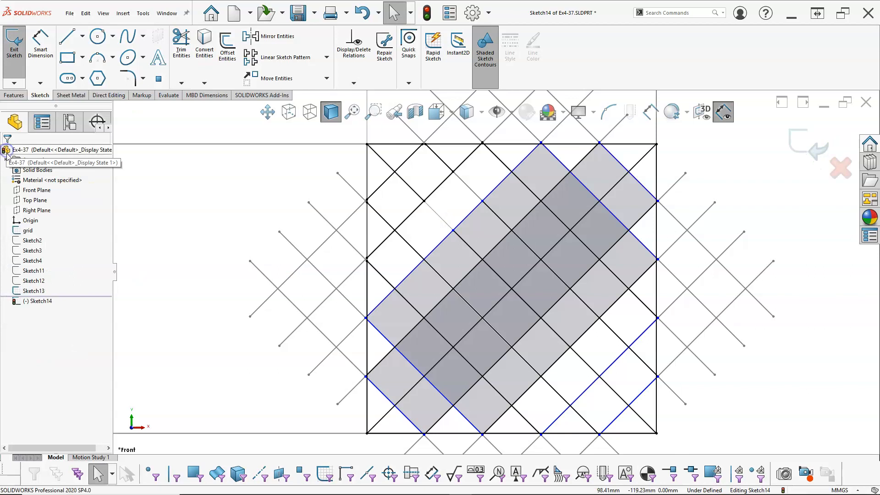
right_click(39, 290)
left_click(46, 279)
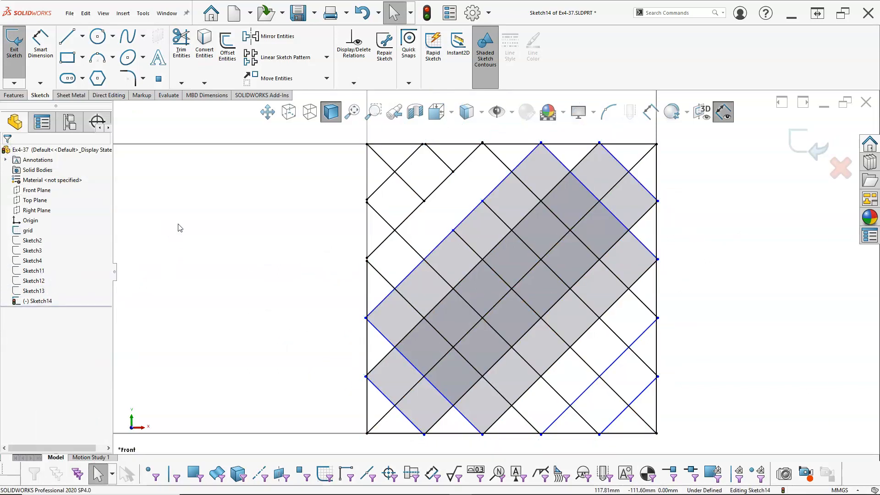
- Trim four falling-diagonal segments in the lower-left half: two between the fourth and fifth rising diagonals, two between the sixth and seventh
left_click(182, 50)
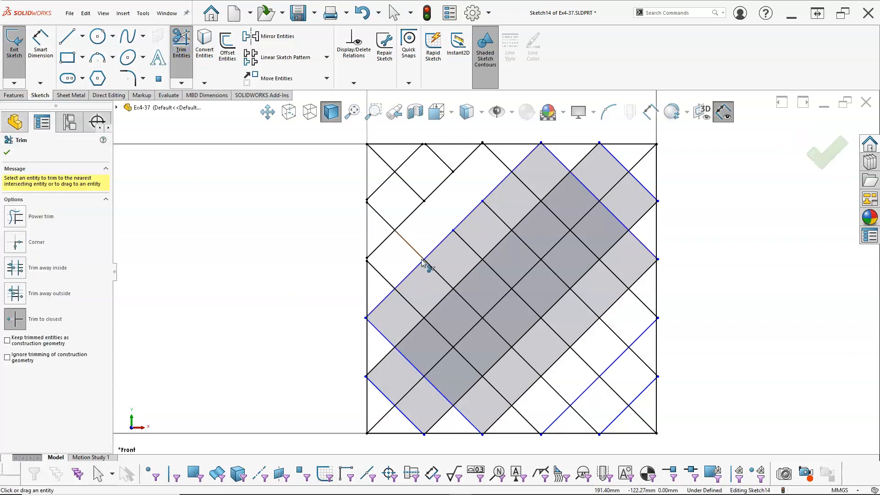
left_click(436, 337)
left_click(475, 309)
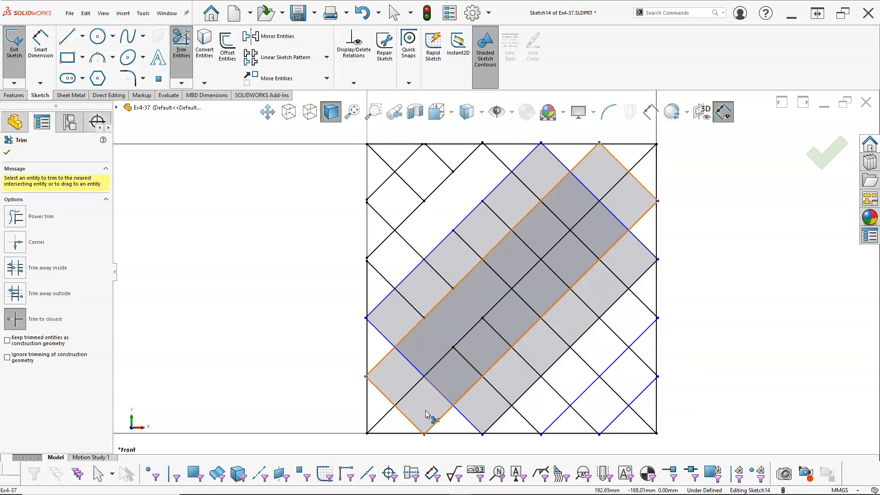
left_click(469, 420)
left_click(494, 390)
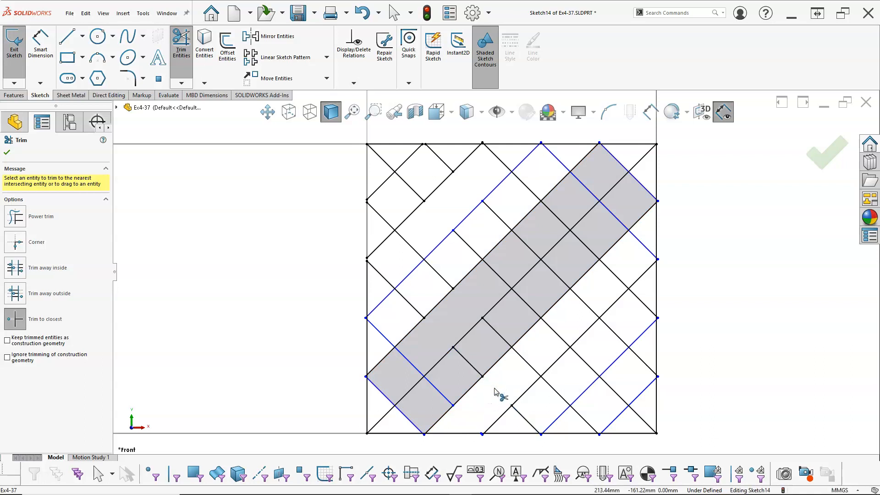
- Trim two rising-diagonal segments near the left edge and four falling-diagonal segments in the square's upper-right half to continue the weave
left_click(413, 277)
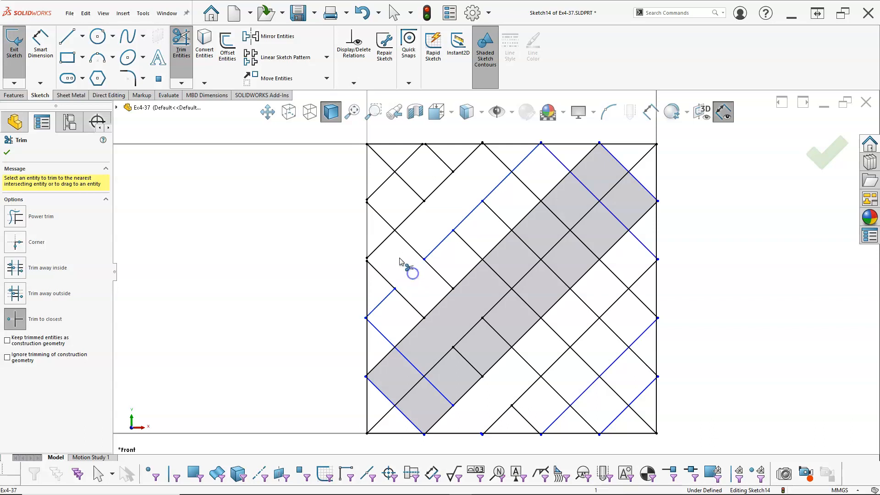
left_click(385, 244)
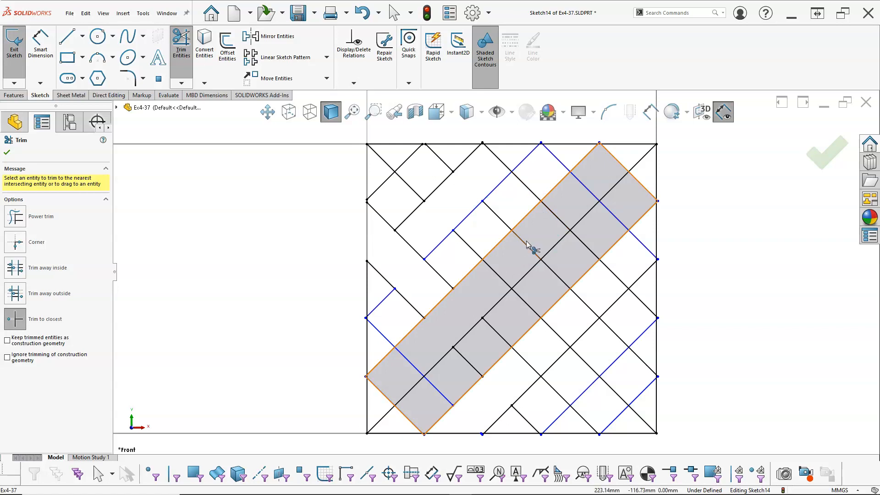
left_click(556, 217)
left_click(587, 189)
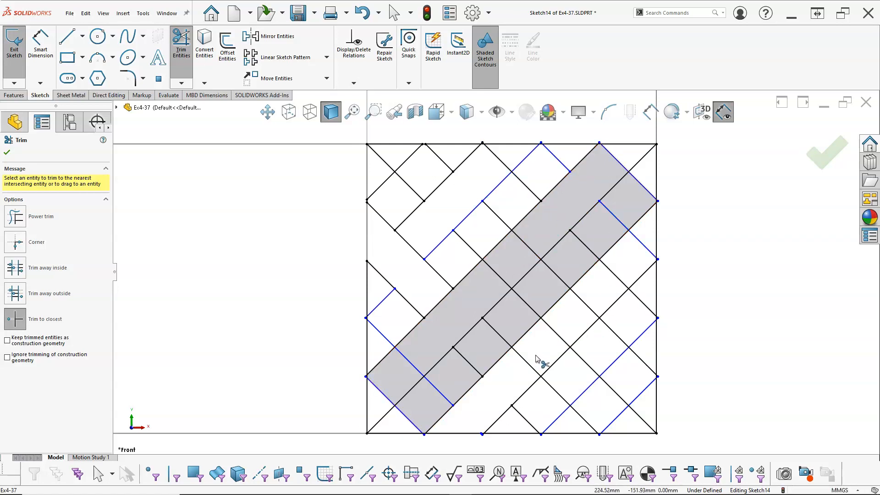
left_click(585, 304)
left_click(614, 273)
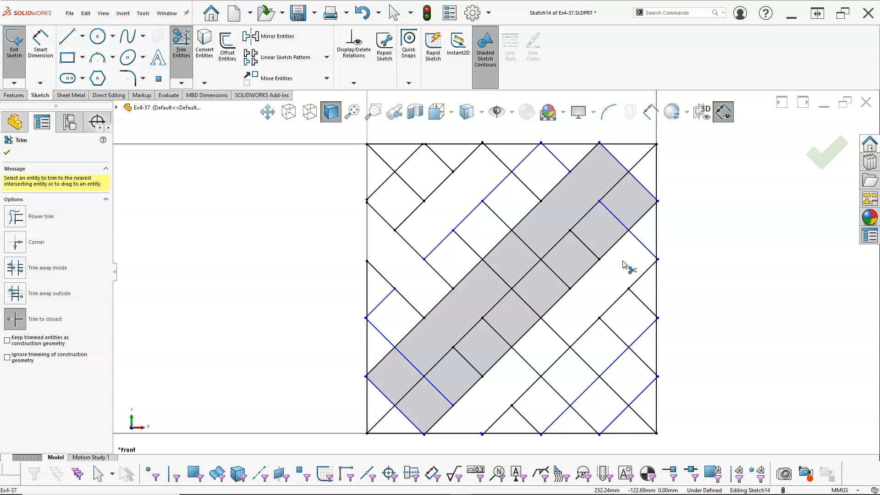
- Trim the middle segments of the rising diagonals around the square's centre, plus the segment of one that ends on the right edge
left_click(540, 379)
left_click(526, 274)
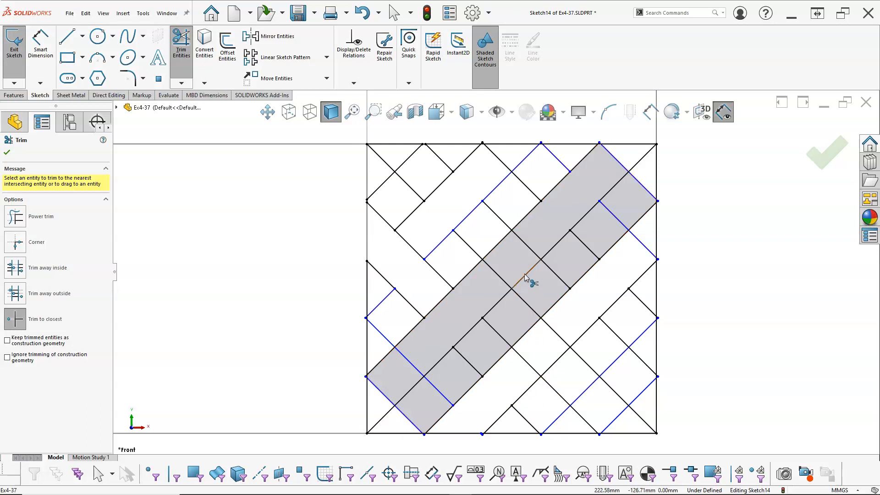
left_click(500, 250)
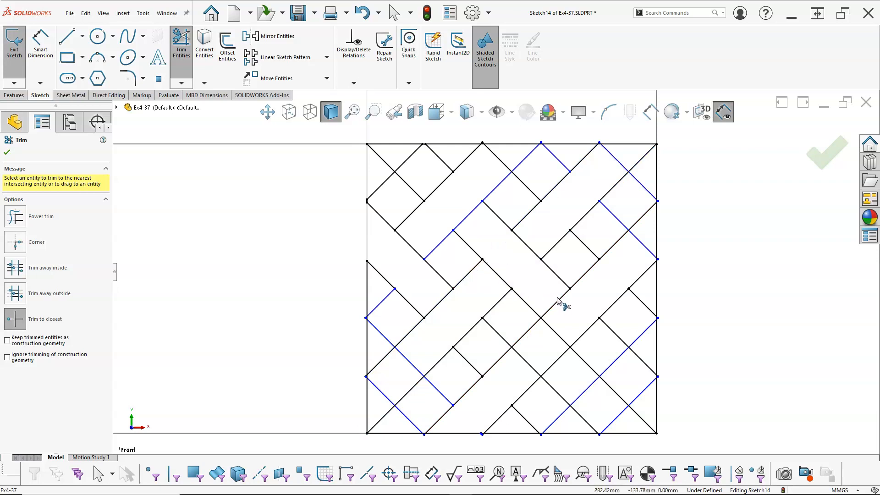
left_click(557, 301)
left_click(638, 222)
left_click(526, 335)
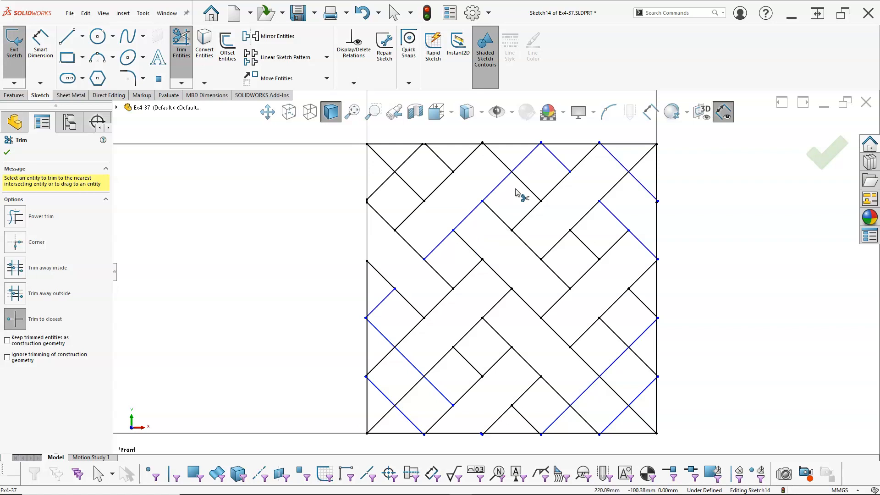
- Trim the rising-diagonal segment reaching the top edge's third crossing, including its leftover stub above the edge
left_click(524, 161)
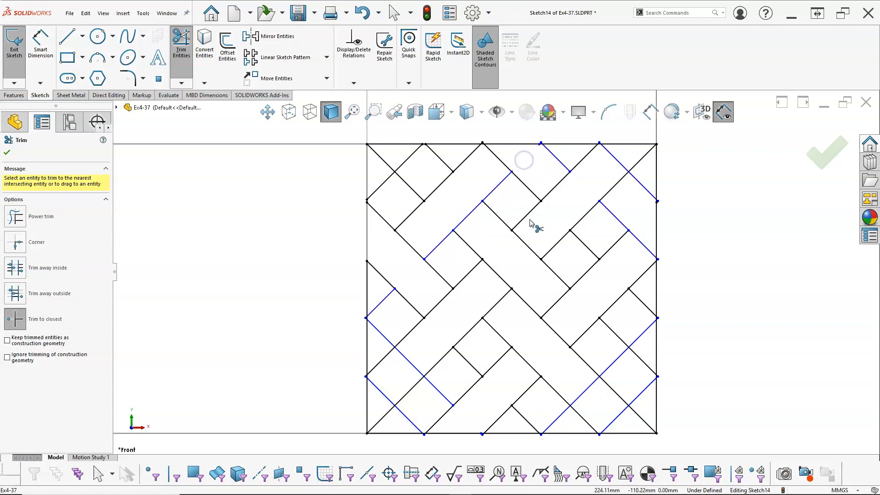
scroll(531, 153, "down", 8)
scroll(551, 218, "down", 2)
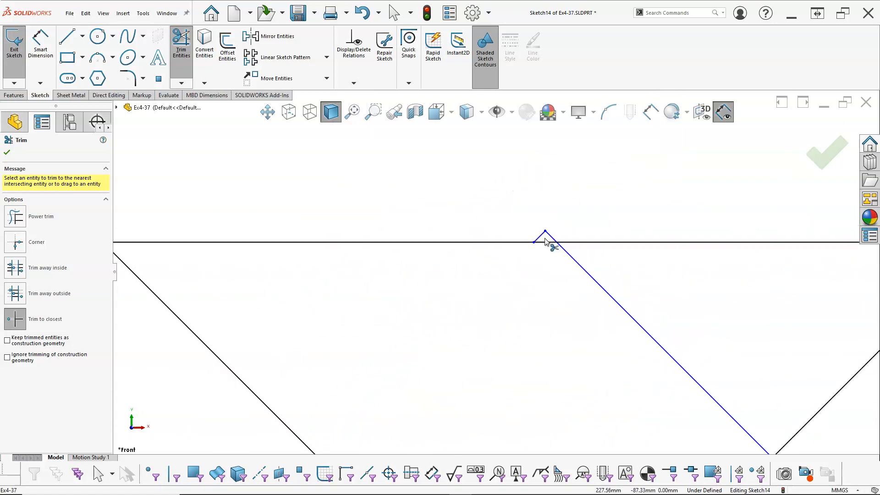
left_click(541, 239)
scroll(547, 298, "up", 3)
scroll(544, 300, "up", 6)
scroll(520, 370, "down", 2)
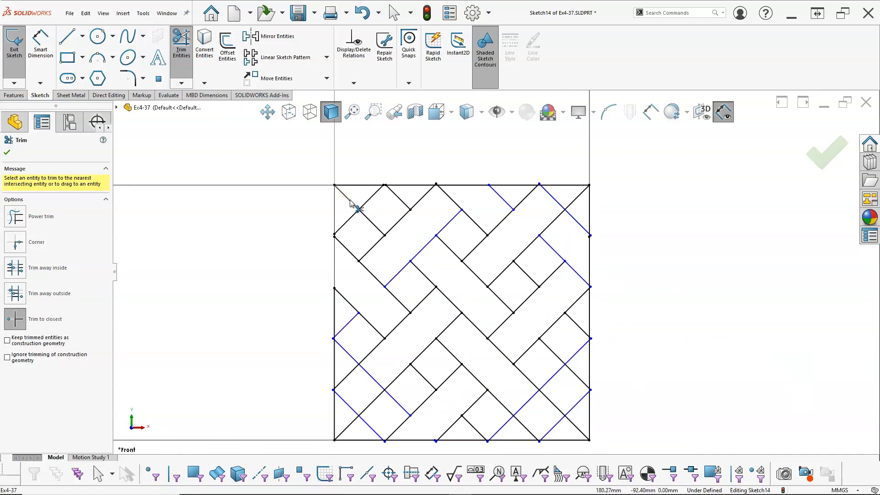
- Try trimming the short rising segment that meets the left edge near the square's upper-left corner
left_click(350, 219)
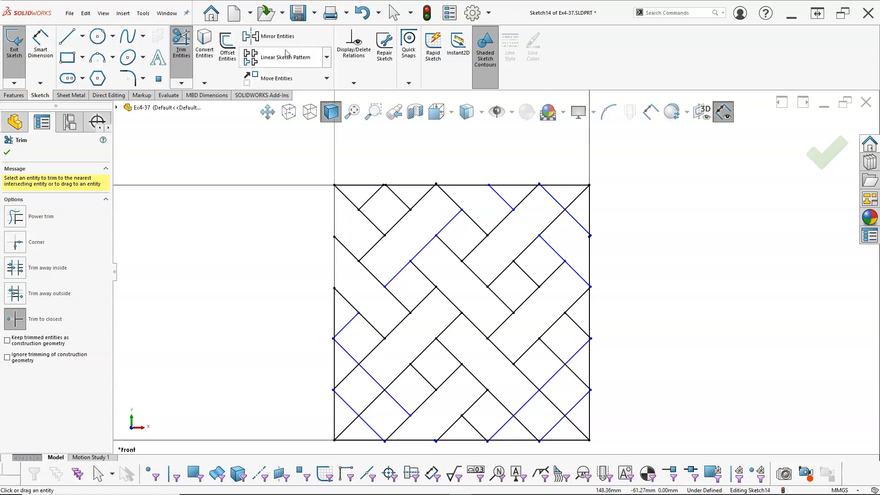
left_click(394, 13)
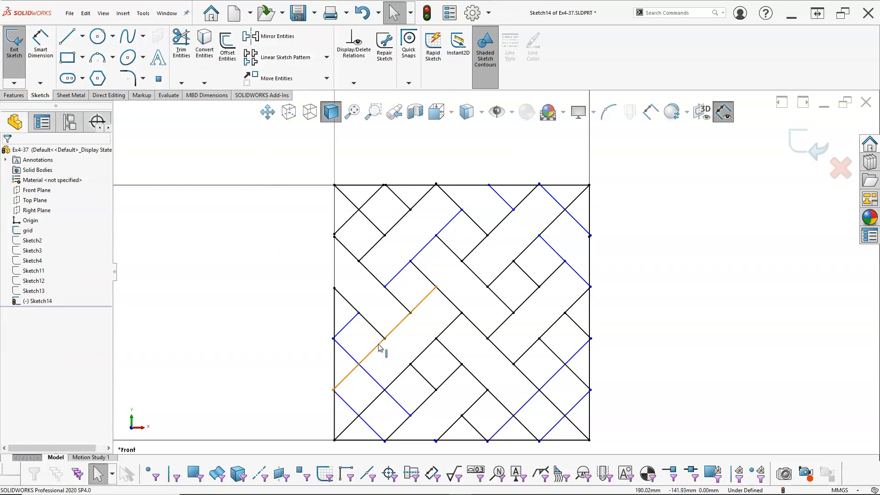
scroll(379, 350, "up", 2)
scroll(455, 355, "down", 2)
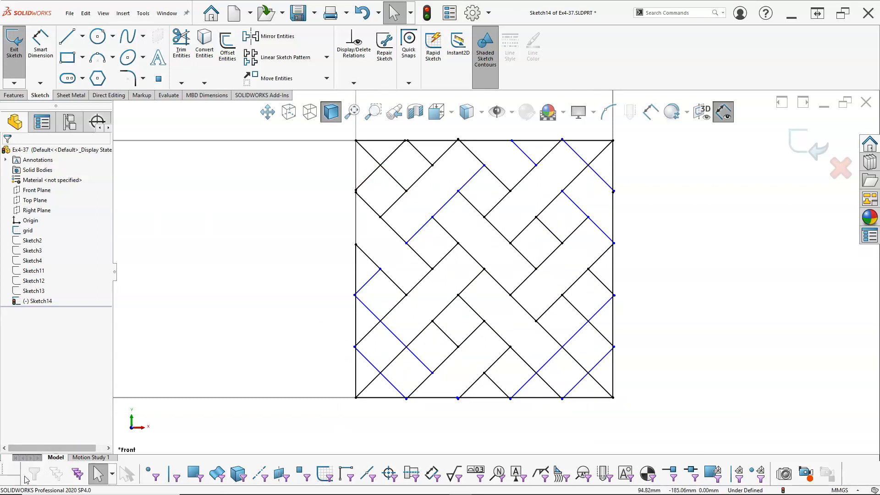
- Redraw three missing segments: two 12.5 mm rising lines at 45° just below and right of centre, and one falling line at 315° near the right edge
left_click(67, 36)
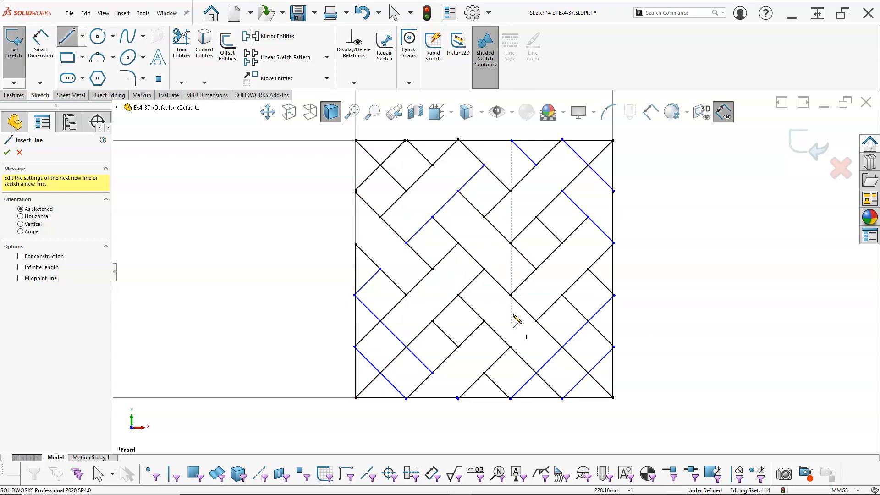
left_click(510, 347)
left_click(536, 321)
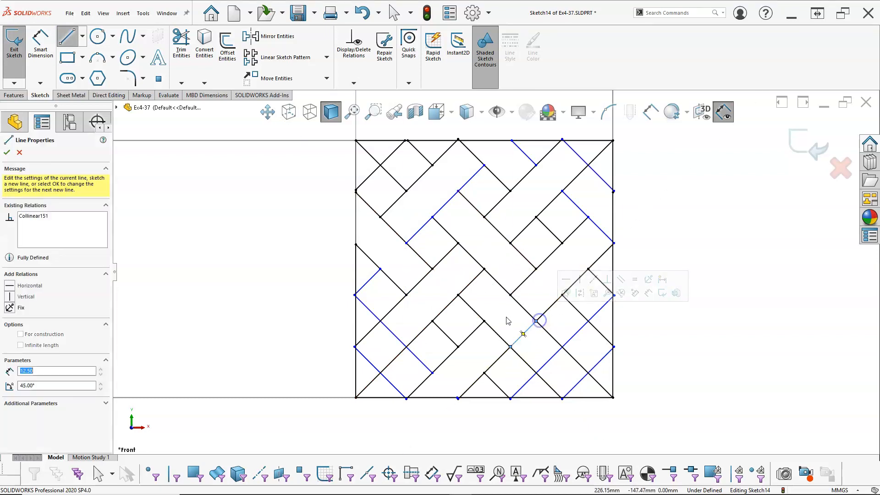
right_click(511, 296)
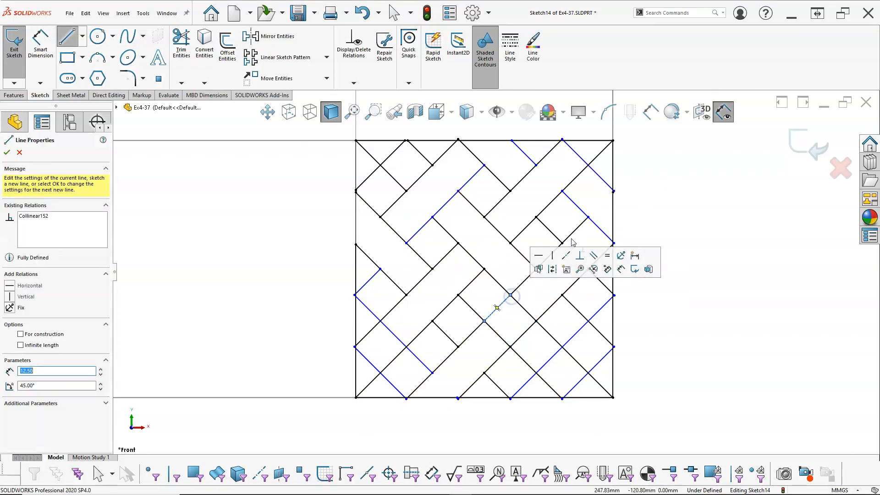
left_click(563, 243)
left_click(589, 270)
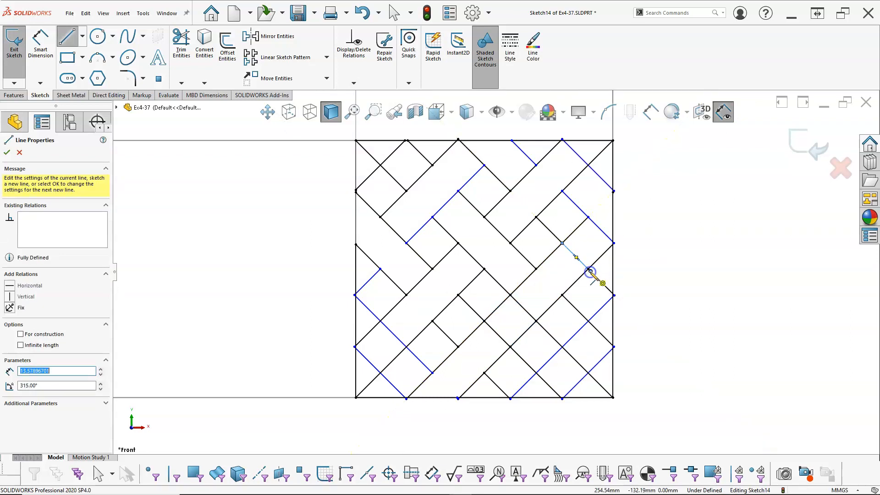
right_click(660, 275)
left_click(691, 276)
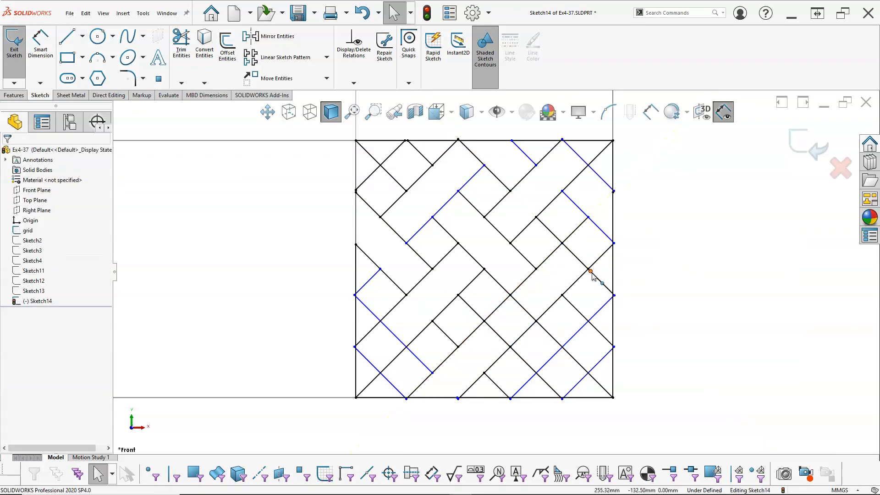
left_click(590, 270)
key("Escape")
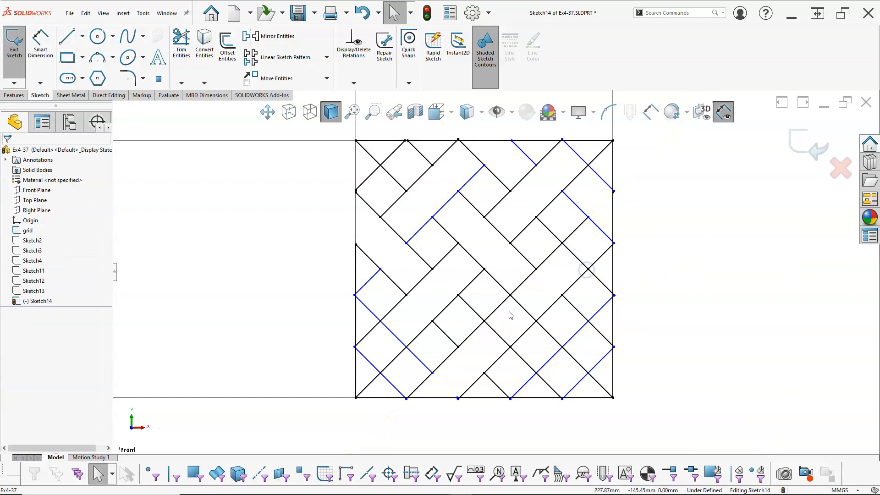
- Try trimming the main falling diagonal's segment just above and left of the square's centre
left_click(525, 309)
left_click(191, 40)
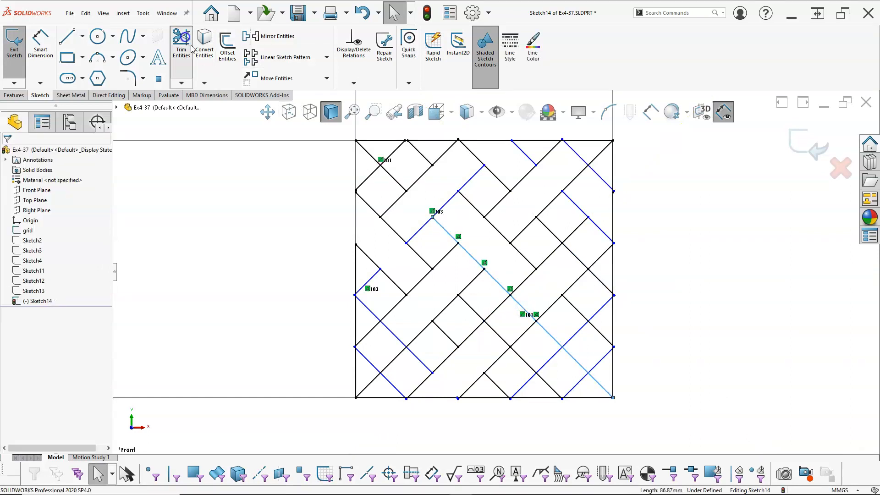
left_click(504, 289)
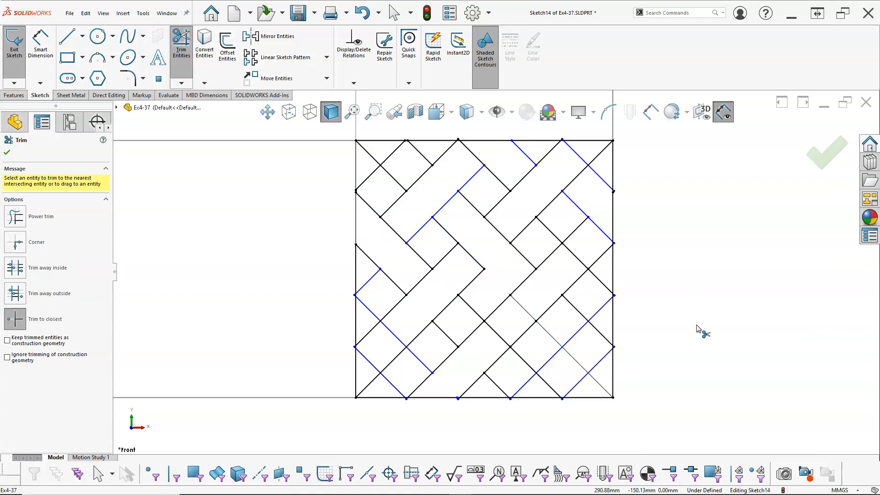
key("Escape")
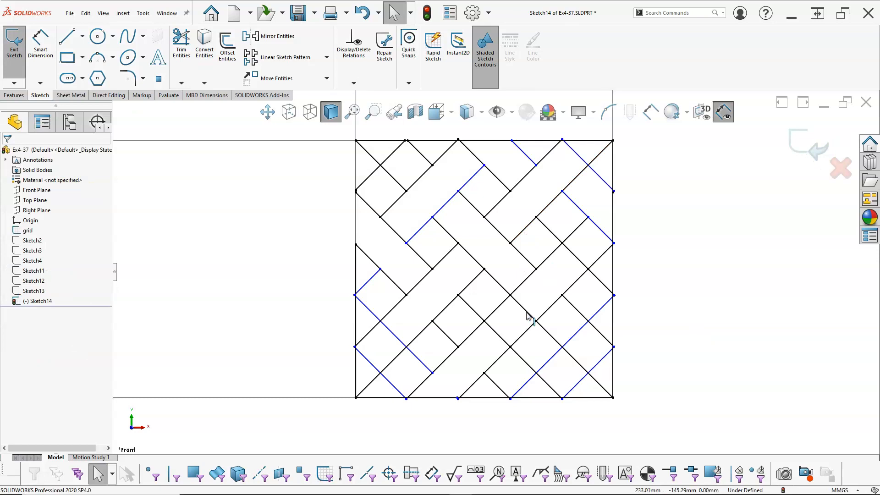
- Trim the main falling diagonal's segment just below and right of centre and the short rising segment meeting the top edge's leftmost crossing
left_click(182, 44)
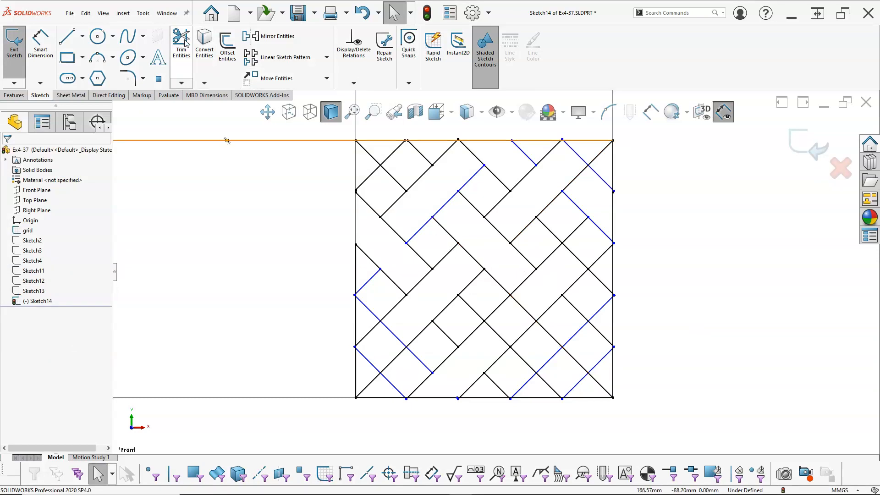
left_click(526, 310)
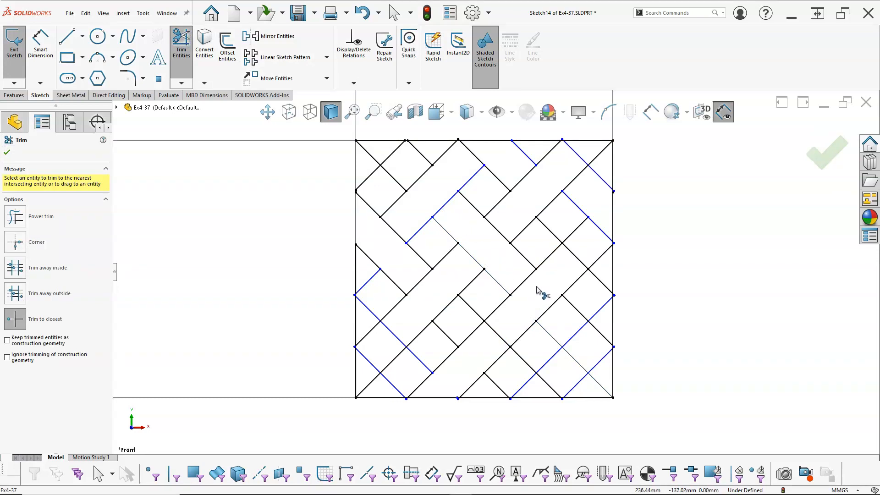
left_click(390, 156)
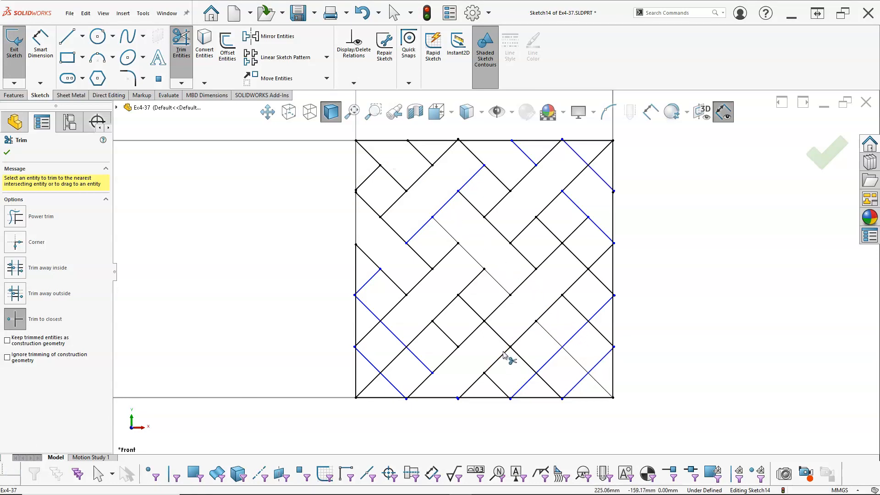
- Trim one rising and one falling segment near the lower-right corner, and draw a 12.5 mm falling line at 315° below centre
left_click(574, 335)
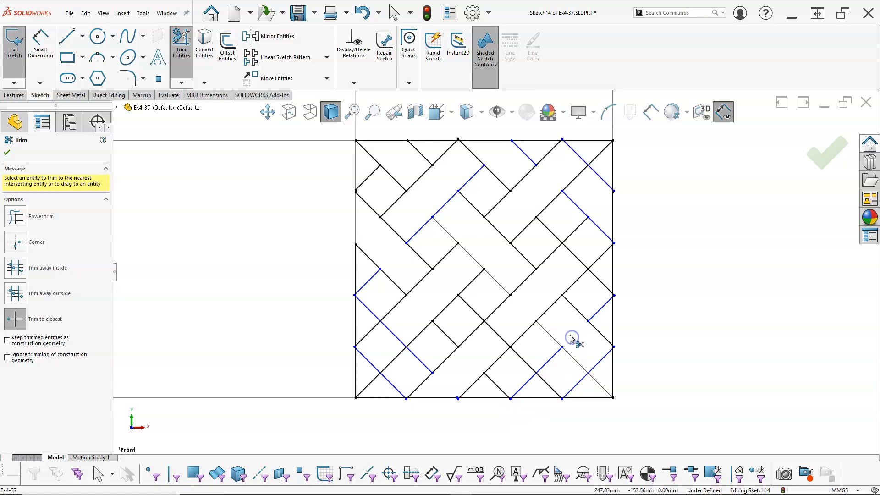
left_click(545, 383)
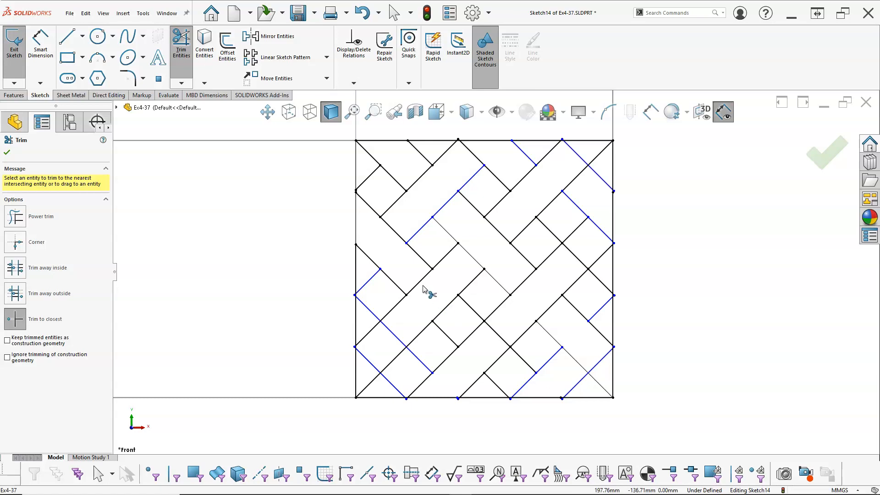
key("l")
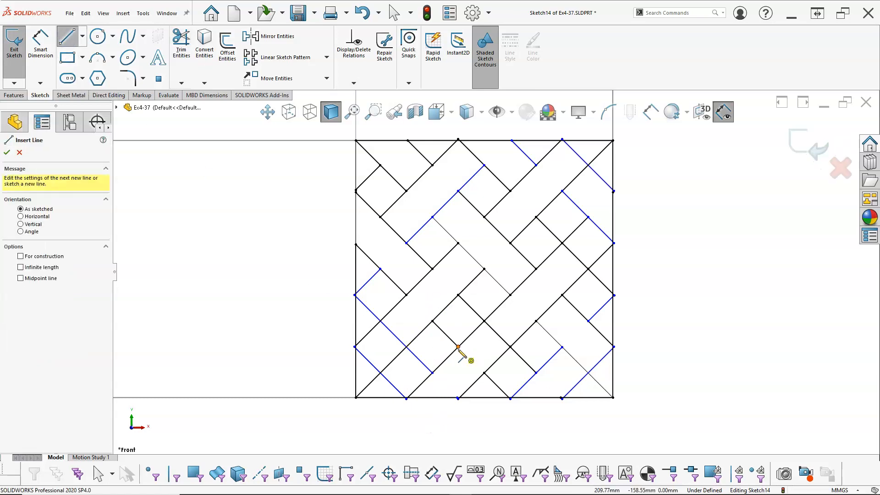
left_click_drag(458, 347, 484, 372)
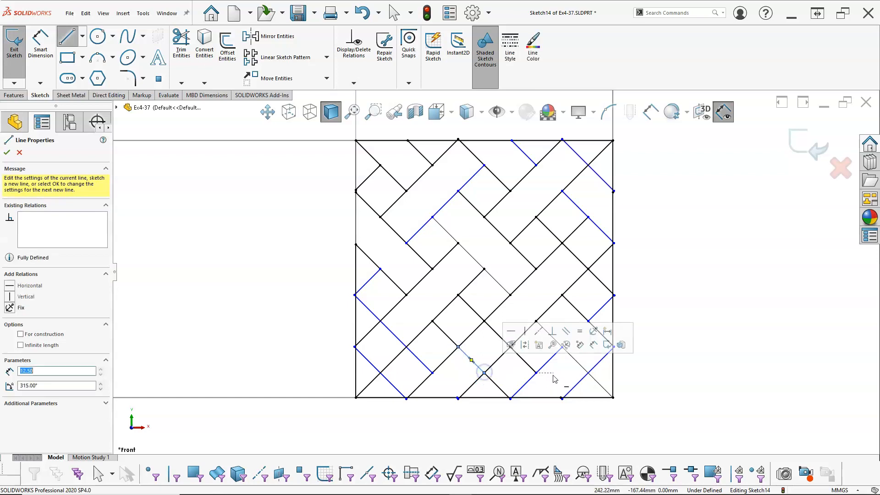
right_click(322, 266)
left_click(343, 265)
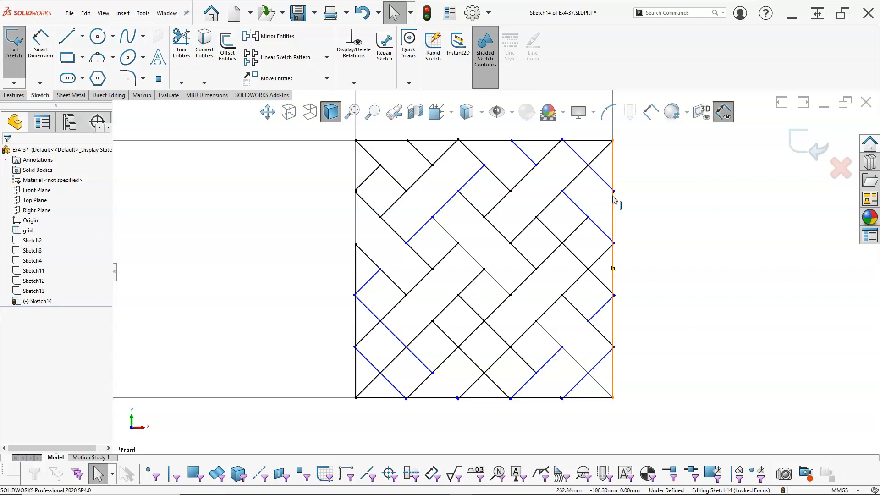
- Exit the sketch and reopen Sketch14 for editing
left_click(807, 142)
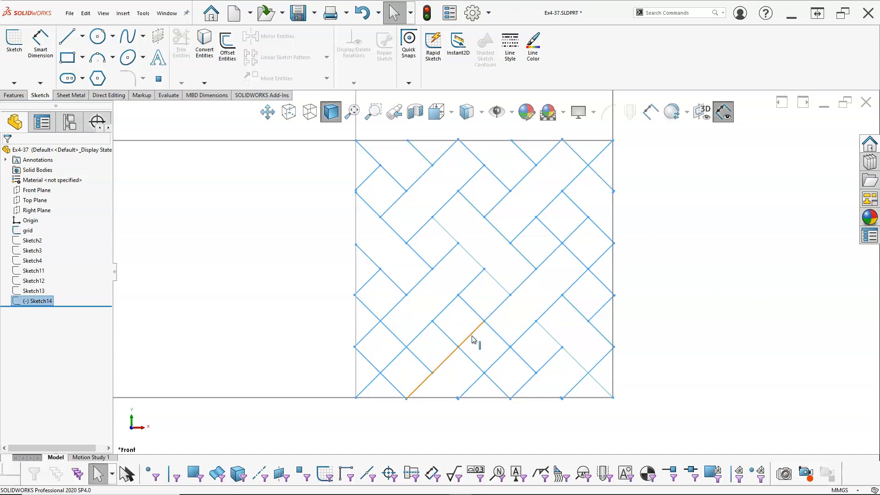
right_click(35, 301)
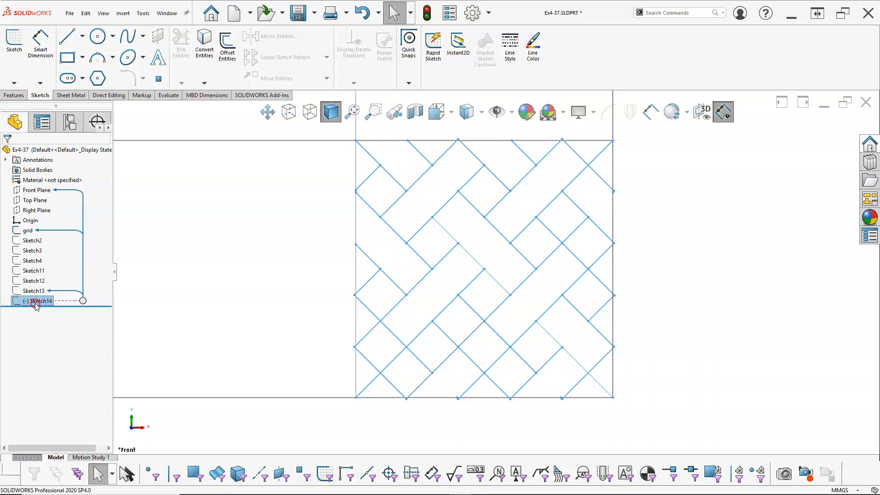
left_click(43, 254)
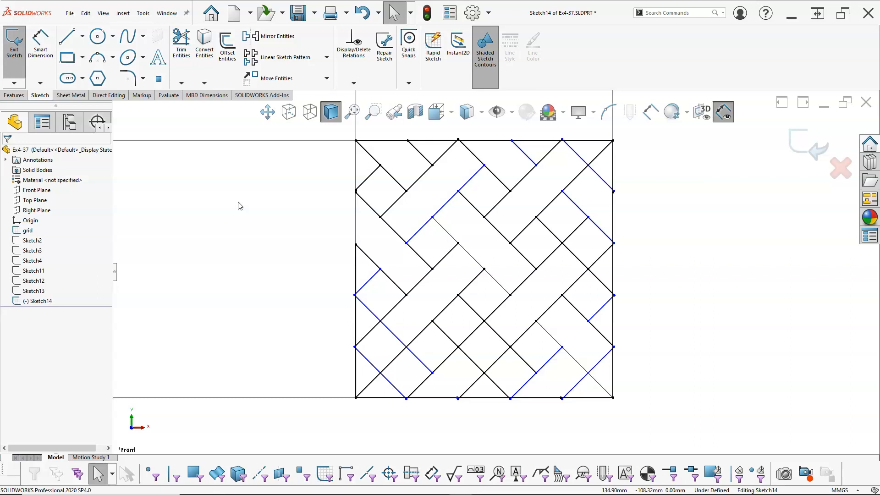
- Trim the two rising segments that cross the falling strip just below the square's centre
left_click(181, 44)
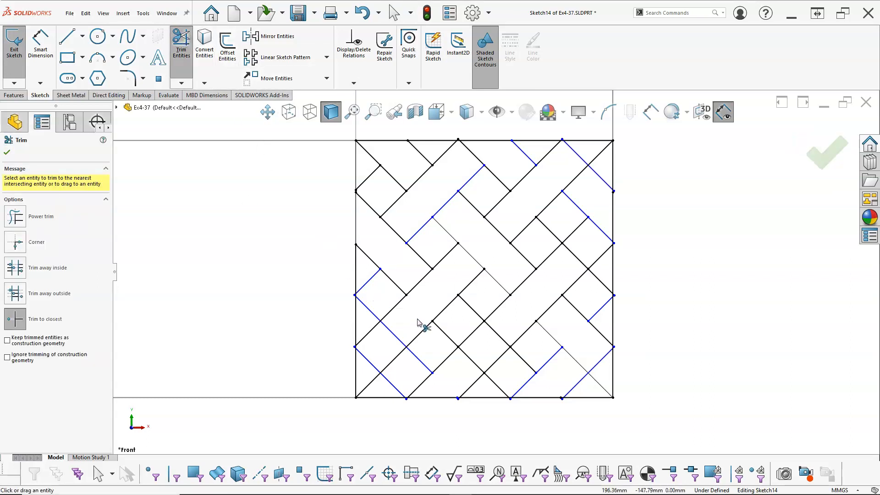
left_click(474, 332)
left_click(501, 359)
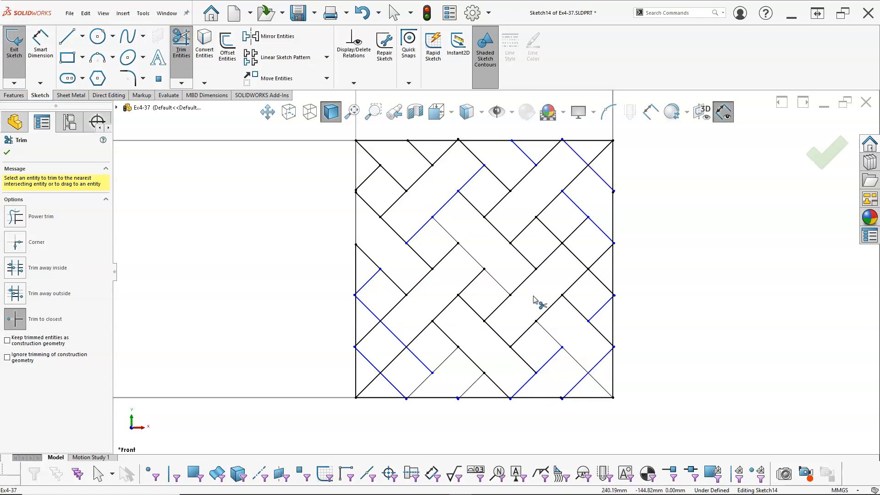
- Trim the rising diagonal below the upper-right corner and redraw its outer piece to the right edge at 45°, about 11.9 mm long
left_click(578, 228)
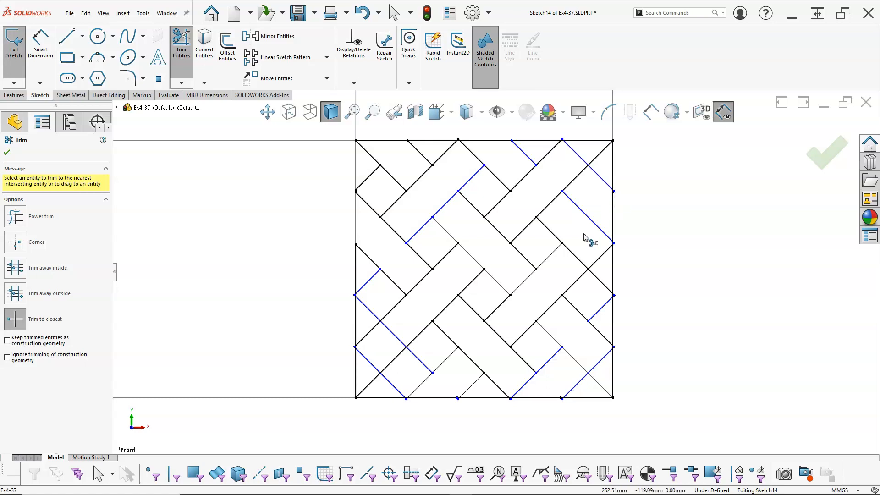
key("l")
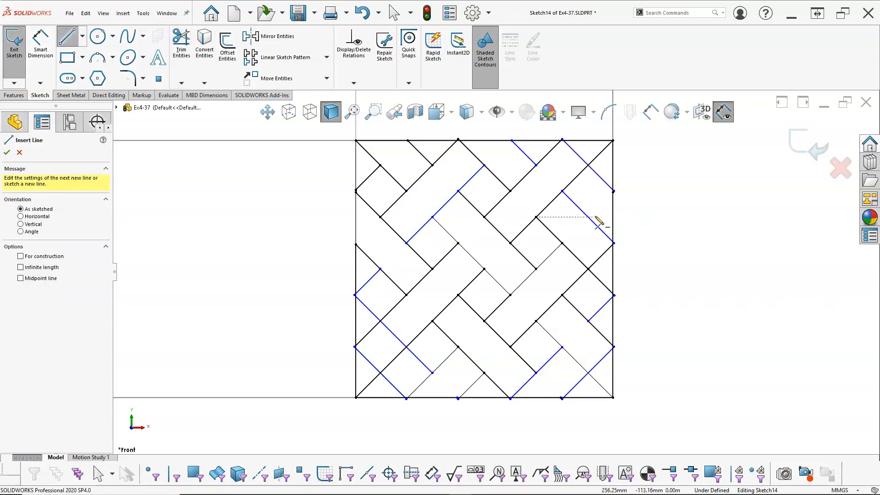
left_click_drag(588, 216, 613, 193)
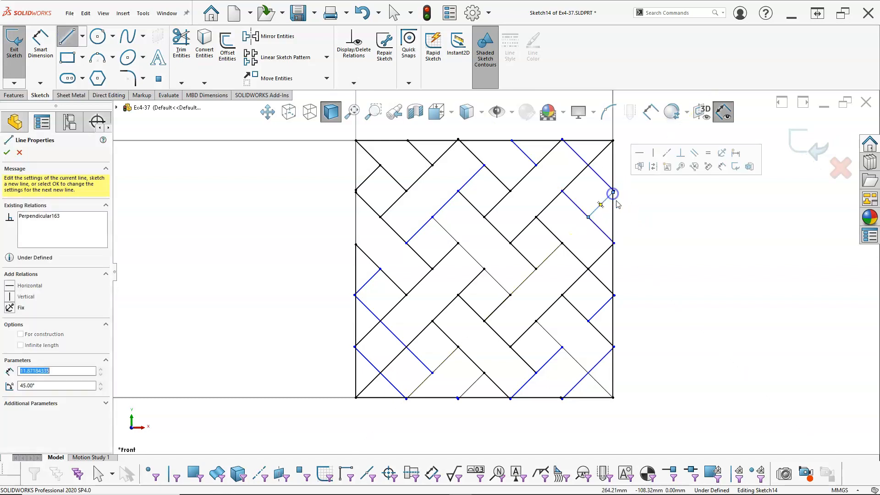
right_click(639, 226)
left_click(660, 231)
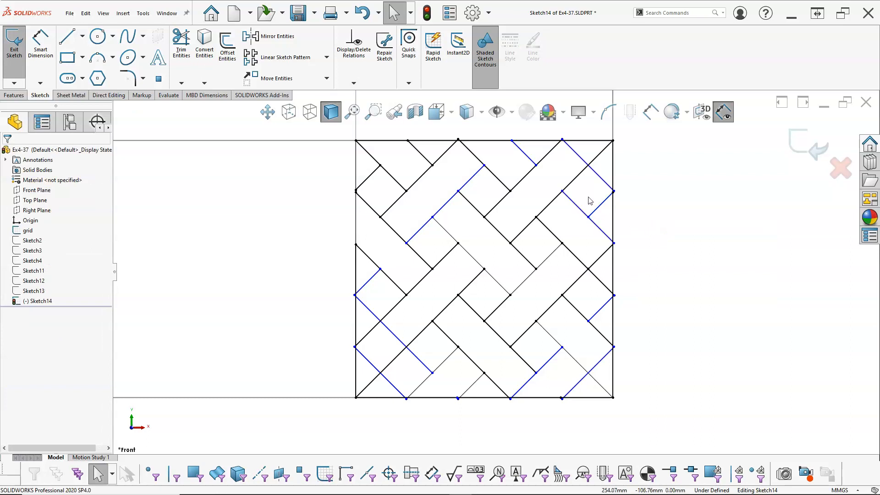
- Trim the short rising segment that meets the right edge just above its midpoint
left_click(599, 259)
left_click(646, 275)
left_click(181, 43)
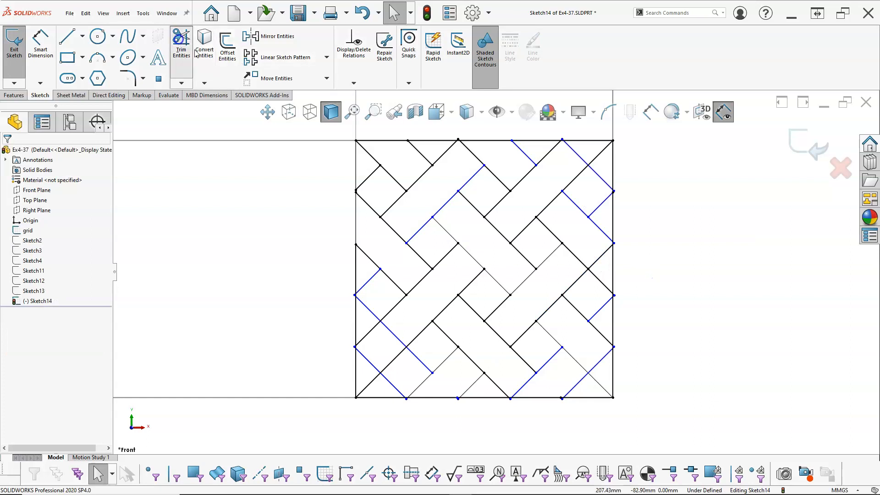
left_click(599, 260)
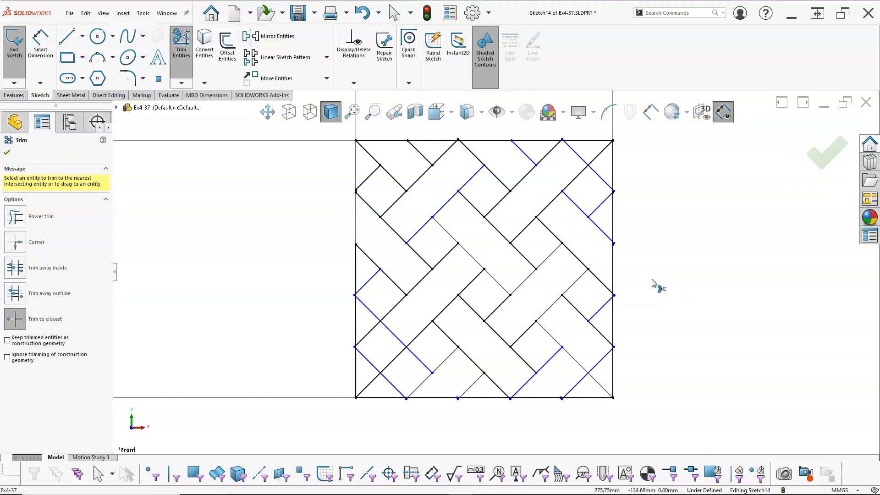
- Delete the leftover stub outside the right edge above its midpoint and trim the falling line's overhang, accepting the loss of its relation
scroll(634, 266, "down", 2)
right_click(630, 229)
left_click(657, 258)
scroll(657, 258, "down", 6)
scroll(467, 227, "down", 3)
left_click(366, 222)
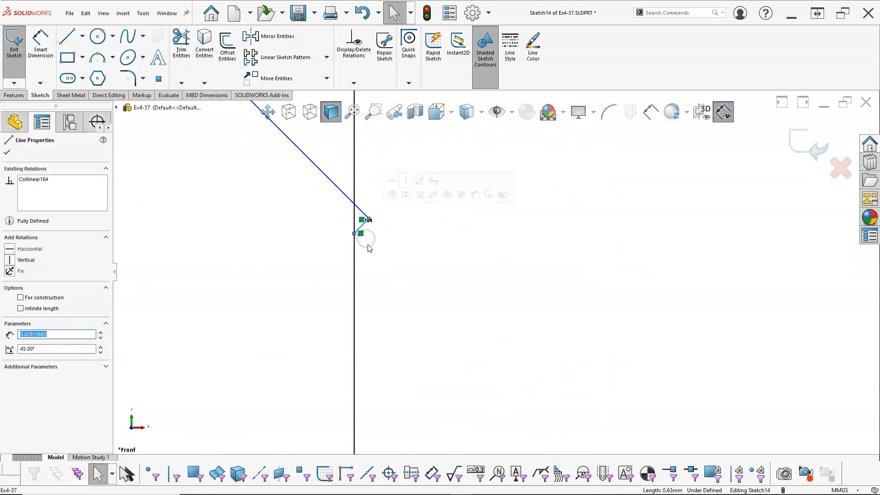
key("Delete")
left_click(181, 41)
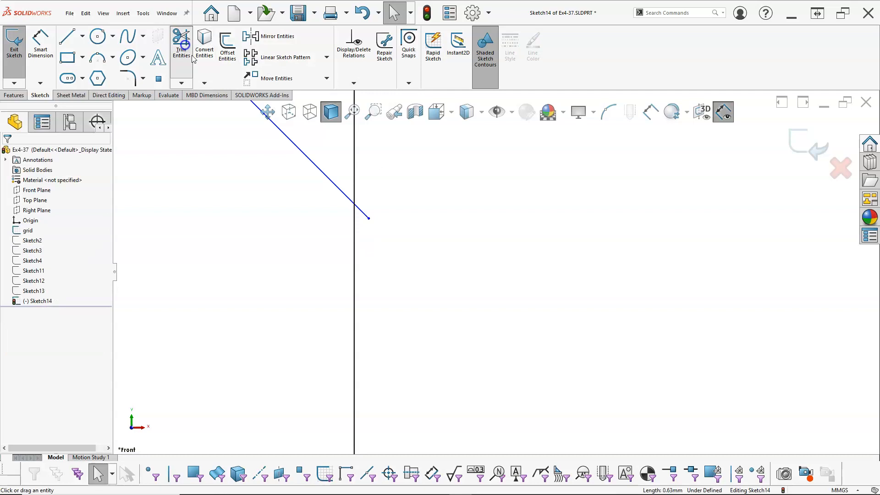
left_click(364, 215)
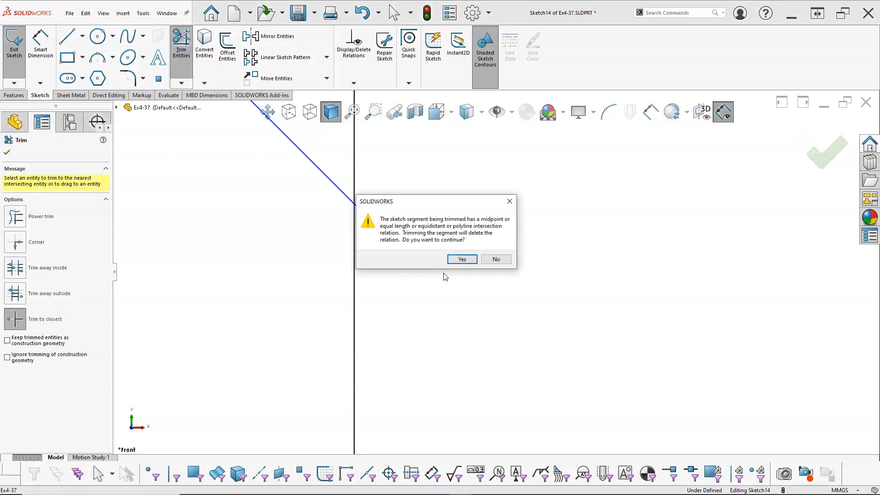
left_click(462, 259)
- Trim the overhanging diagonal ends below the bottom edge at its two rightmost crossings
scroll(452, 290, "down", 3)
scroll(452, 292, "down", 4)
scroll(432, 298, "up", 2)
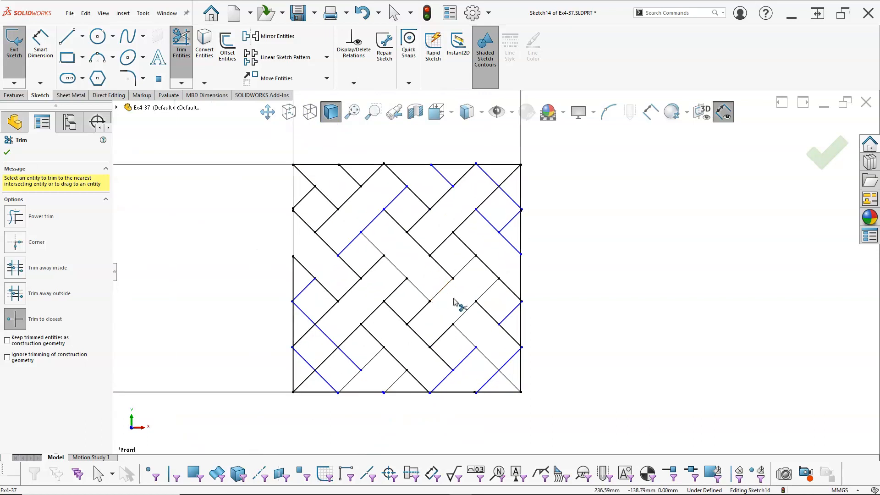
scroll(474, 408, "up", 6)
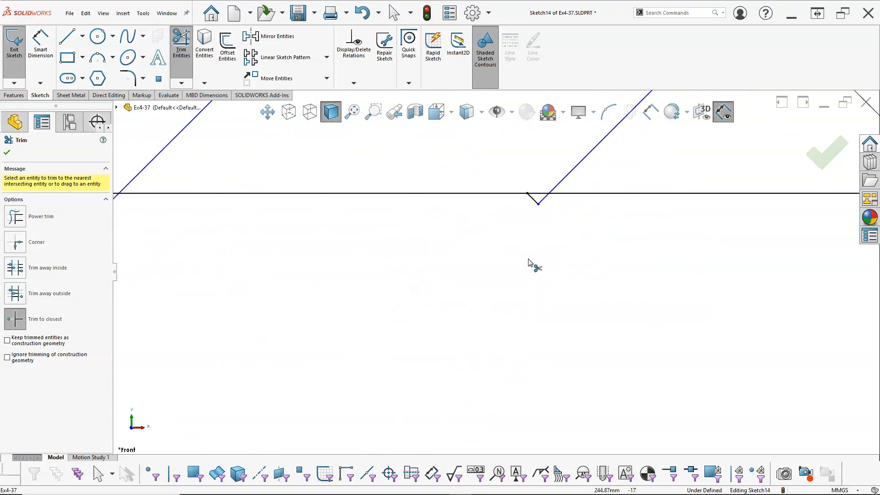
scroll(356, 252, "down", 3)
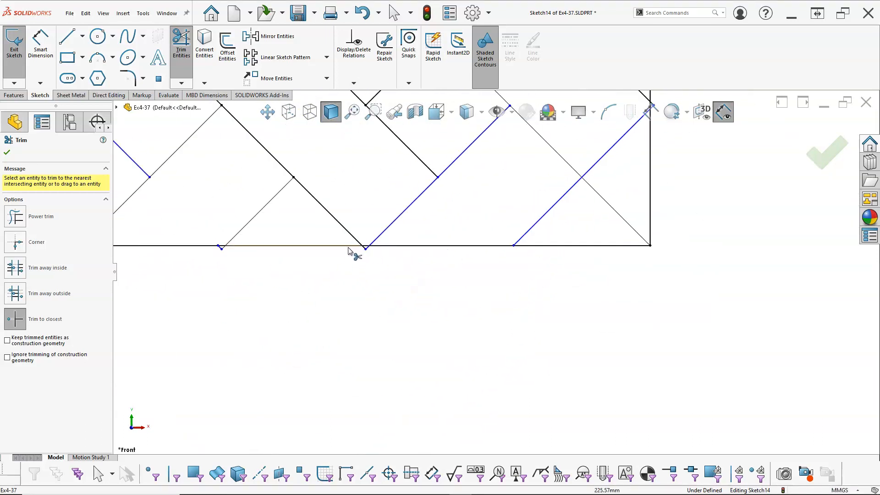
scroll(285, 256, "up", 3)
scroll(477, 279, "up", 2)
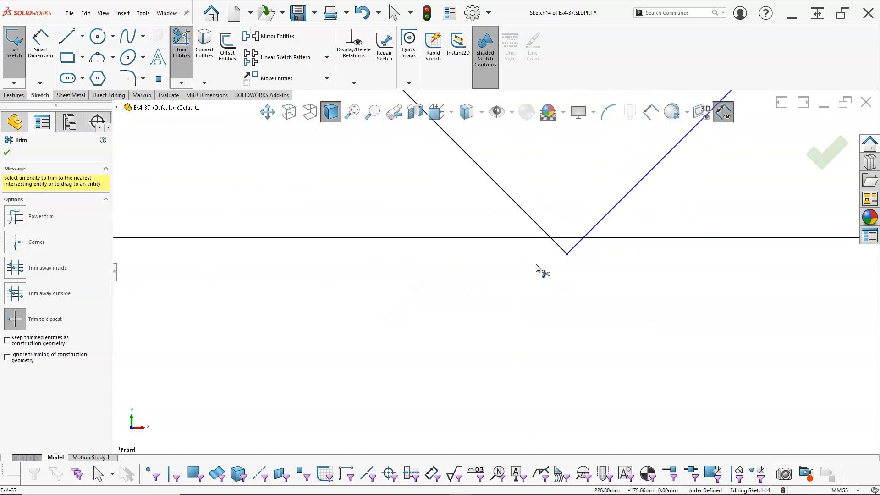
left_click(560, 246)
left_click(573, 254)
- Trim the overhanging diagonal ends below the bottom edge at its two leftmost crossings
scroll(440, 302, "down", 3)
scroll(352, 281, "up", 3)
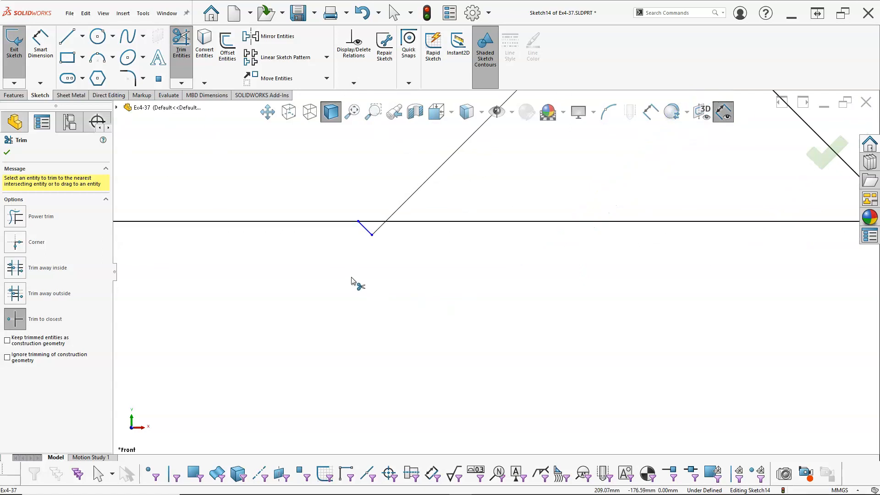
left_click(365, 232)
scroll(307, 277, "down", 2)
scroll(294, 266, "up", 3)
left_click(349, 233)
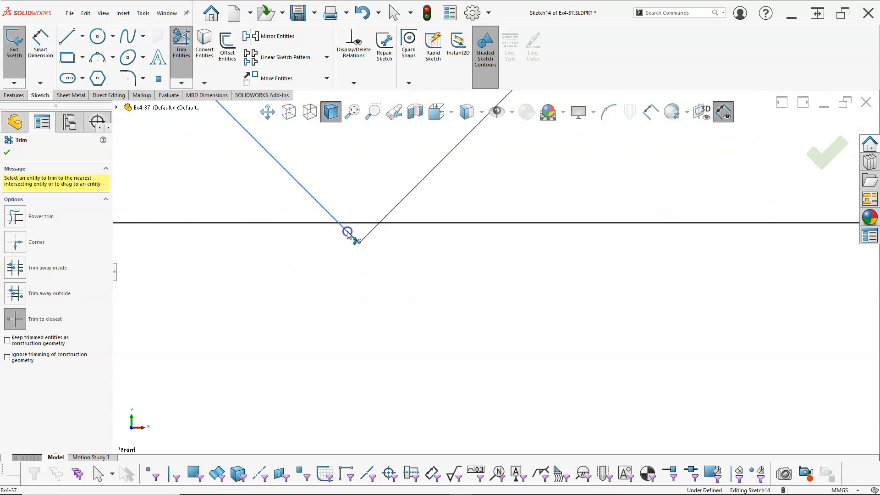
left_click(367, 236)
scroll(310, 277, "down", 6)
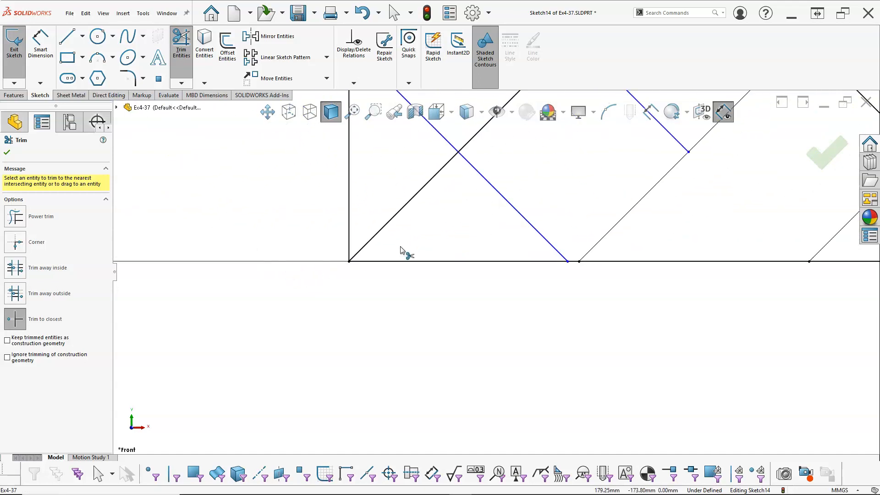
- Trim the overhanging diagonal ends outside the left edge at its two lower crossings
scroll(474, 214, "up", 5)
left_click(423, 220)
scroll(487, 222, "down", 5)
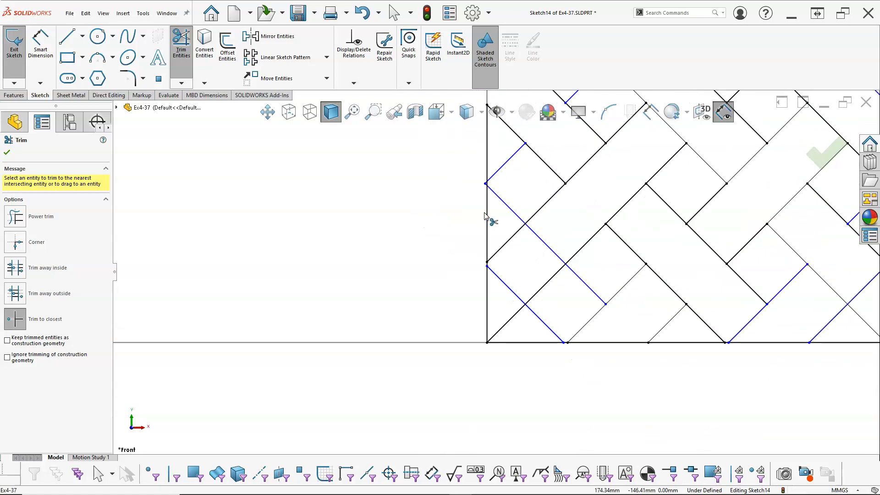
scroll(473, 232, "up", 5)
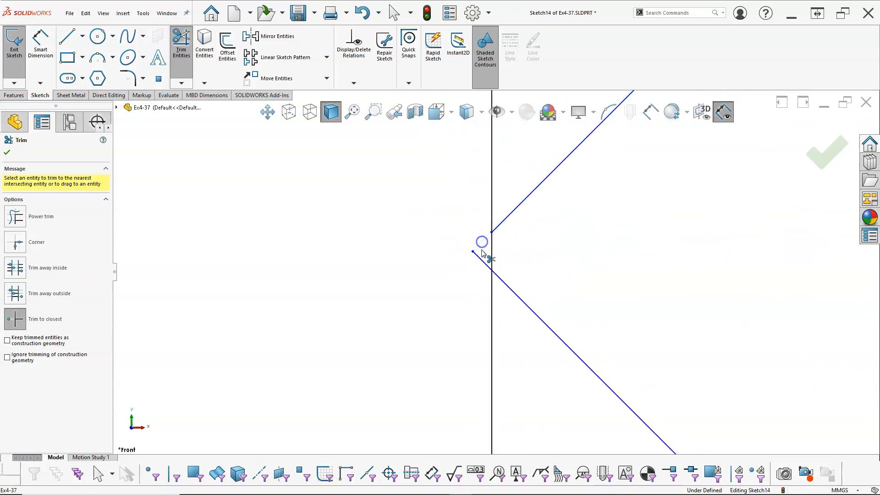
left_click(481, 257)
- Trim the overhanging diagonal ends outside the right edge at its uppermost crossing
scroll(510, 221, "down", 5)
scroll(515, 220, "down", 2)
scroll(648, 243, "up", 8)
scroll(634, 197, "up", 4)
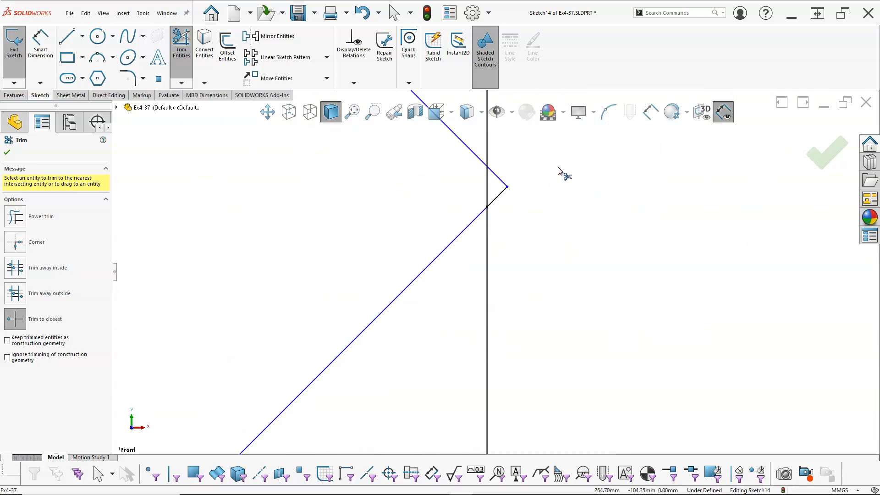
left_click(503, 197)
- Trim both overhanging diagonal ends above the top edge at its rightmost crossing and finish trimming
scroll(527, 250, "down", 3)
scroll(530, 252, "down", 3)
scroll(414, 228, "up", 1)
scroll(558, 246, "up", 6)
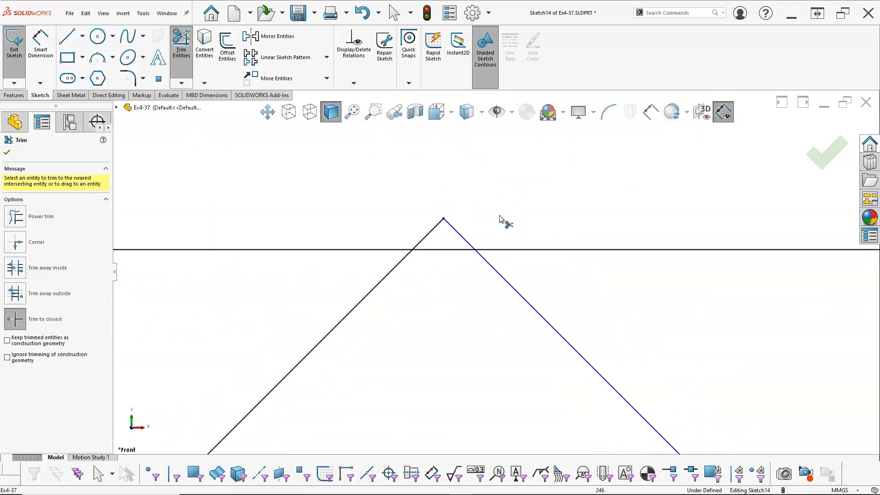
left_click(461, 236)
left_click(430, 232)
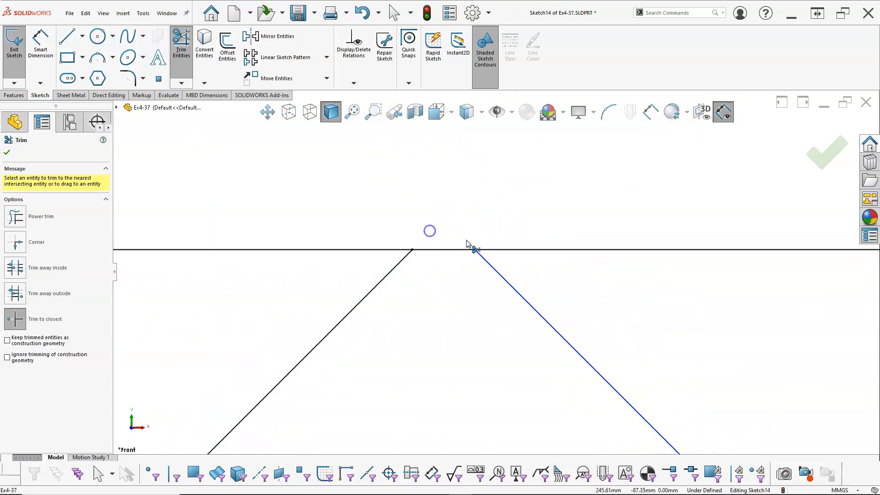
scroll(452, 259, "down", 2)
scroll(373, 312, "down", 3)
scroll(321, 294, "up", 3)
scroll(316, 280, "up", 2)
scroll(460, 261, "up", 2)
scroll(475, 314, "down", 6)
scroll(506, 383, "up", 2)
scroll(513, 177, "up", 2)
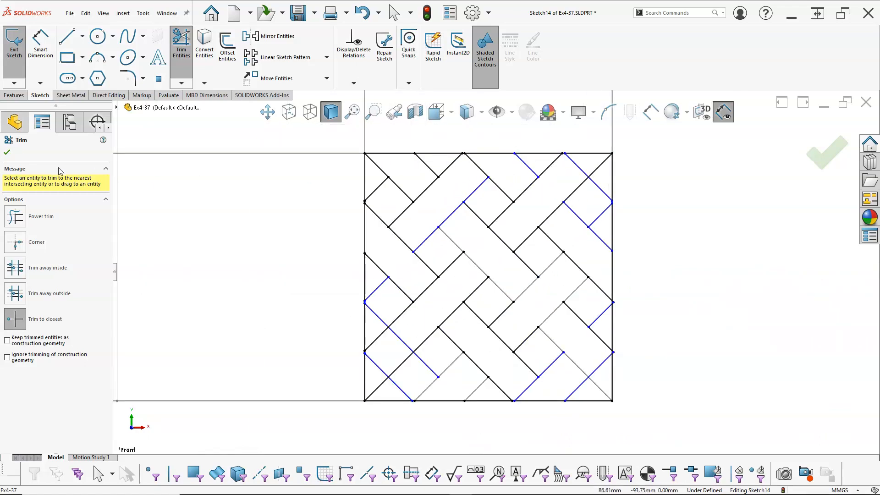
left_click(8, 153)
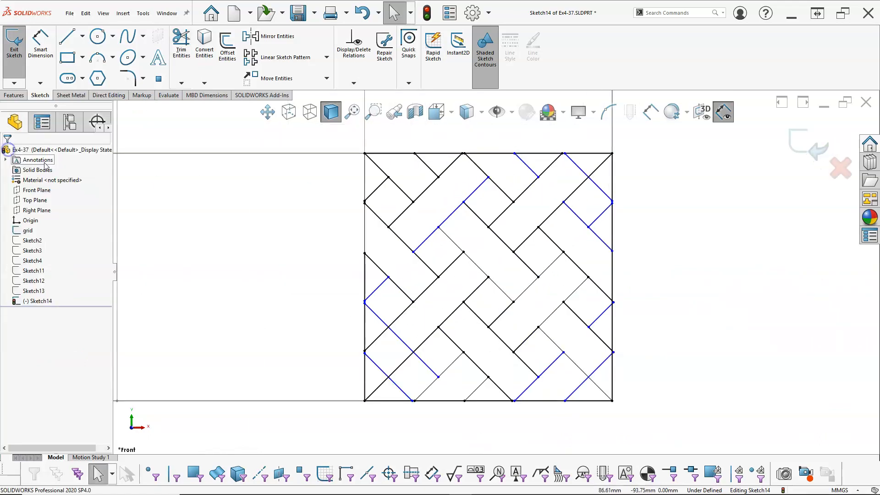
- Show reference sketch Sketch13 and make the loose rising weave segments in the cell's upper-left area collinear with its matching diagonal
right_click(39, 289)
left_click(41, 277)
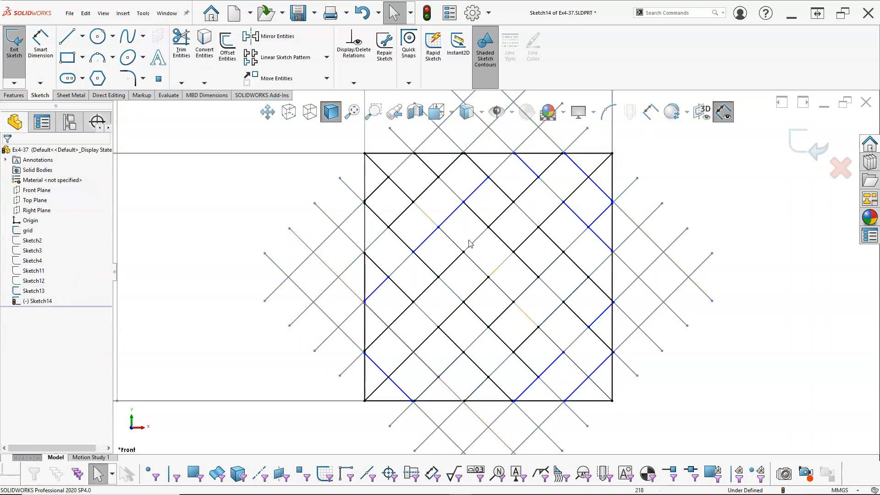
left_click(434, 236)
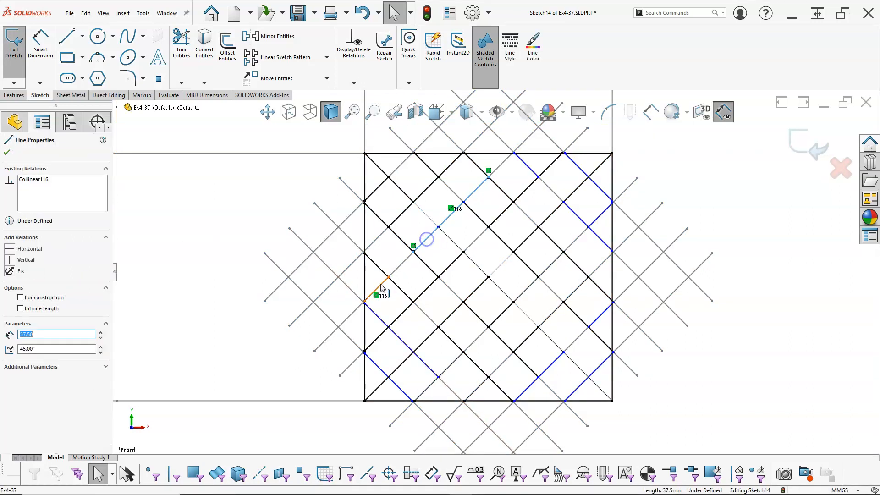
left_click(363, 306, "ctrl")
left_click(352, 313, "ctrl")
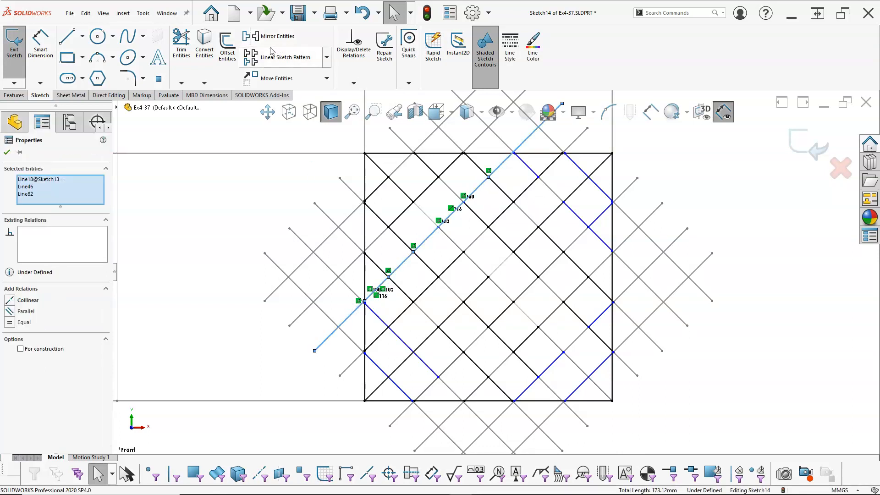
left_click(13, 304)
left_click(229, 266)
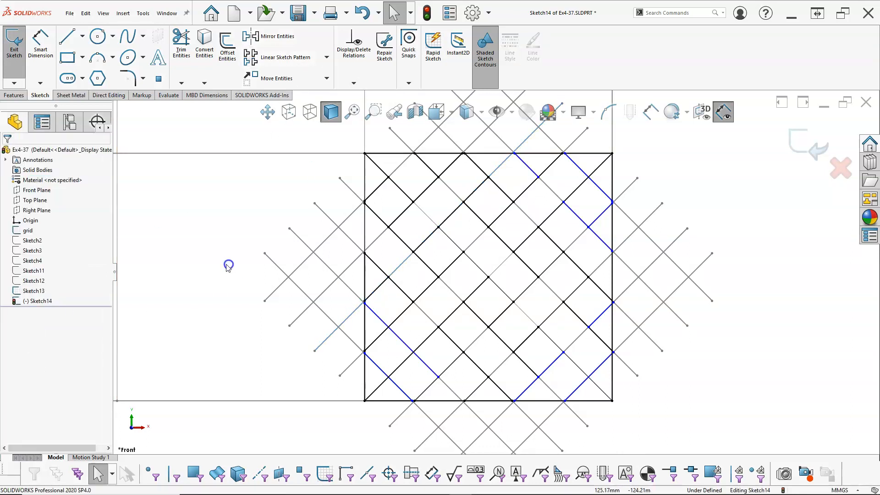
- Make the two loose falling segments in the cell's lower-left corner collinear with their matching Sketch13 diagonals
left_click(381, 320)
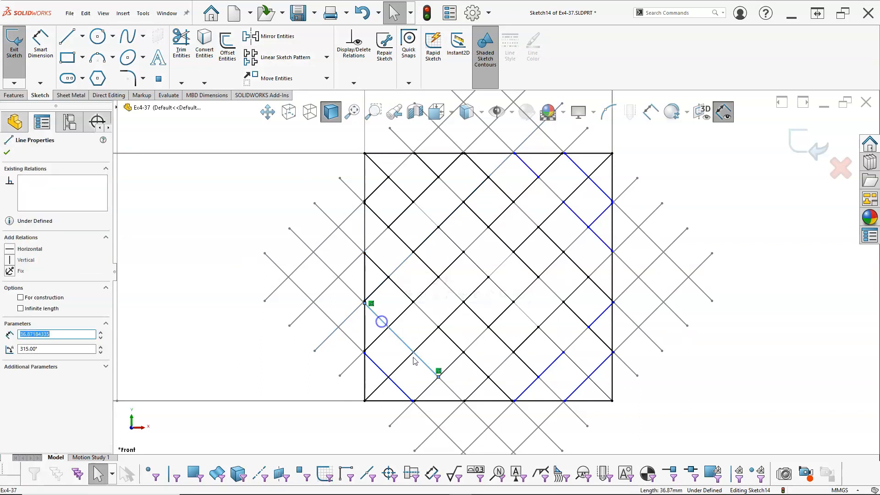
left_click(467, 411, "ctrl")
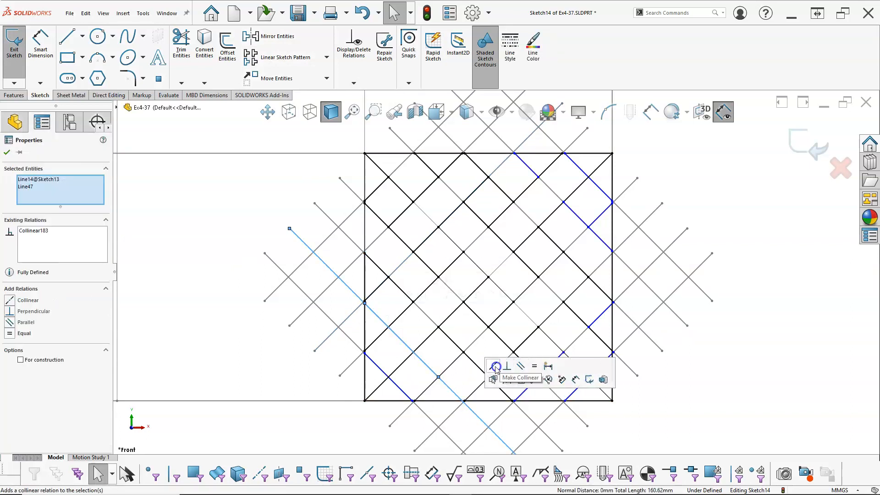
left_click(393, 381)
left_click(426, 413, "ctrl")
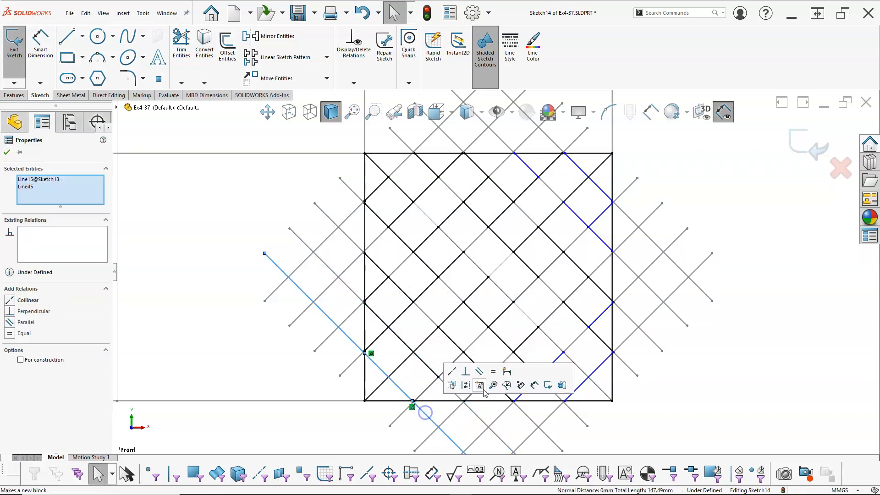
left_click(452, 371)
left_click(658, 395)
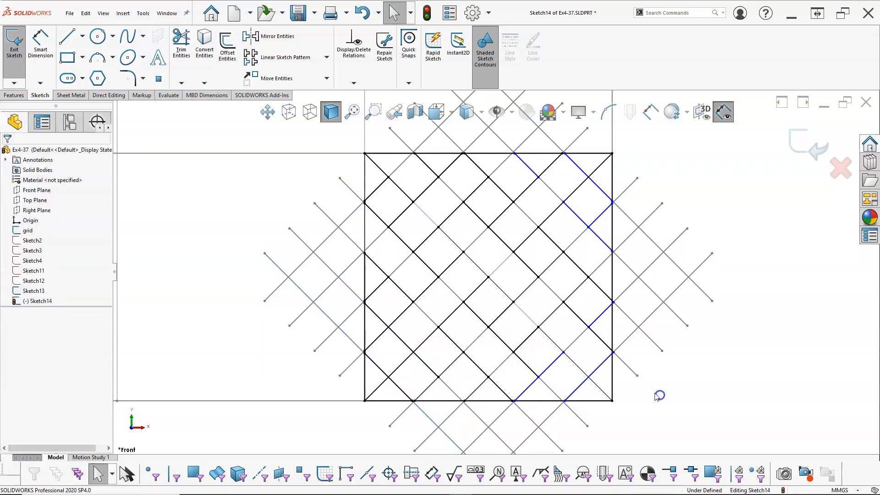
- Make the loose rising segments in the cell's lower-right corner collinear with their two matching Sketch13 diagonals
left_click(599, 368)
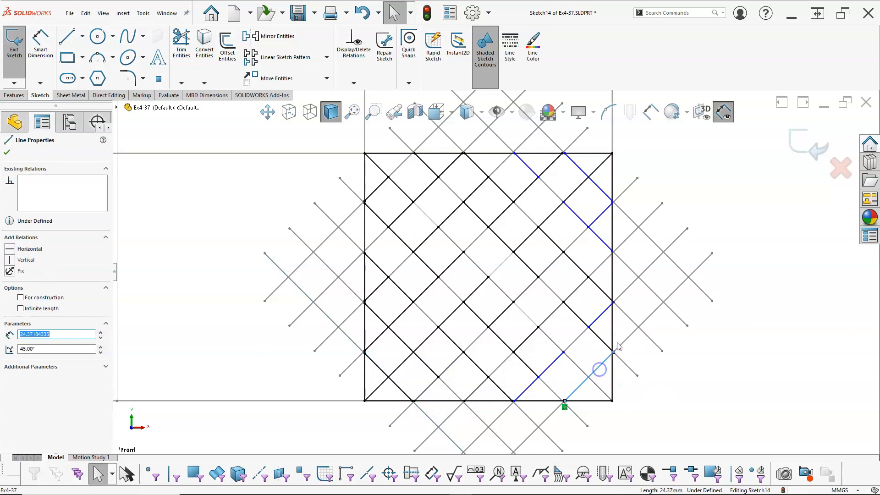
left_click(623, 345, "ctrl")
left_click(650, 304)
left_click(548, 372)
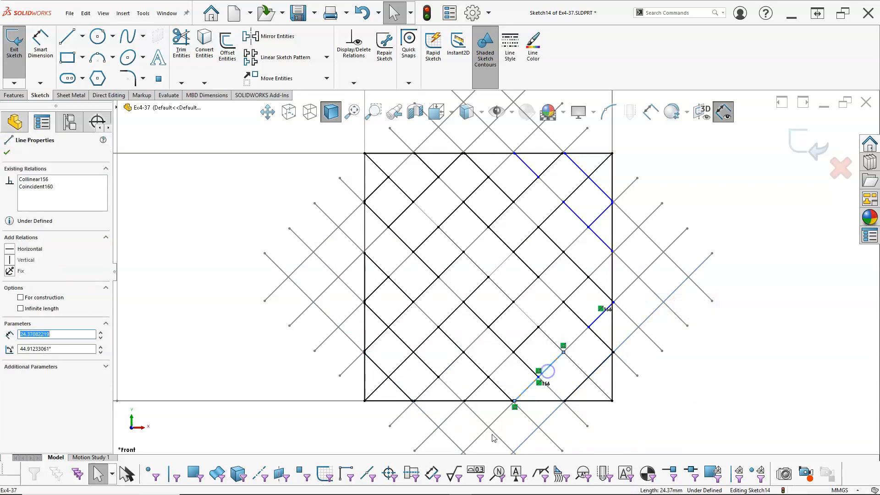
left_click(497, 417)
left_click(532, 384, "ctrl")
left_click(528, 379)
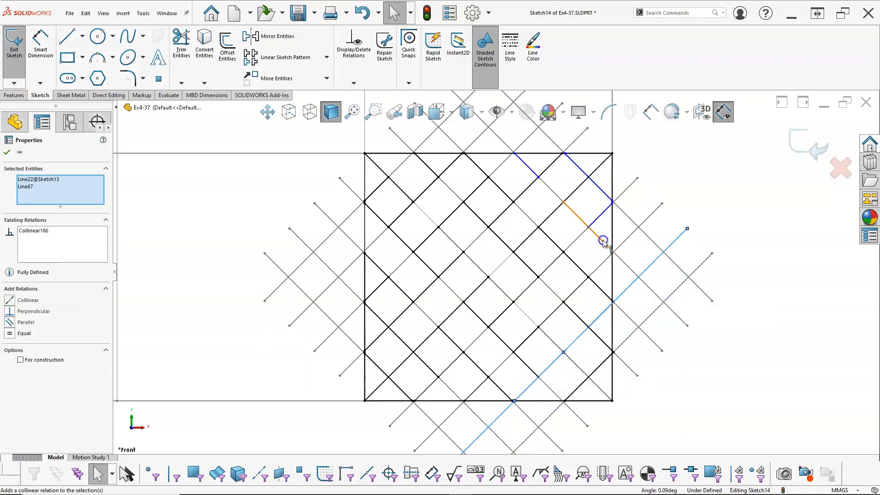
- Make the loose falling and rising segments near the upper right edge collinear with their matching Sketch13 diagonals
left_click(603, 241)
left_click(624, 263, "ctrl")
left_click(650, 222)
left_click(611, 202)
left_click(624, 197, "ctrl")
left_click(651, 155)
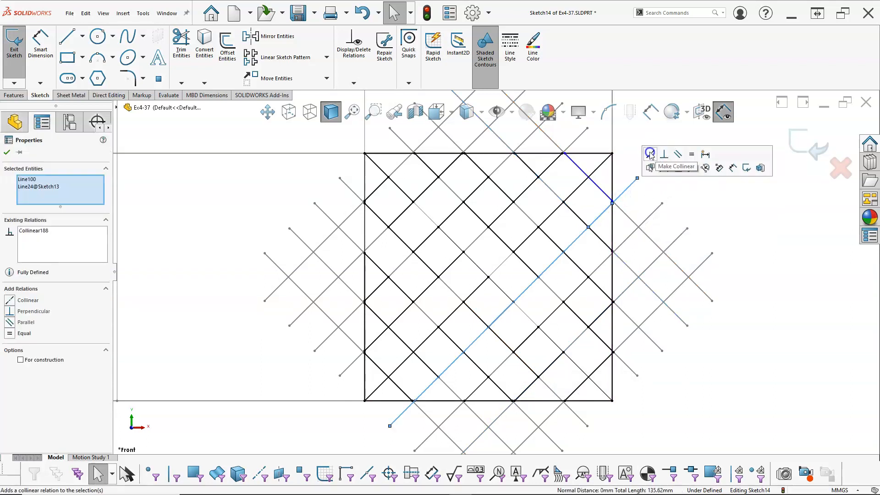
- Make the falling segment that cuts across the cell's upper-right corner collinear with its Sketch13 diagonal
left_click(624, 153)
left_click(607, 196)
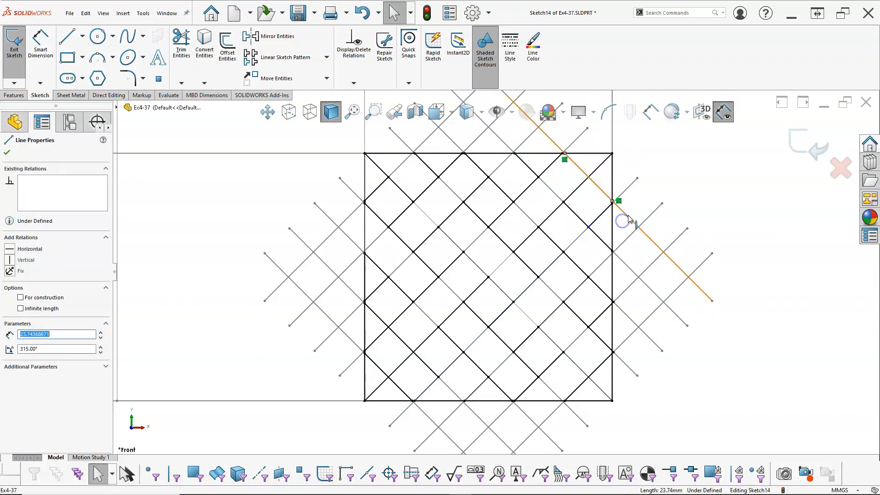
left_click(627, 215, "ctrl")
left_click(659, 174)
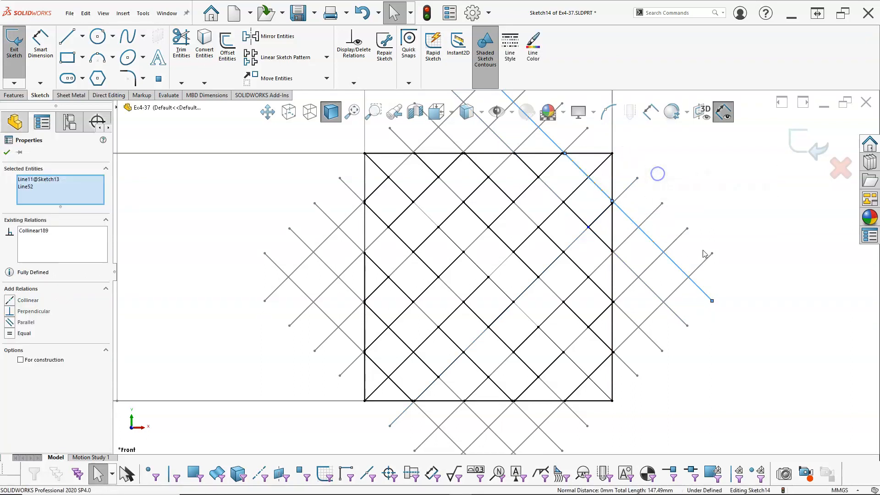
left_click(705, 254)
- Snap the remaining loose endpoint near the upper right edge onto the falling weave line it meets
scroll(514, 232, "down", 10)
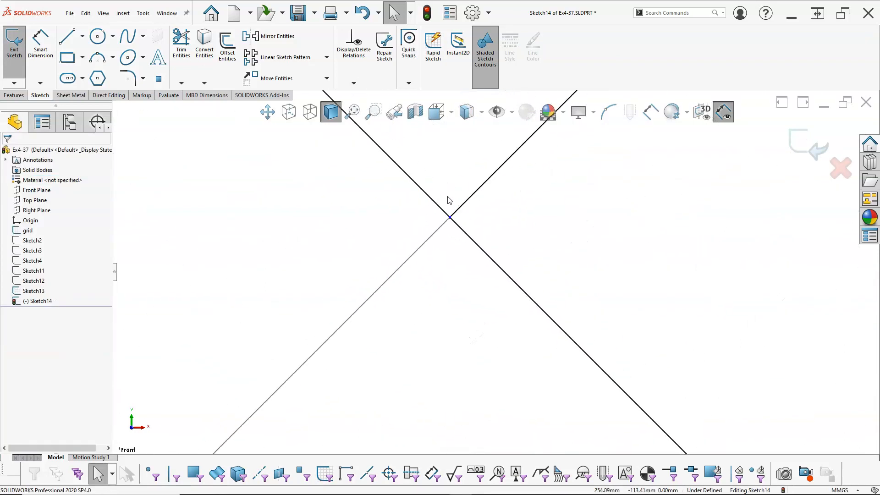
mouse_move(450, 217)
left_mouse_down()
mouse_move(477, 194)
mouse_move(449, 217)
left_mouse_up()
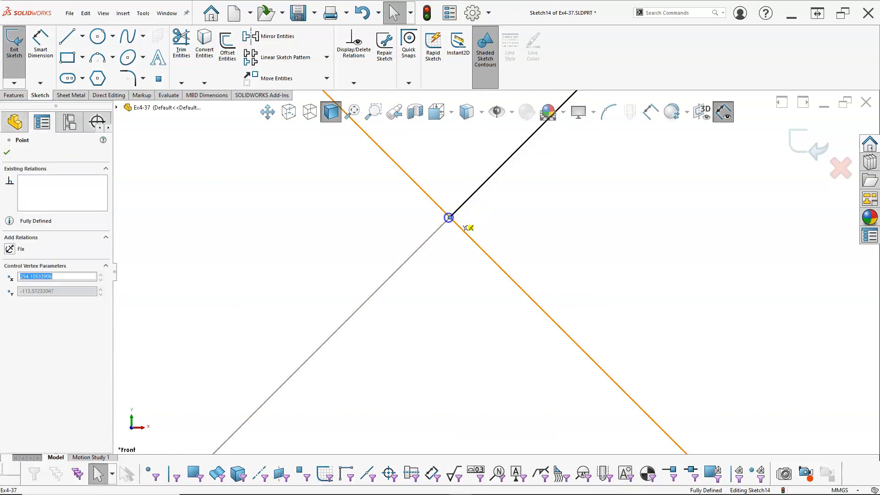
left_click(459, 283)
scroll(474, 287, "up", 5)
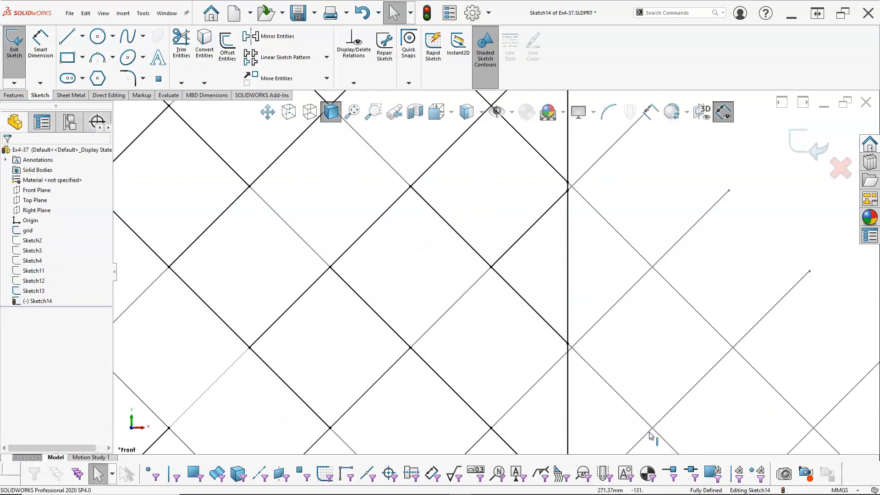
key("f")
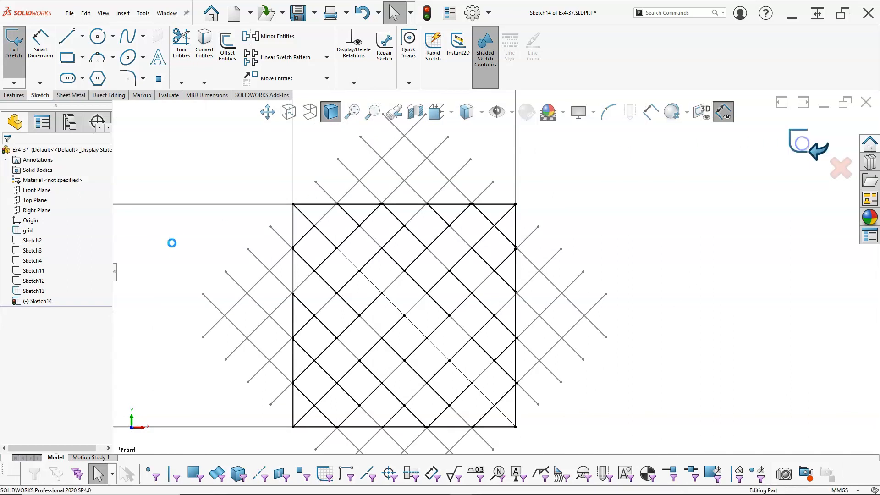
- Exit the weave sketch and hide the reference sketch Sketch13
right_click(26, 296)
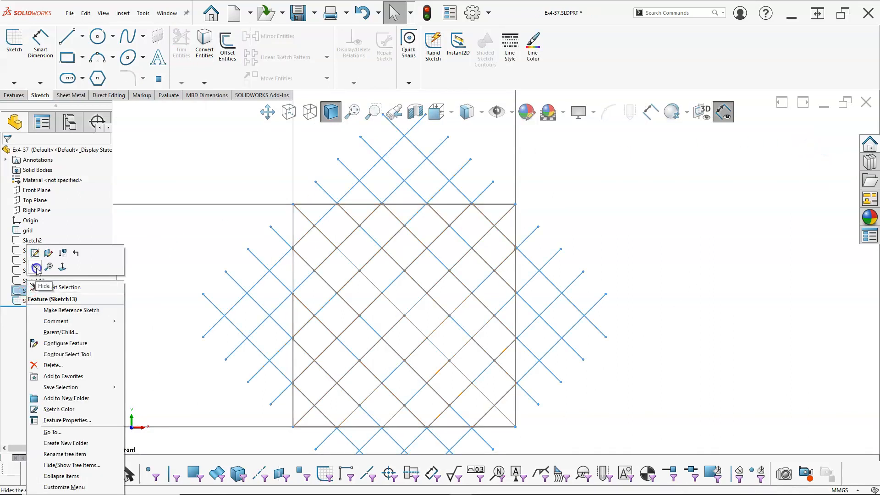
left_click(37, 270)
key("z")
key("z")
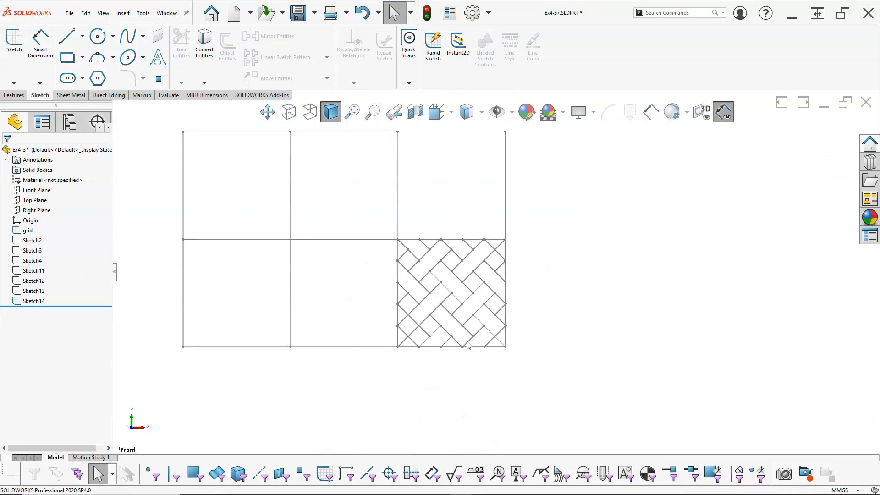
- Examine the weave in the lower-right grid cell for crossings that still need trimming
scroll(457, 269, "down", 1)
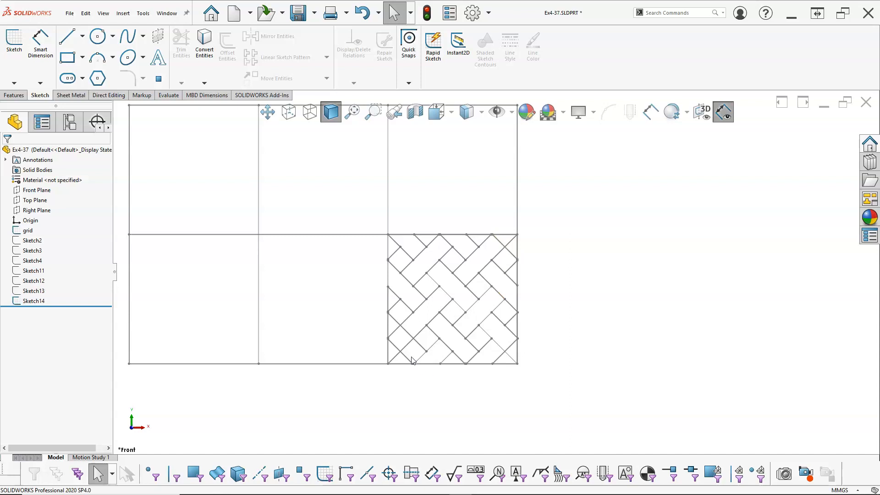
scroll(457, 234, "down", 1)
scroll(456, 243, "down", 1)
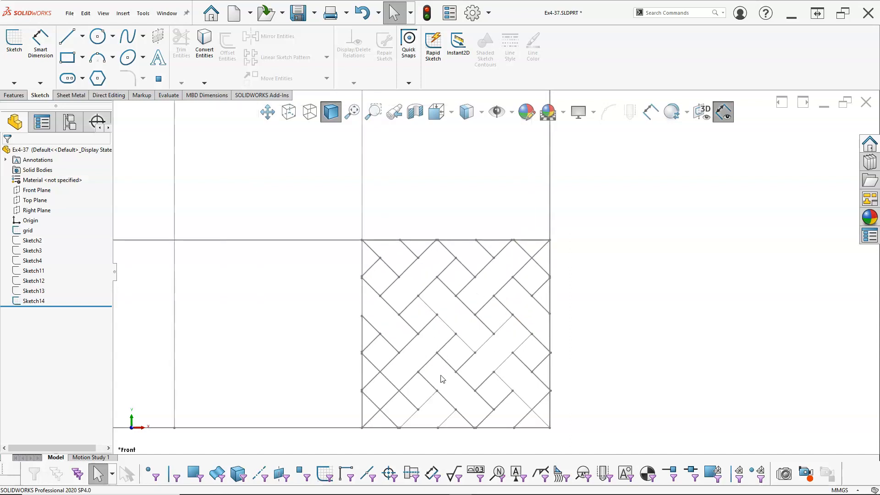
scroll(443, 379, "down", 1)
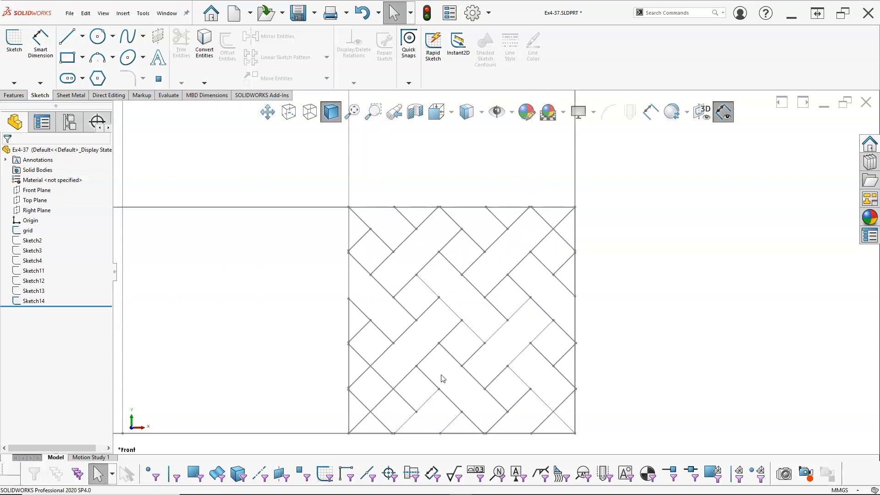
scroll(441, 375, "up", 1)
scroll(441, 375, "down", 1)
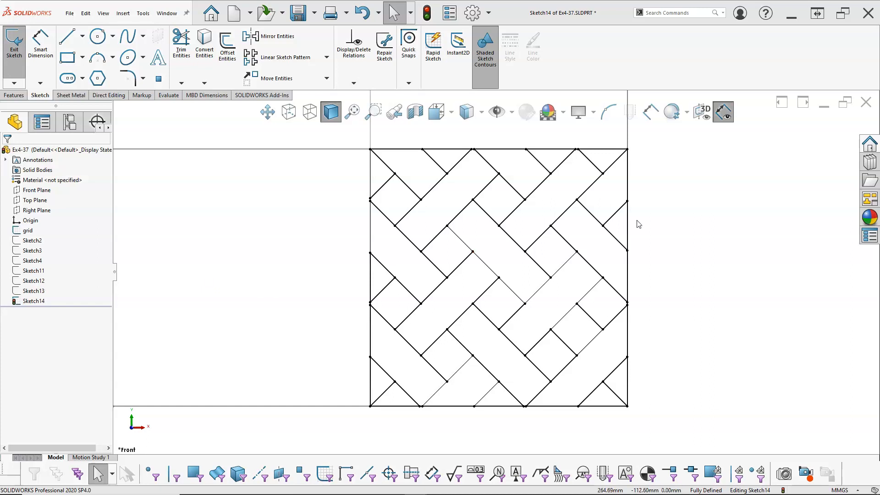
- Start an Area Hatch/Fill in the weave sketch with a solid grey fill
left_click(674, 12)
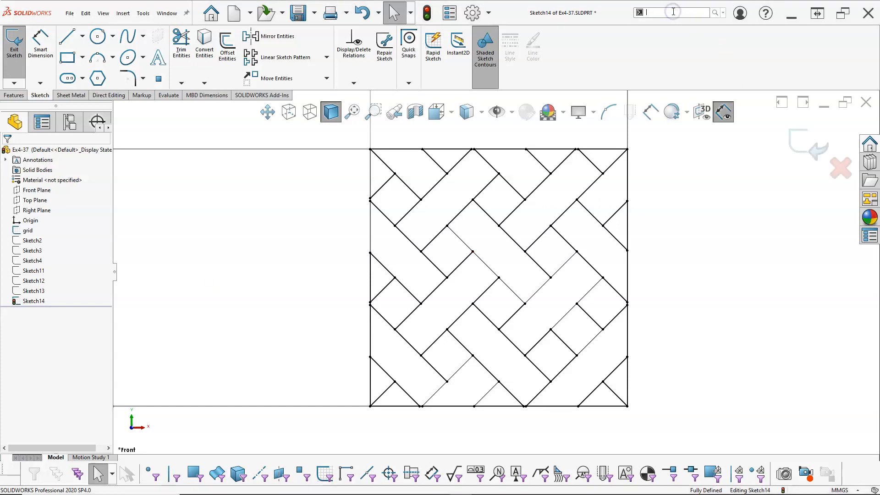
type("are")
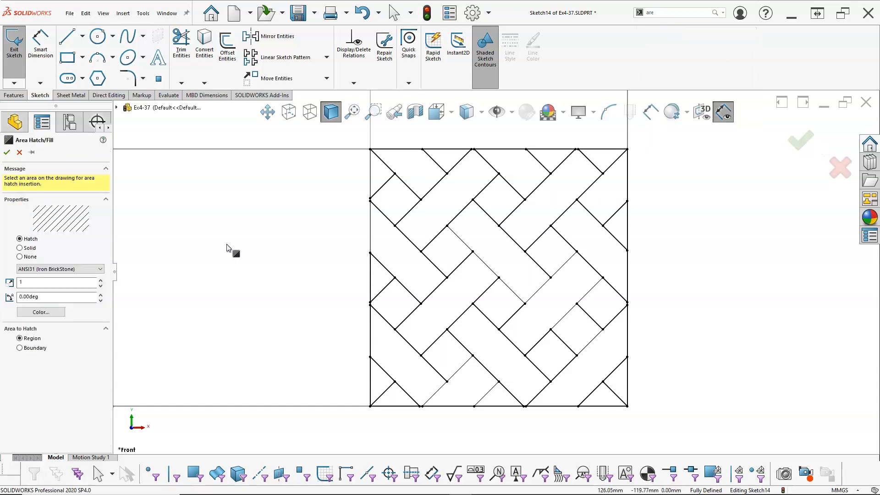
left_click(27, 248)
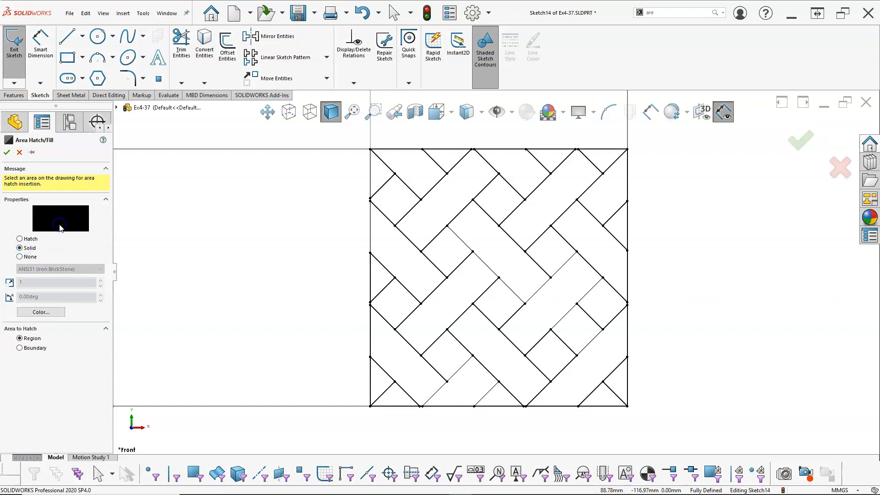
left_click(49, 311)
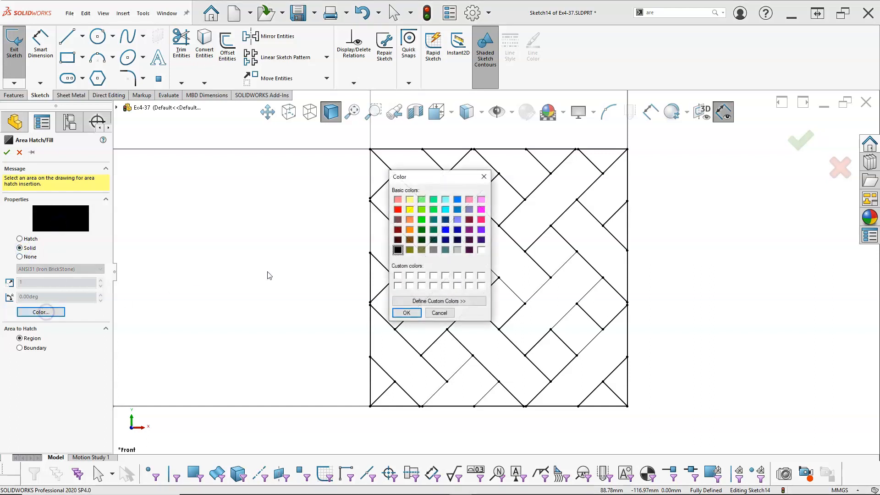
left_click(433, 249)
left_click(407, 313)
- Select the nine full square openings between the woven strips as regions for the solid grey fill
left_click(394, 198)
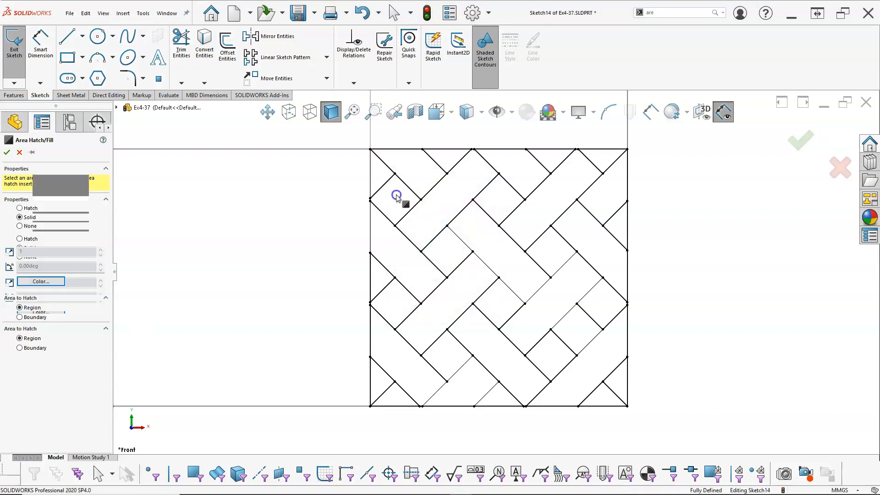
left_click(508, 204)
left_click(453, 246)
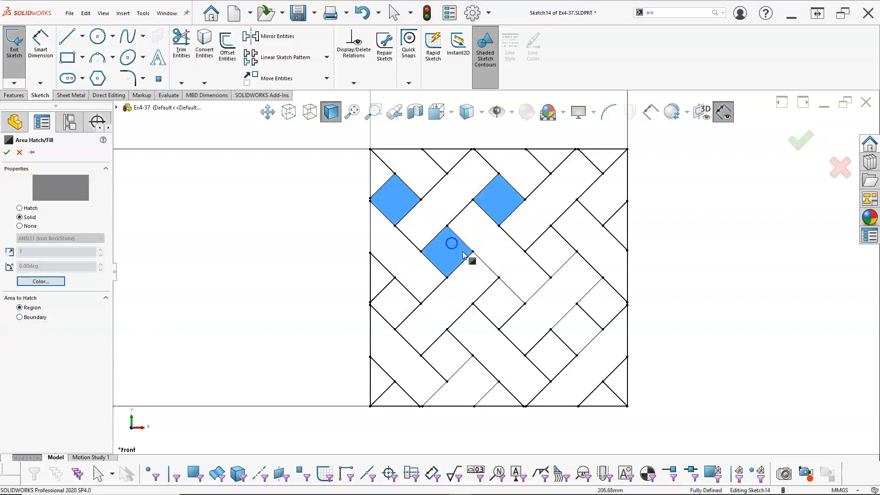
left_click(390, 304)
left_click(448, 354)
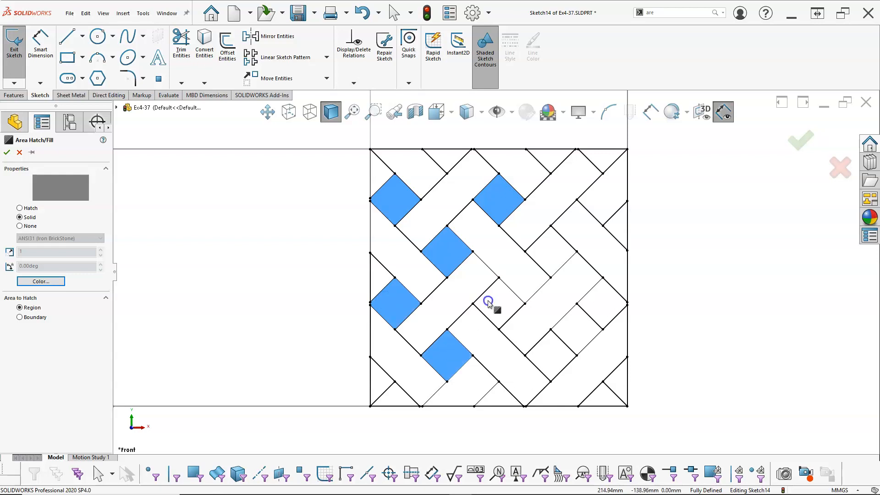
left_click(494, 301)
left_click(545, 259)
left_click(600, 301)
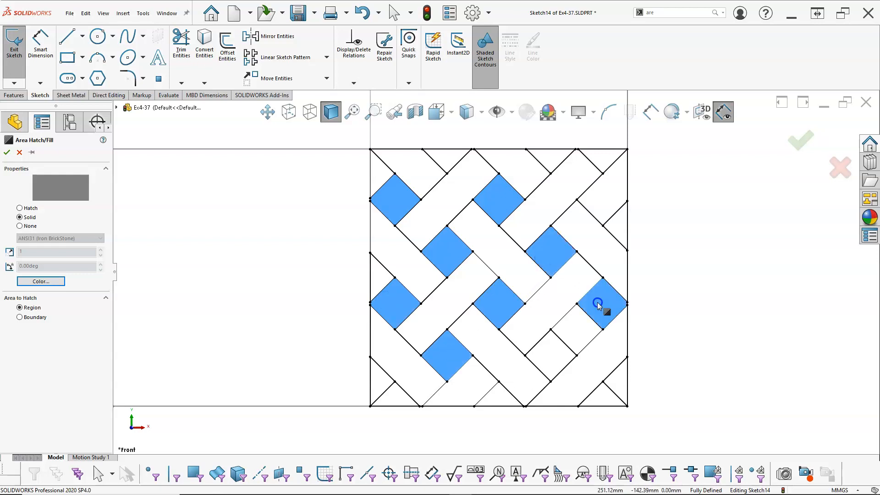
left_click(556, 350)
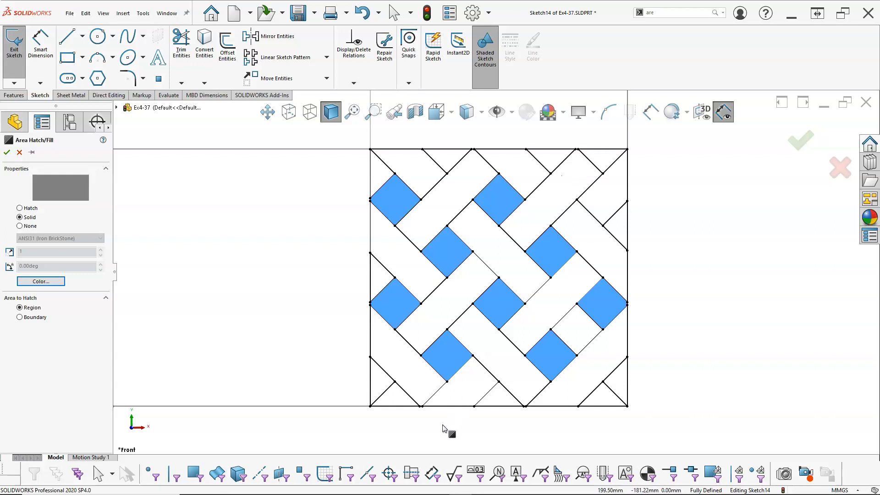
- Add the cell's lower-left corner triangle and the two triangles along its upper edge to the solid grey fill and apply it
left_click(392, 395)
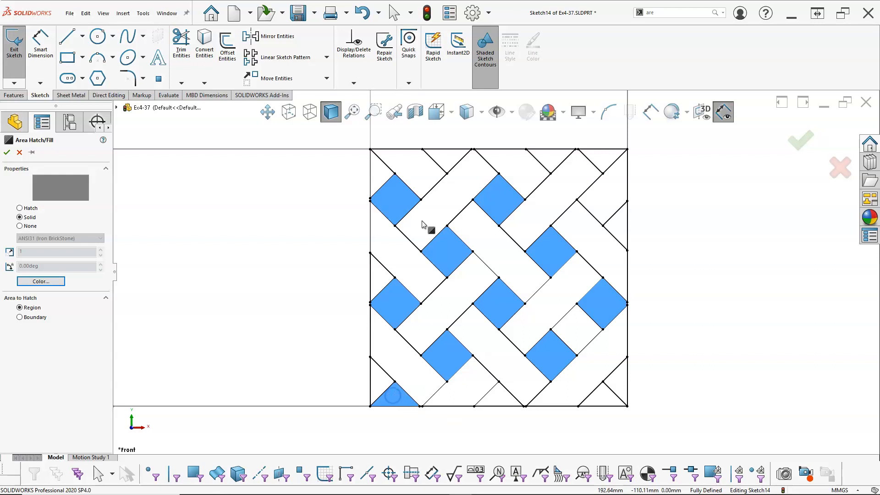
left_click(445, 158)
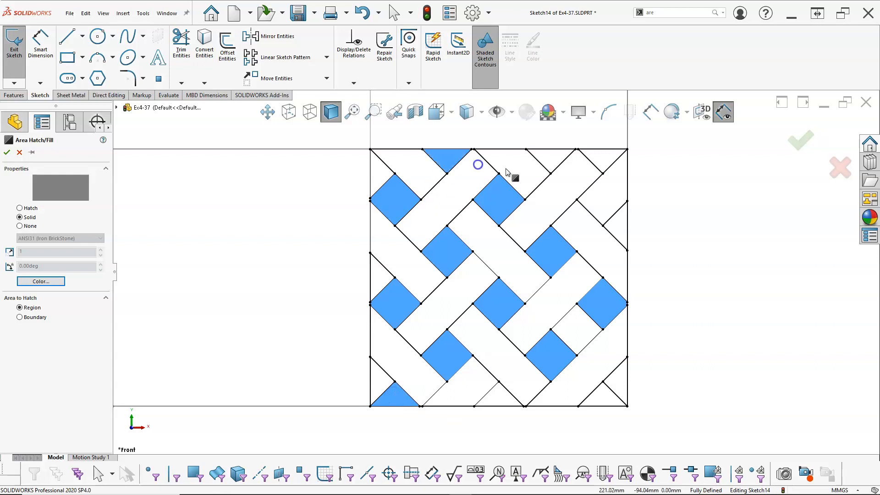
left_click(551, 160)
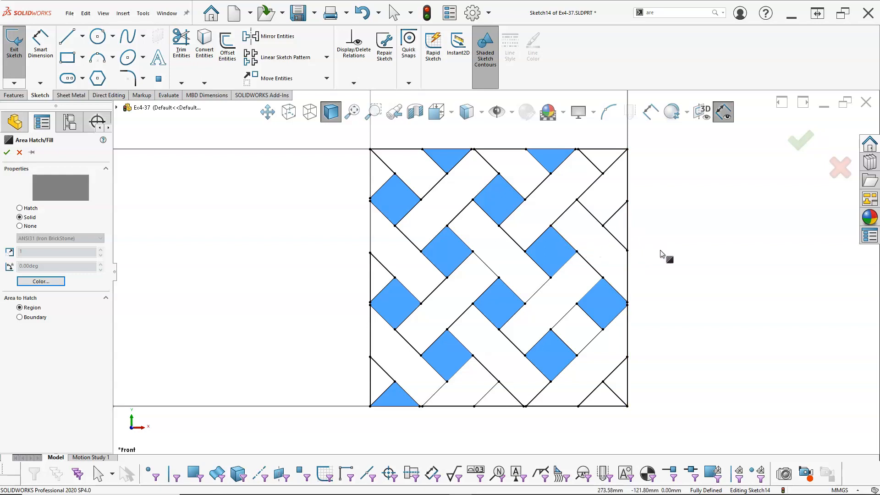
left_click(6, 152)
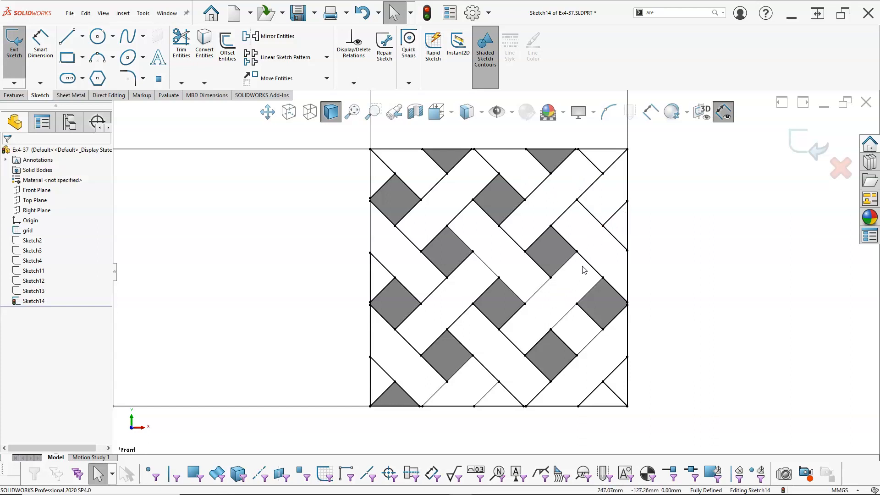
- Draw a line closing the square opening near the cell's upper-right corner, from the strip corner to the right edge
left_click(68, 36)
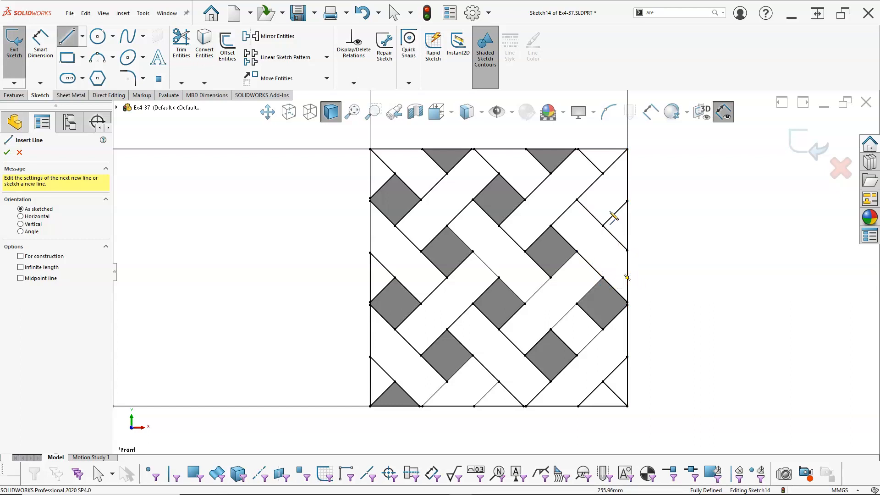
left_click(603, 174)
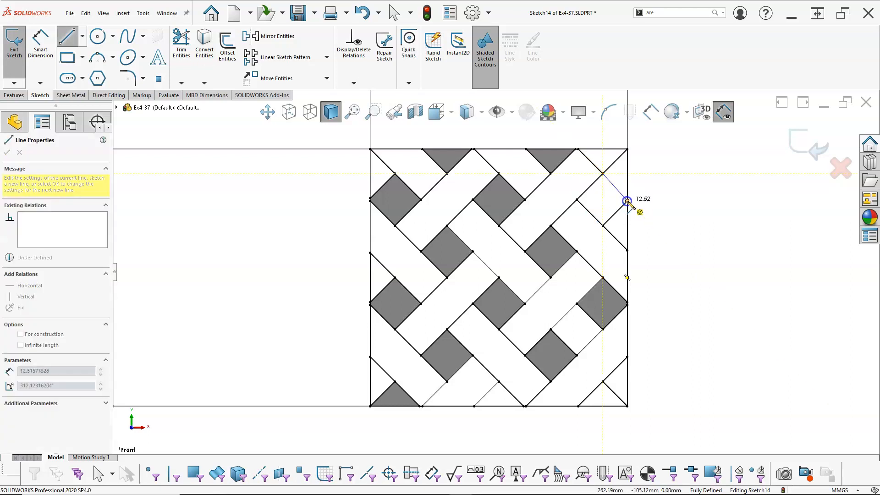
left_click(627, 201)
right_click(663, 201)
left_click(671, 207)
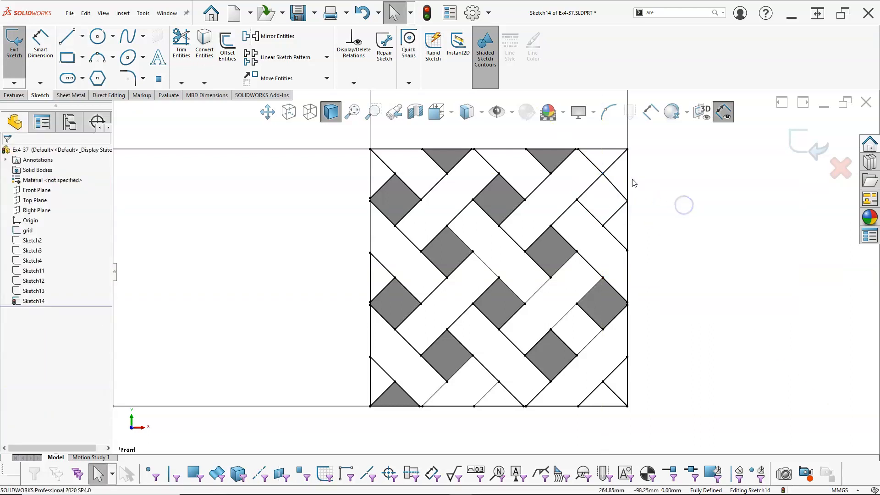
- Trim away the diagonal segment running into the cell's upper-right corner
left_click(176, 41)
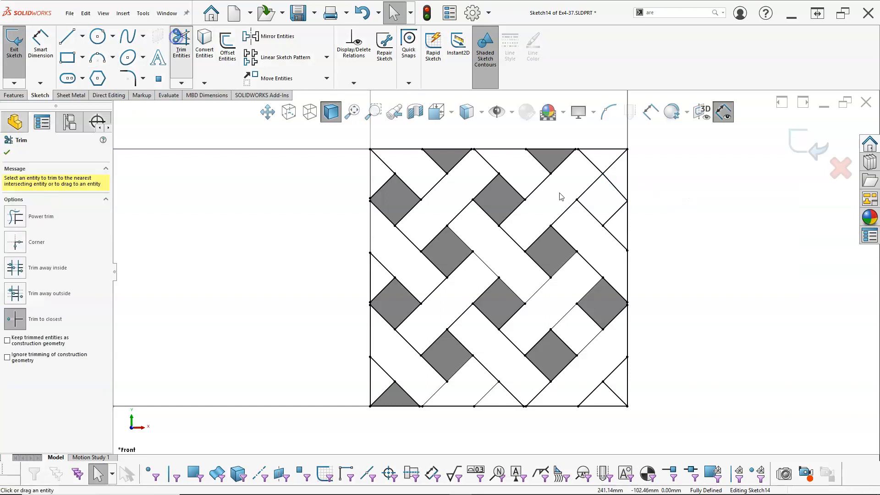
right_click(676, 203)
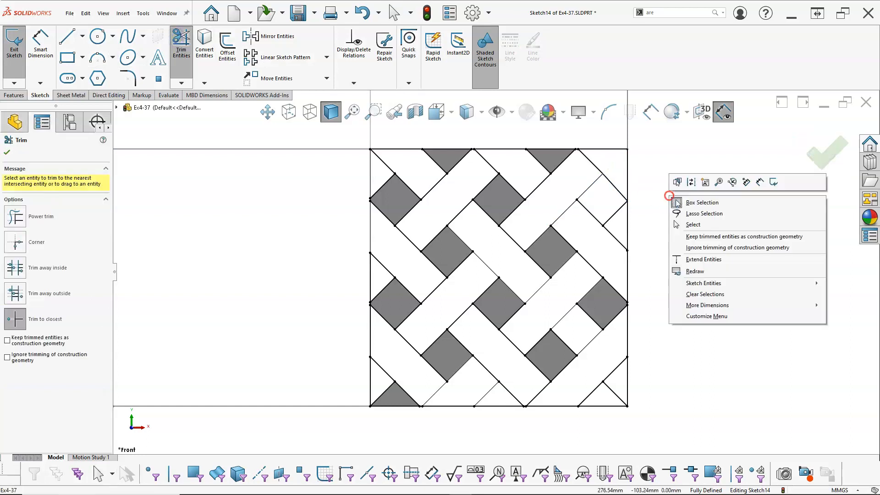
left_click(679, 226)
- Start another Area Hatch/Fill in the weave sketch and set it to a solid grey fill
left_click(668, 12)
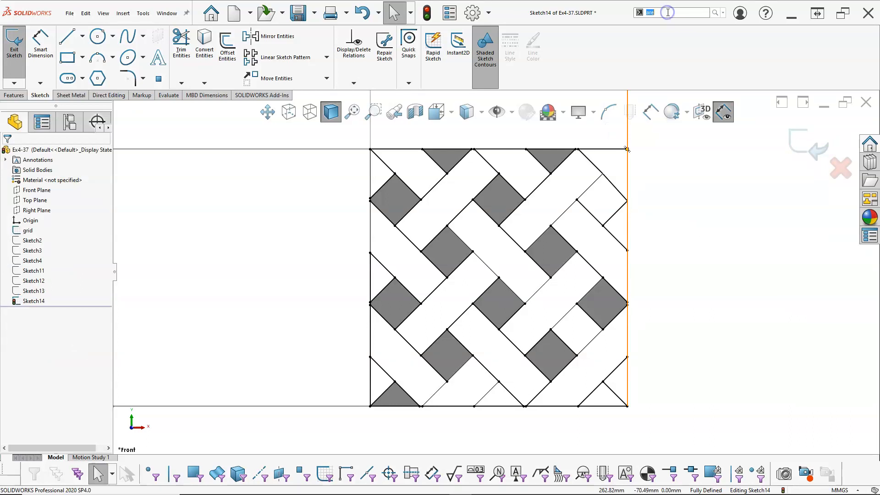
type("ar")
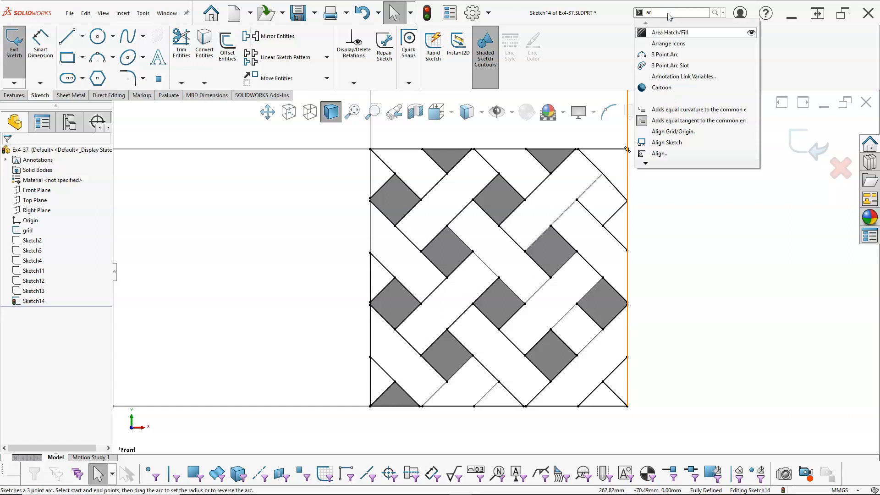
left_click(671, 32)
left_click(20, 247)
left_click(41, 312)
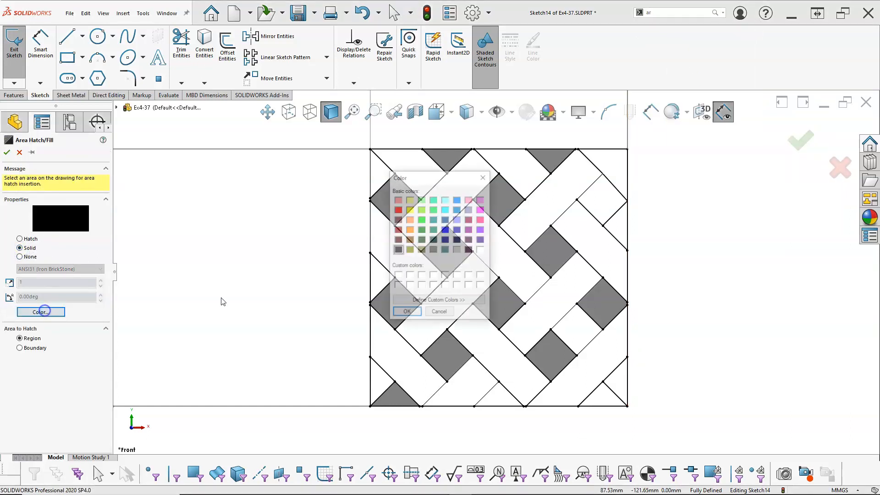
left_click(433, 250)
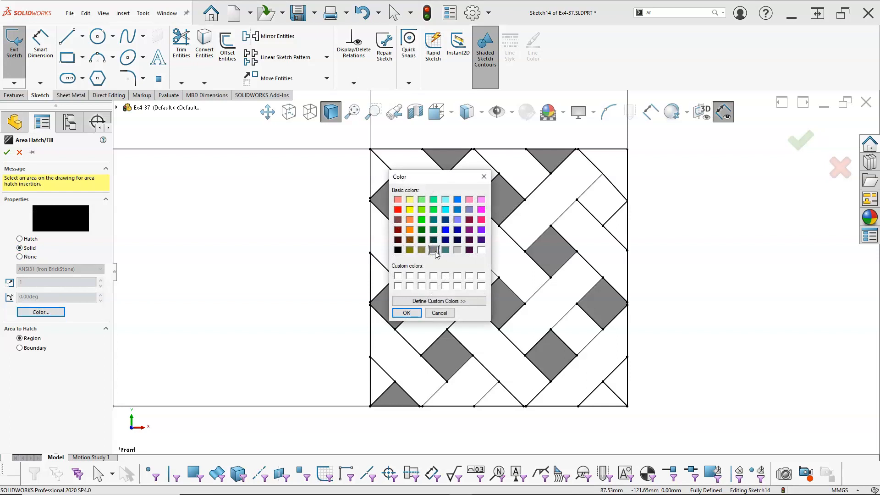
left_click(402, 313)
- Fill the right-edge triangle, the two remaining triangles along the cell's lower edge and the upper-right square opening with solid grey
left_click(619, 227)
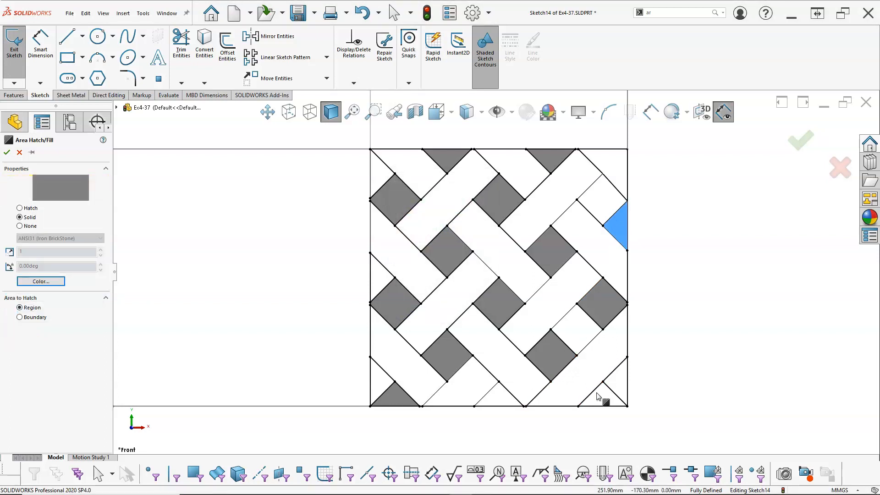
left_click(606, 401)
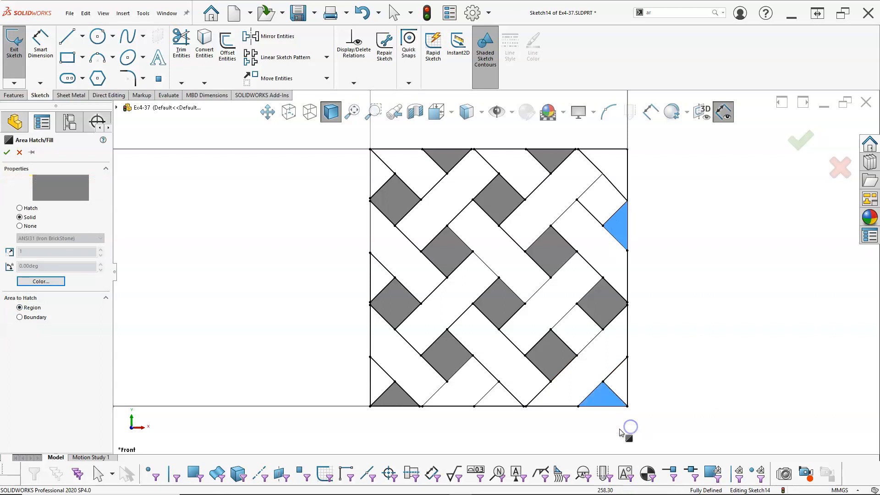
left_click(492, 397)
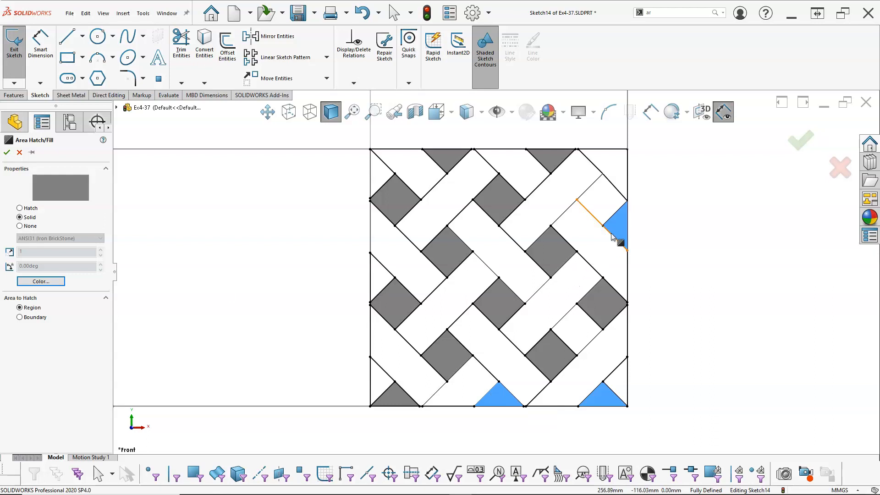
left_click(609, 204)
left_click(625, 230)
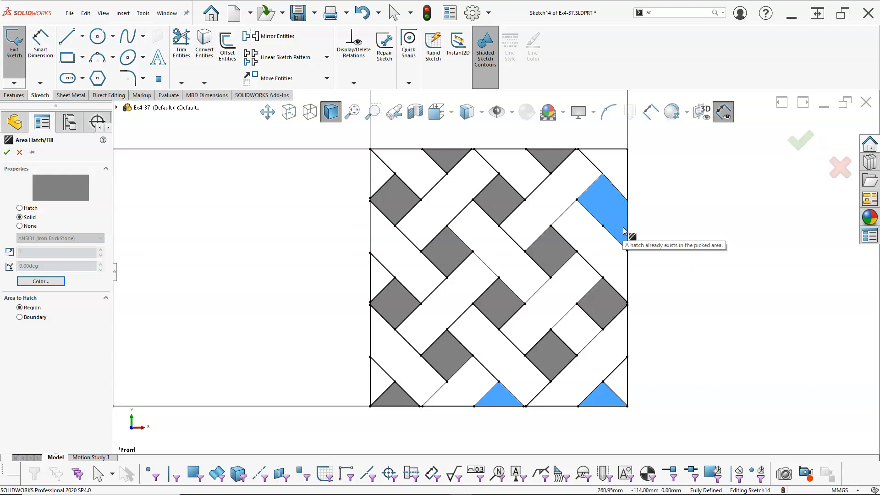
left_click(6, 153)
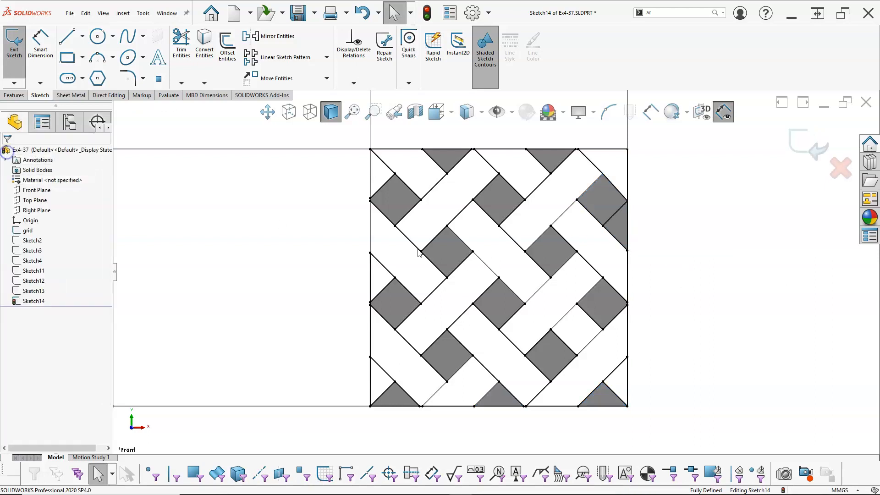
- Delete the extra triangular fill below the upper-right square opening and exit the weave sketch
left_click(617, 229)
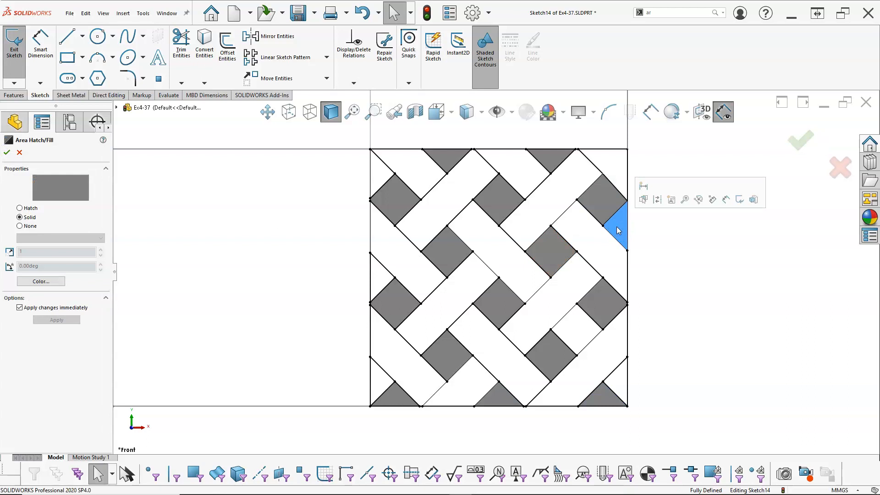
key("Escape")
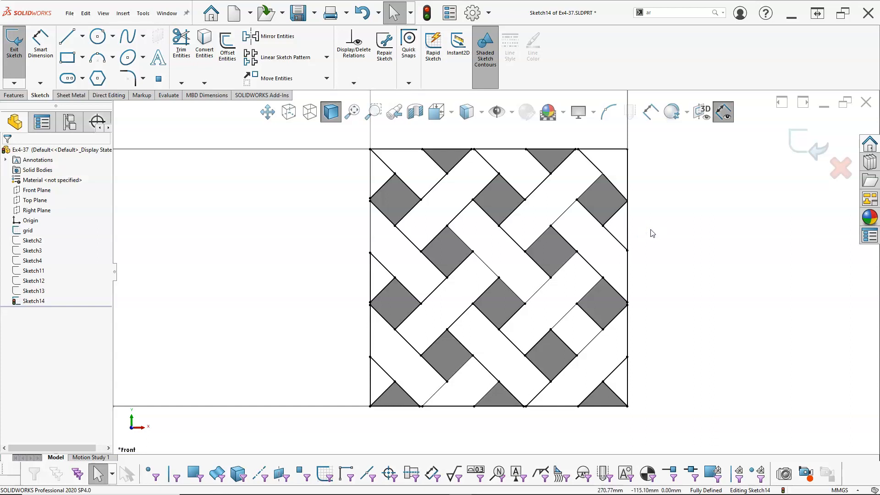
left_click(807, 144)
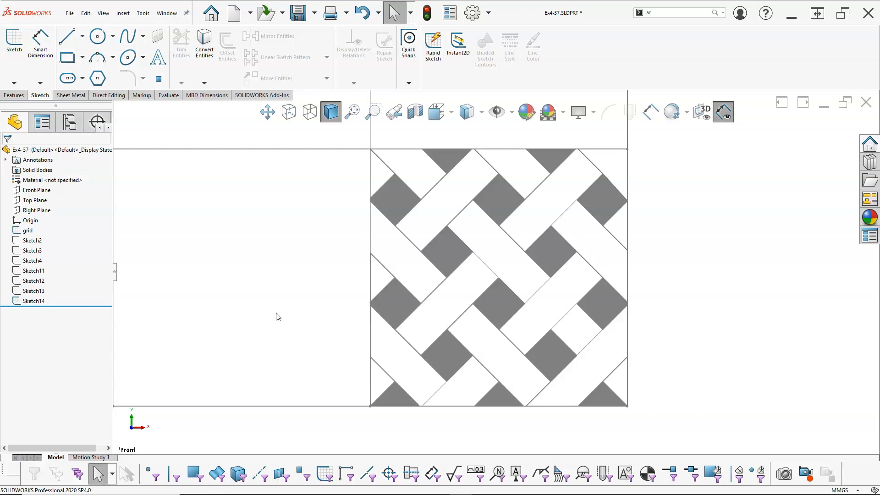
key("z")
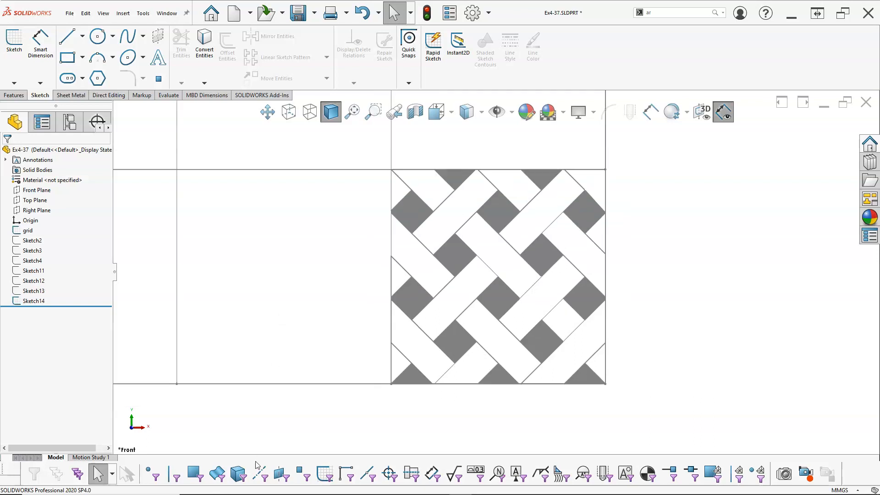